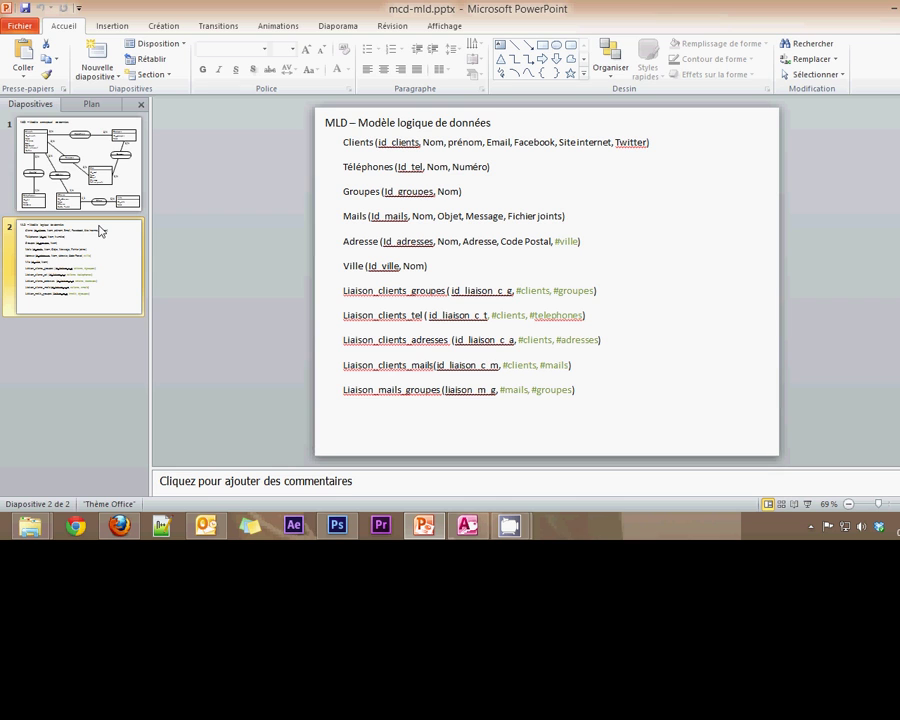
# - View the MCD slide, then switch to Microsoft Access and create a blank database
pyautogui.press('Up')
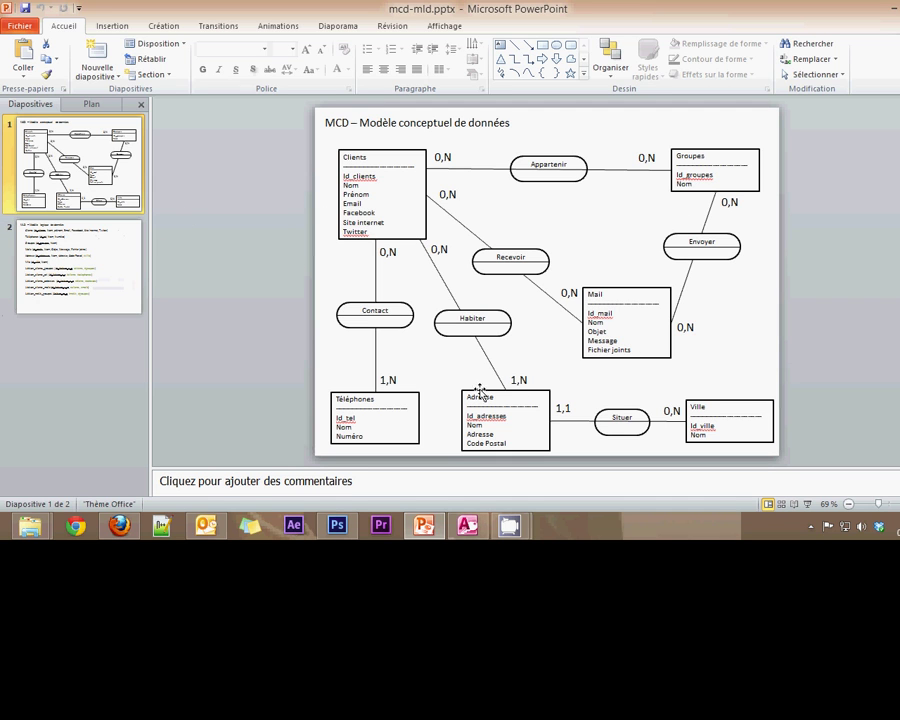
pyautogui.click(467, 525)
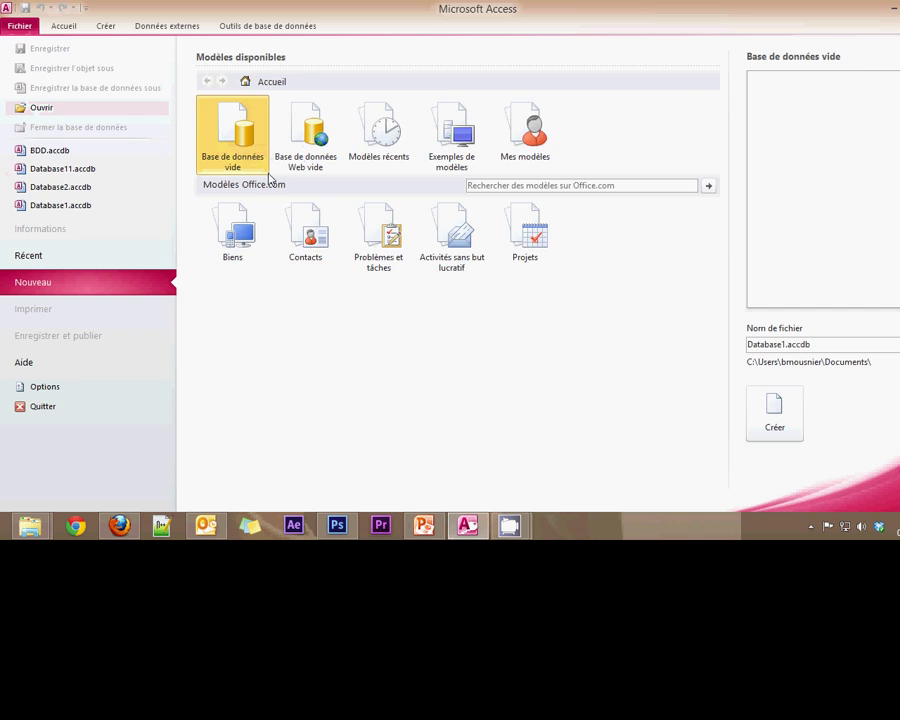
pyautogui.doubleClick(231, 132)
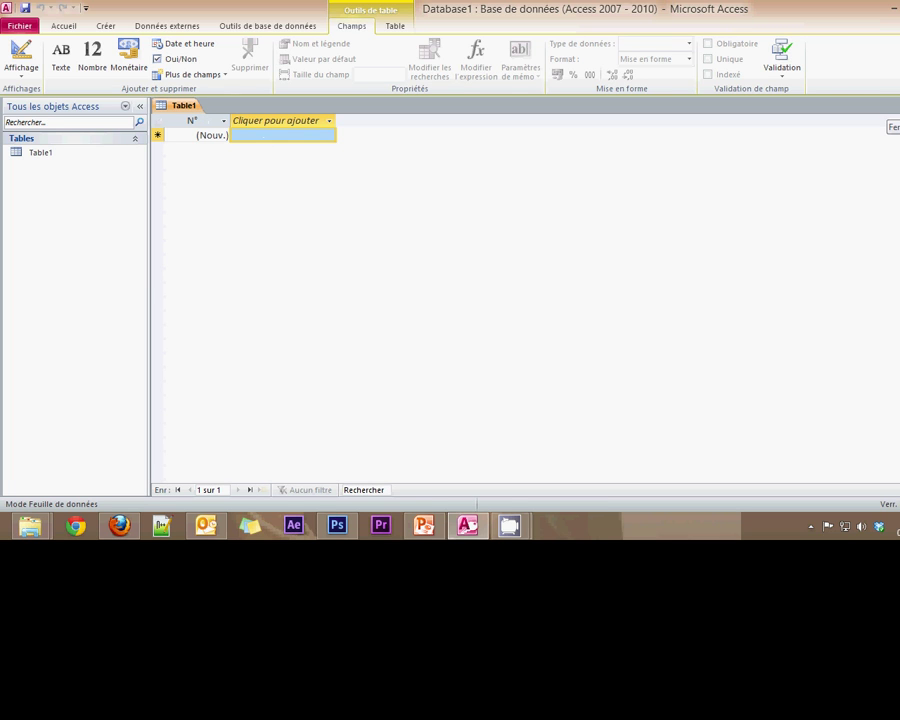
# - Close the default empty table and start a new table in design view
pyautogui.click(894, 105)
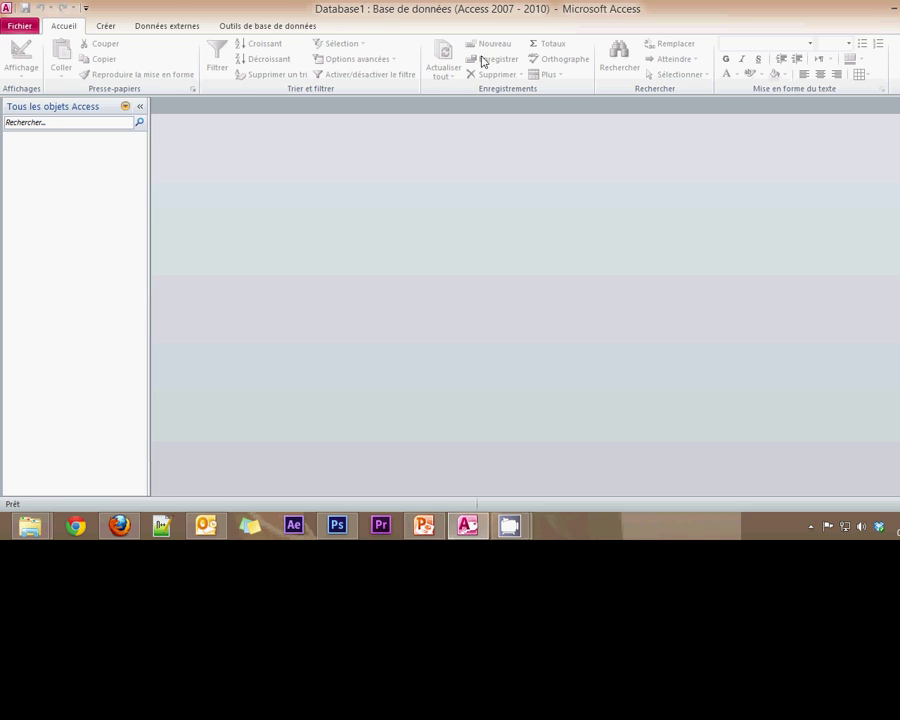
pyautogui.click(108, 28)
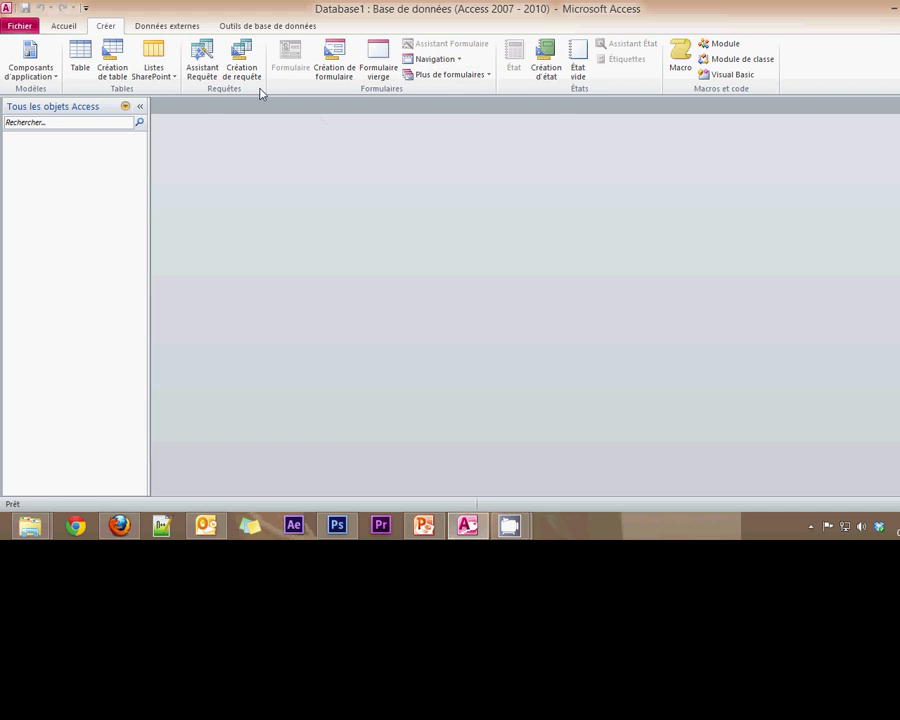
pyautogui.click(113, 60)
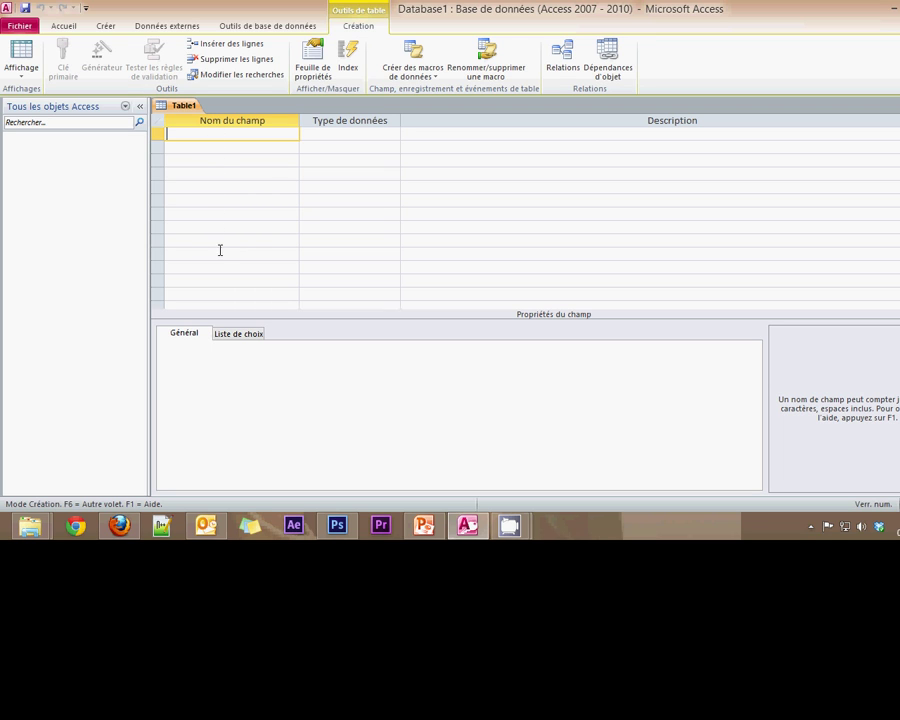
# - Switch to PowerPoint and examine the MCD and MLD slides, highlighting the attribute list of the Clients entity
pyautogui.click(467, 530)
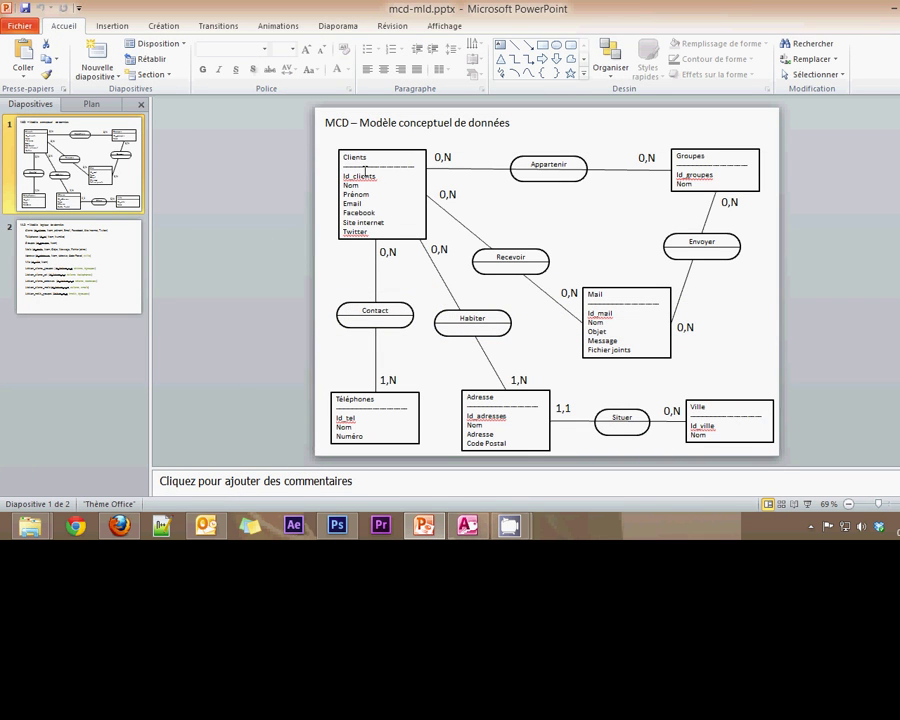
pyautogui.click(50, 275)
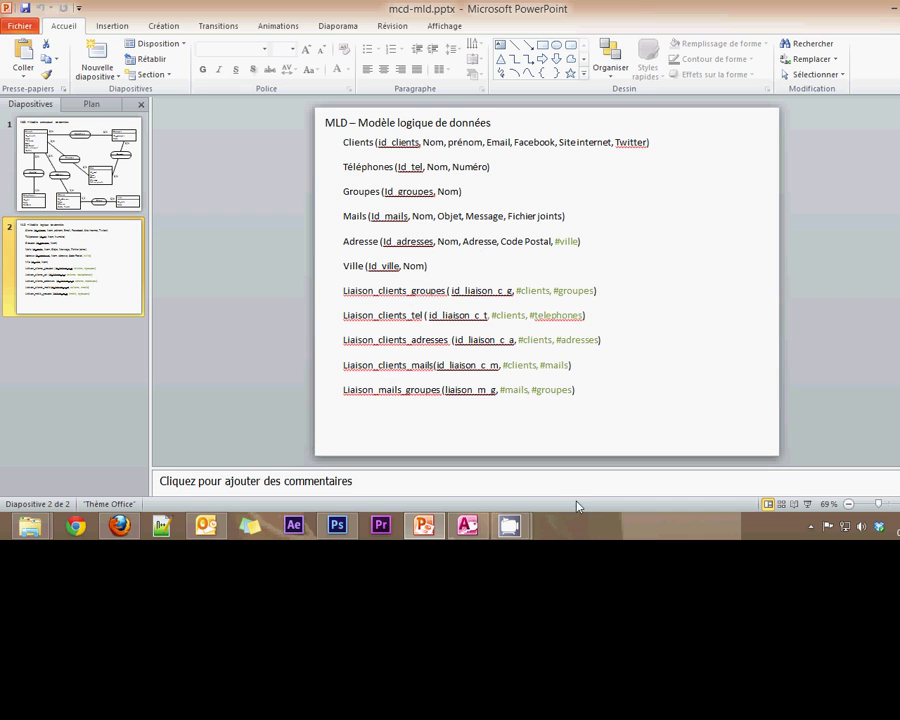
pyautogui.click(468, 526)
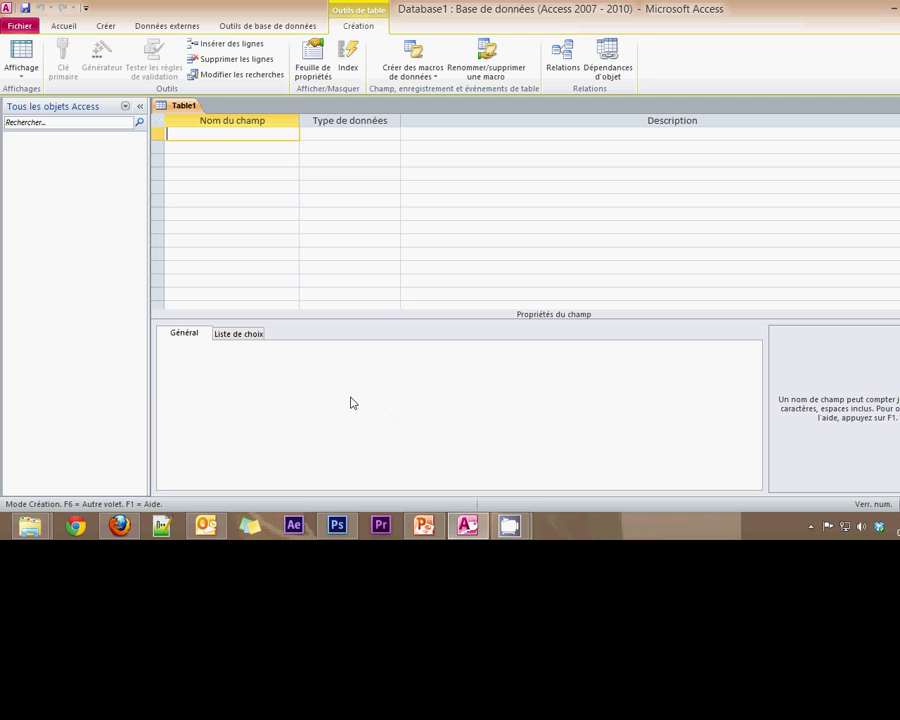
pyautogui.click(424, 525)
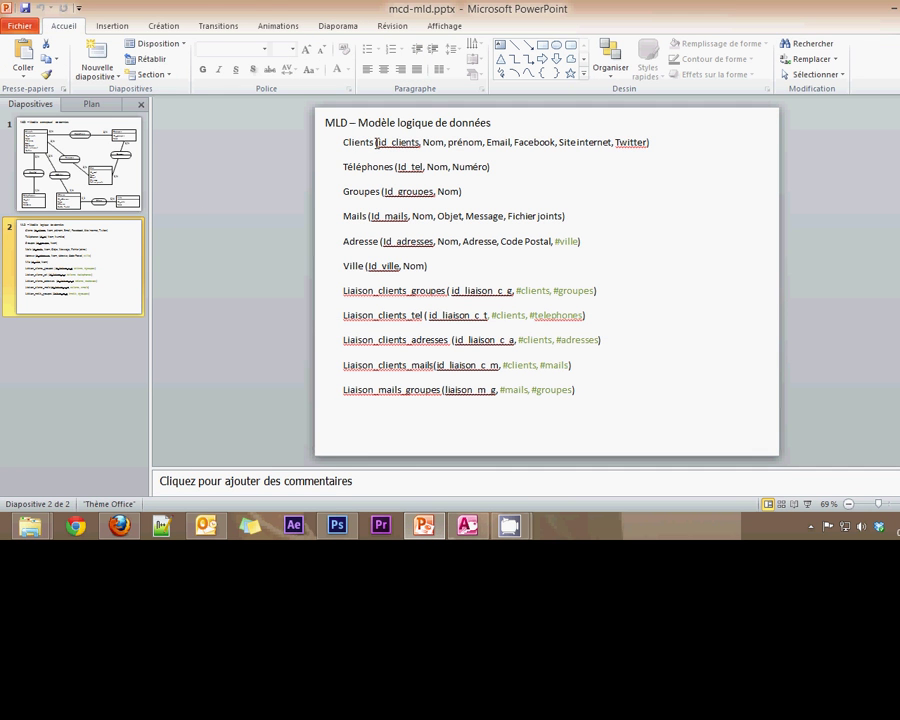
pyautogui.moveTo(376, 142); pyautogui.dragTo(639, 147)
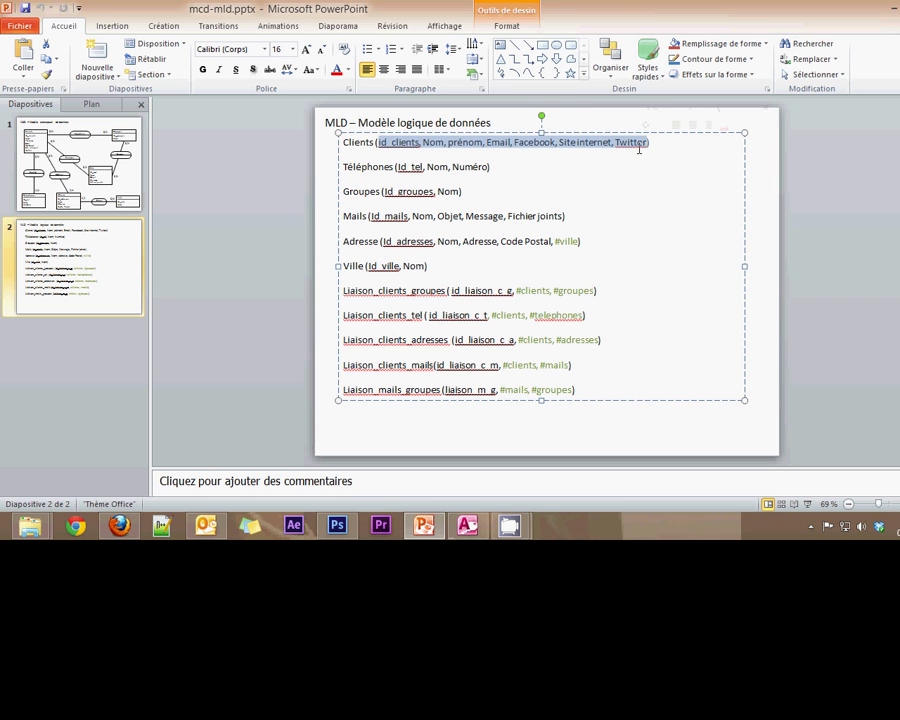
# - Switch back to Access and add the fields id_clients and Nom to the new table, keeping the default data type
pyautogui.click(468, 543)
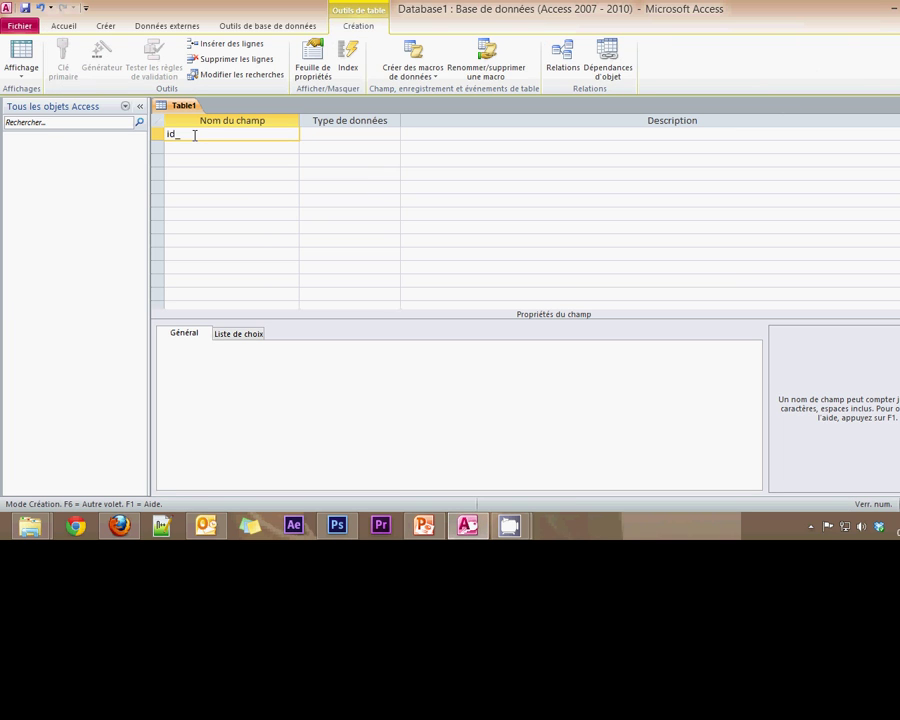
pyautogui.write('clients')
pyautogui.press('Return')
pyautogui.press('Return')
pyautogui.press('Return')
pyautogui.click(474, 530)
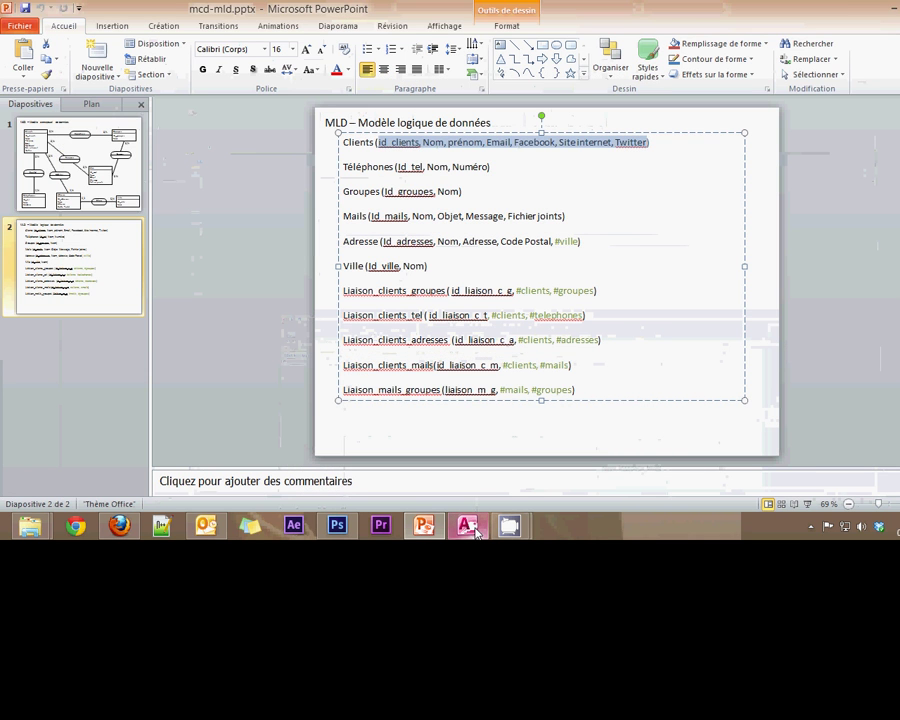
pyautogui.click(474, 530)
pyautogui.write('Nom')
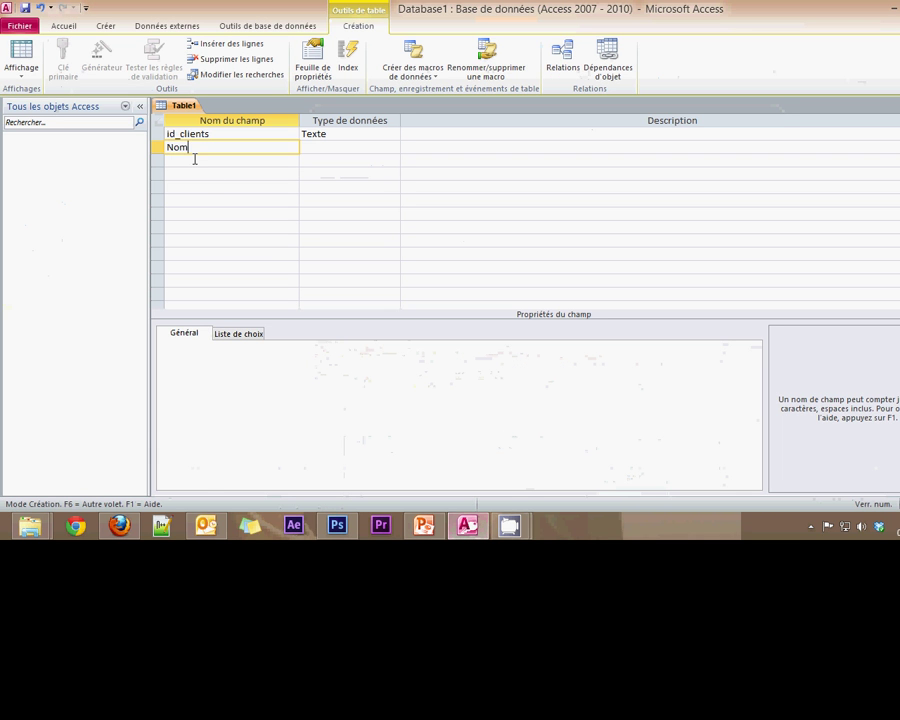
pyautogui.press('Return')
pyautogui.press('Return')
pyautogui.press('Return')
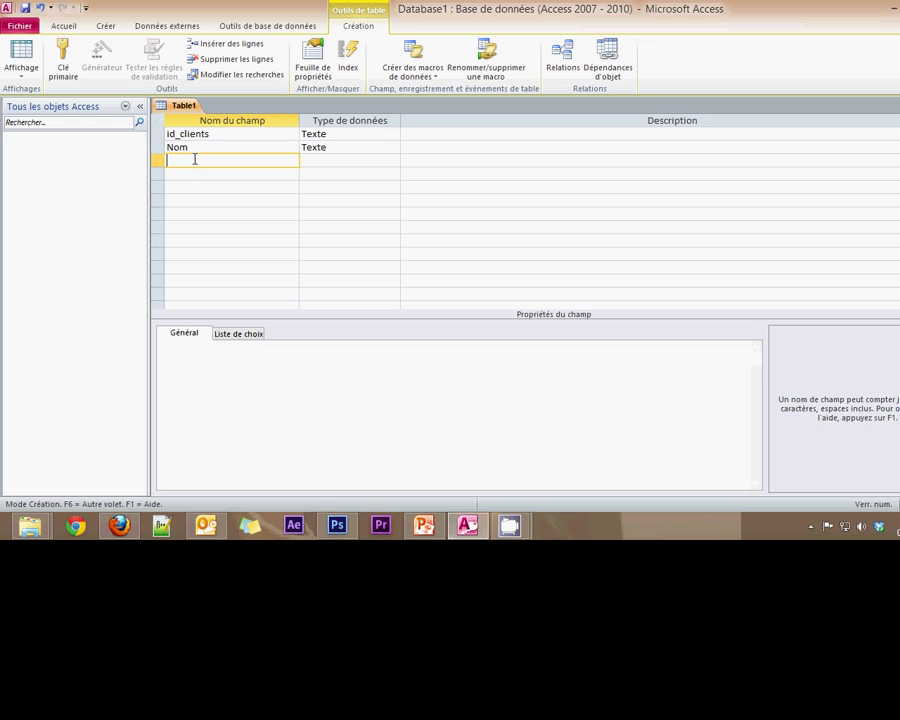
# - Add the fields Prénom and Email below Nom
pyautogui.write('Prénom')
pyautogui.click(195, 170)
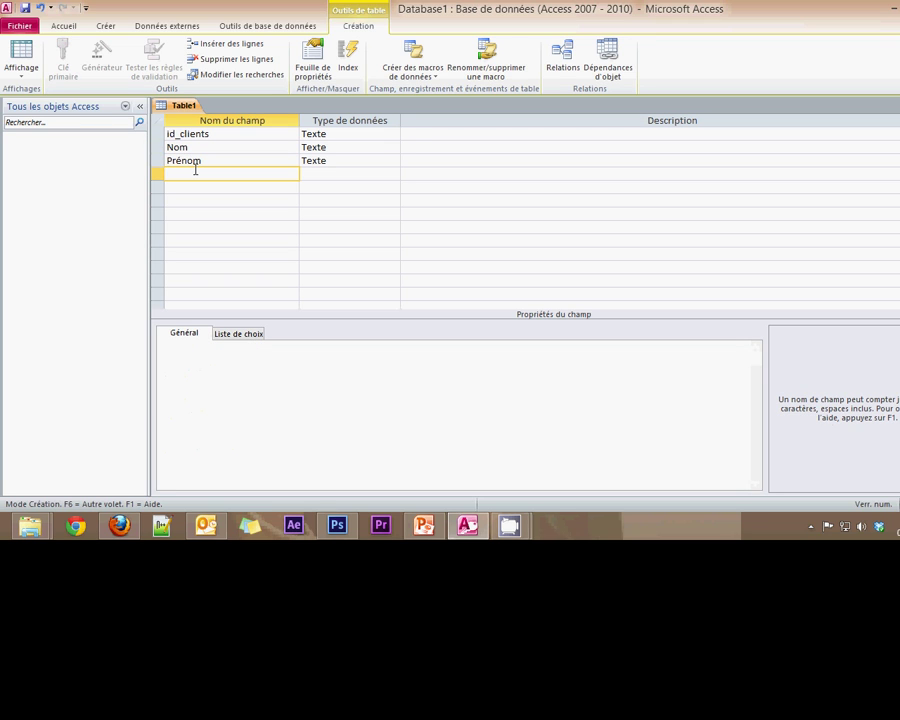
pyautogui.write('Email')
pyautogui.click(195, 187)
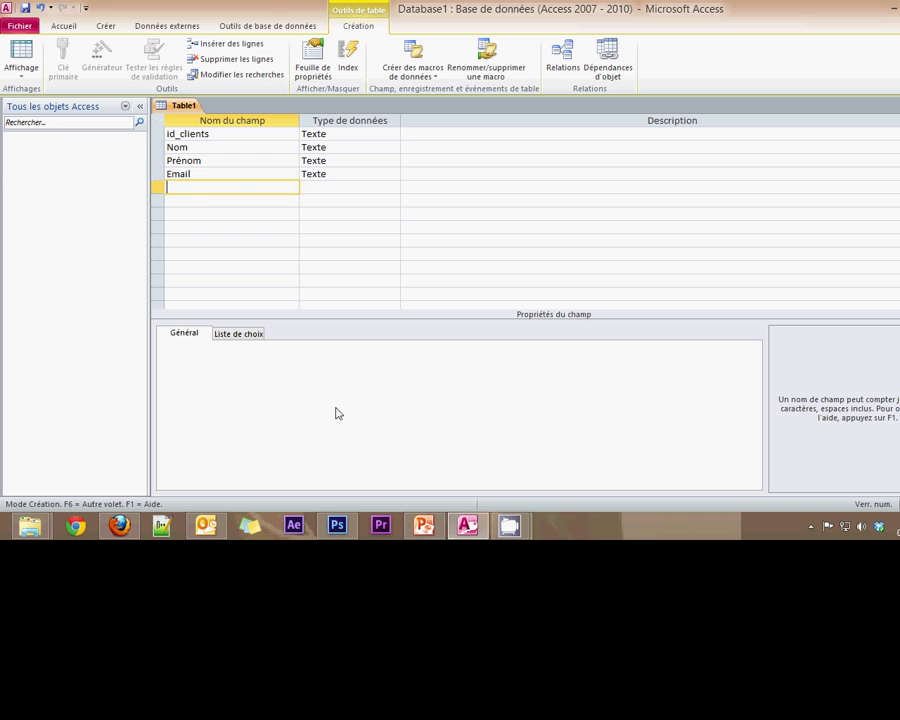
# - Check the remaining Clients attributes in the PowerPoint MLD slide and add the fields Facebook, Site Internet and Twitter in Access
pyautogui.click(424, 525)
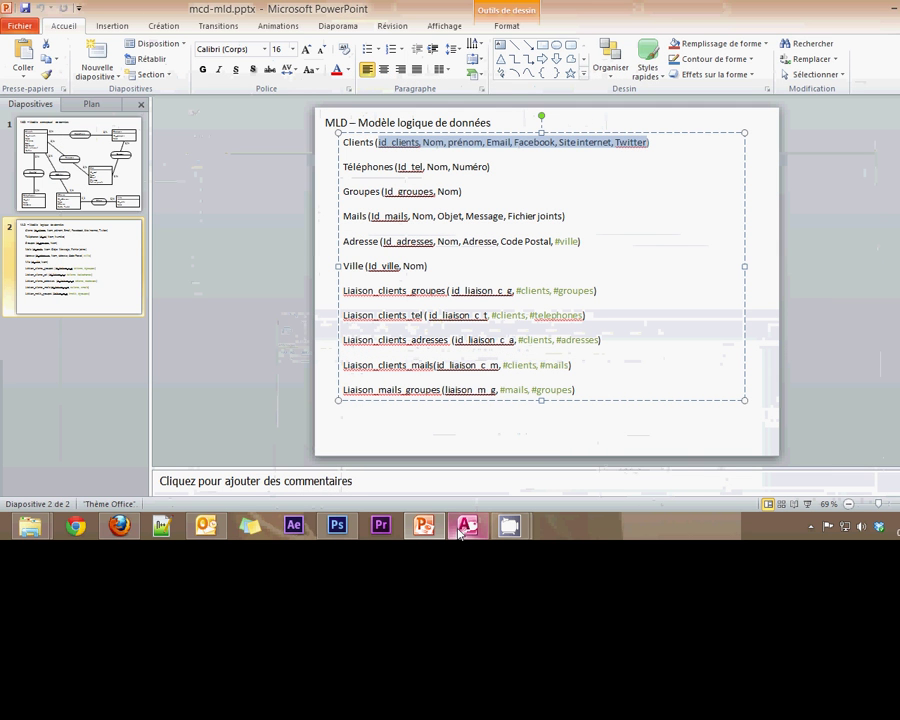
pyautogui.click(461, 530)
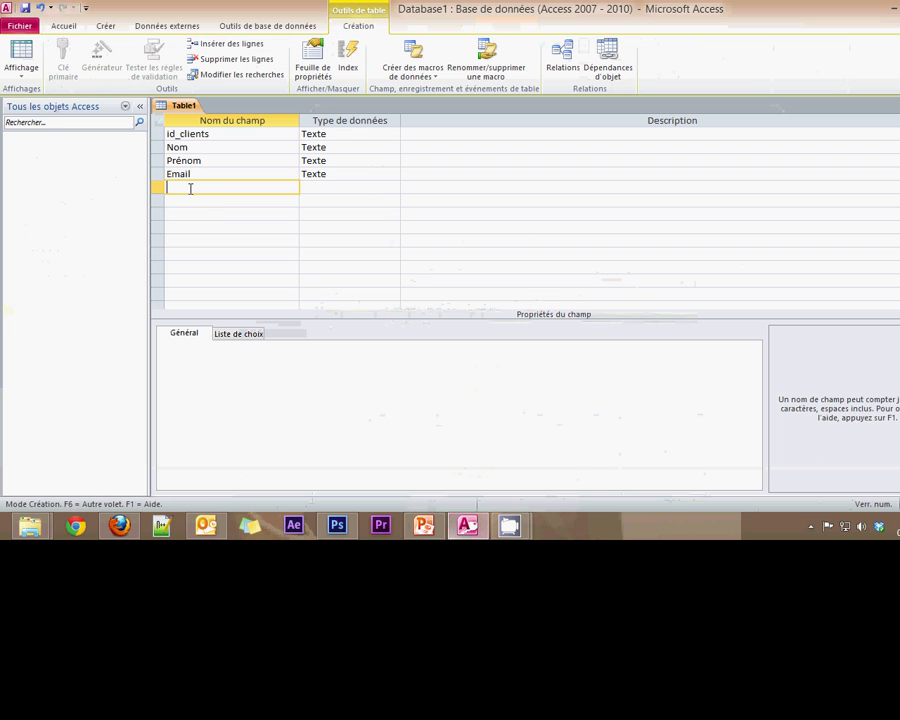
pyautogui.write('Facebook')
pyautogui.press('Down')
pyautogui.write('Site')
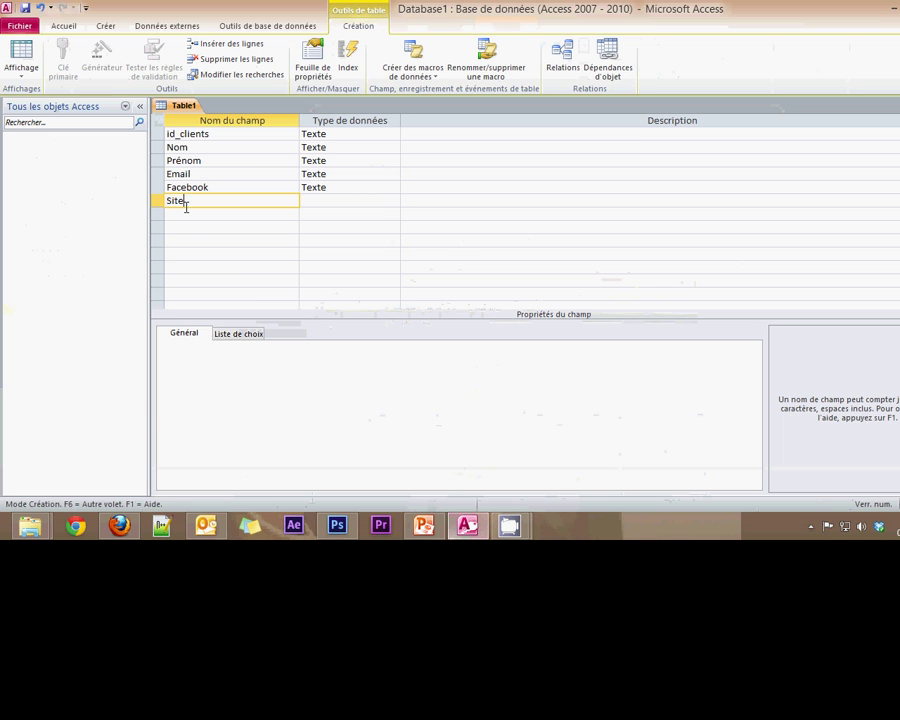
pyautogui.write(' Internet')
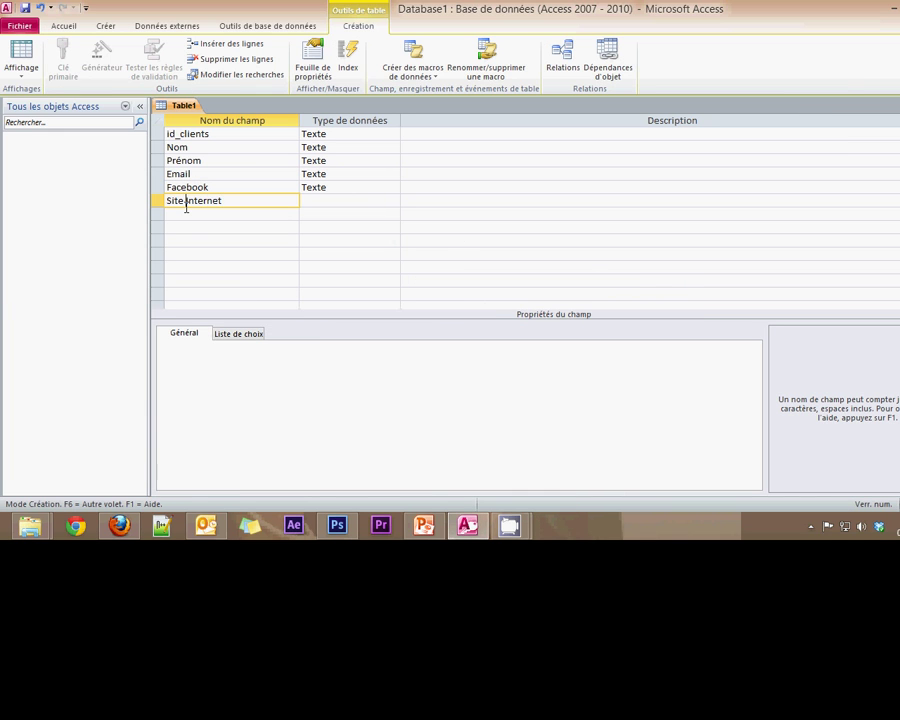
pyautogui.click(181, 216)
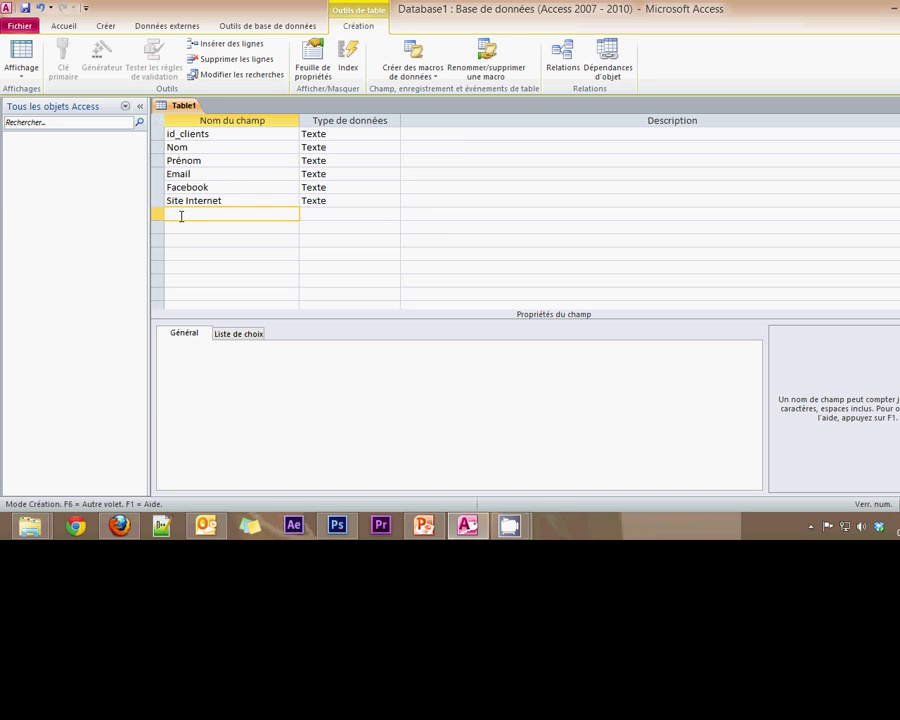
pyautogui.write('Twitet')
pyautogui.write('ter')
pyautogui.click(322, 215)
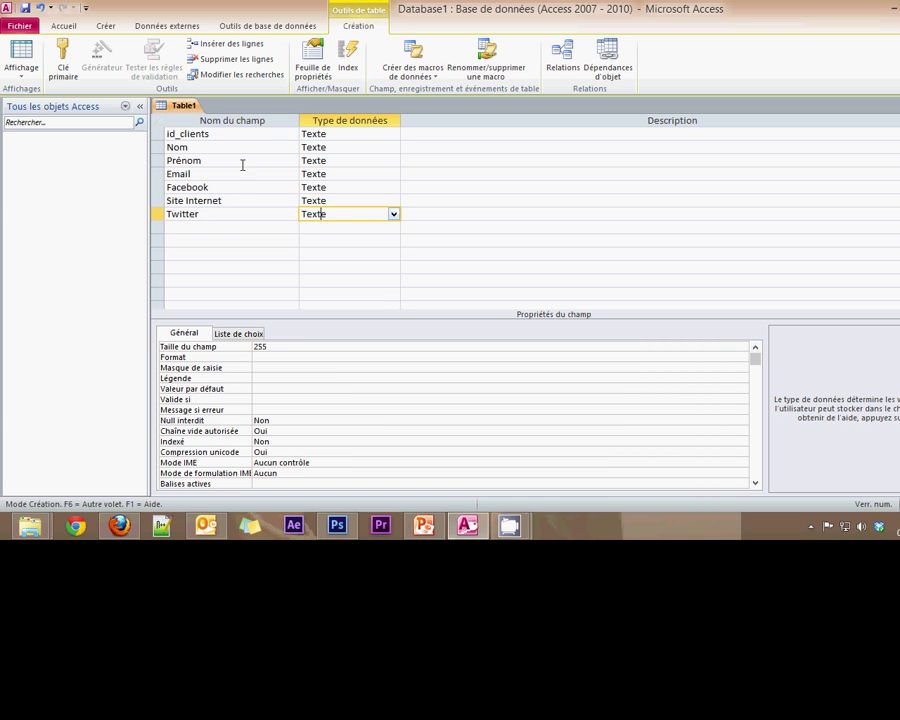
# - Set the id_clients field's data type to NuméroAuto and make it the primary key
pyautogui.click(339, 133)
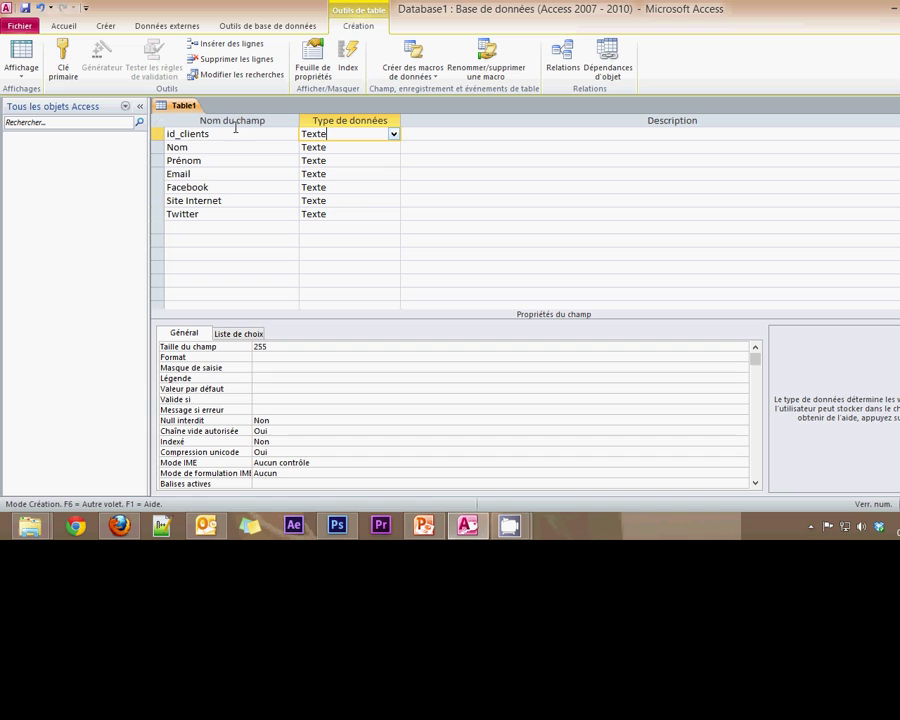
pyautogui.click(394, 134)
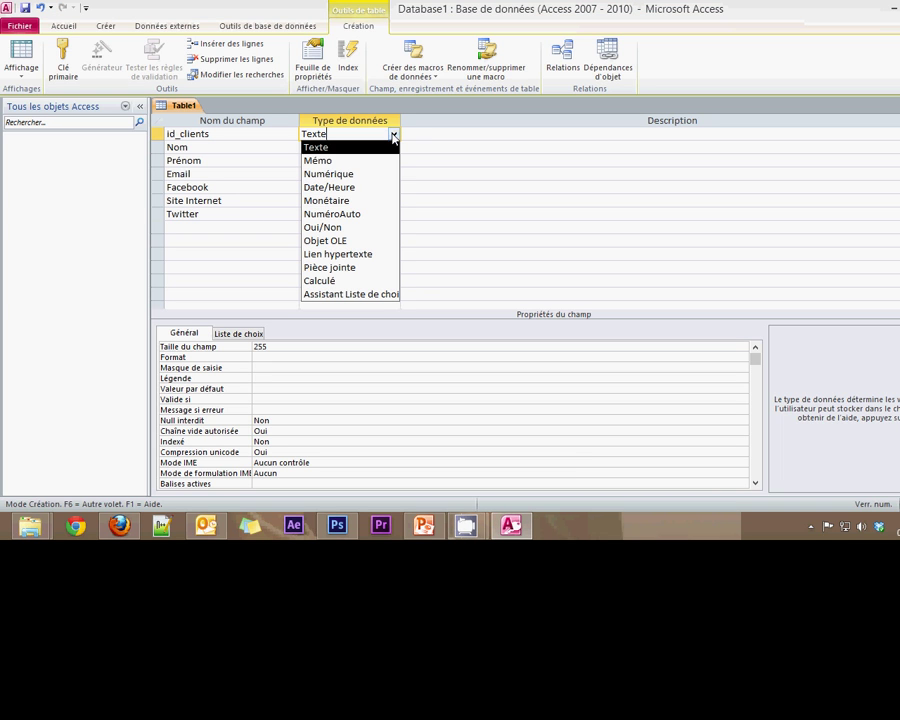
pyautogui.click(333, 215)
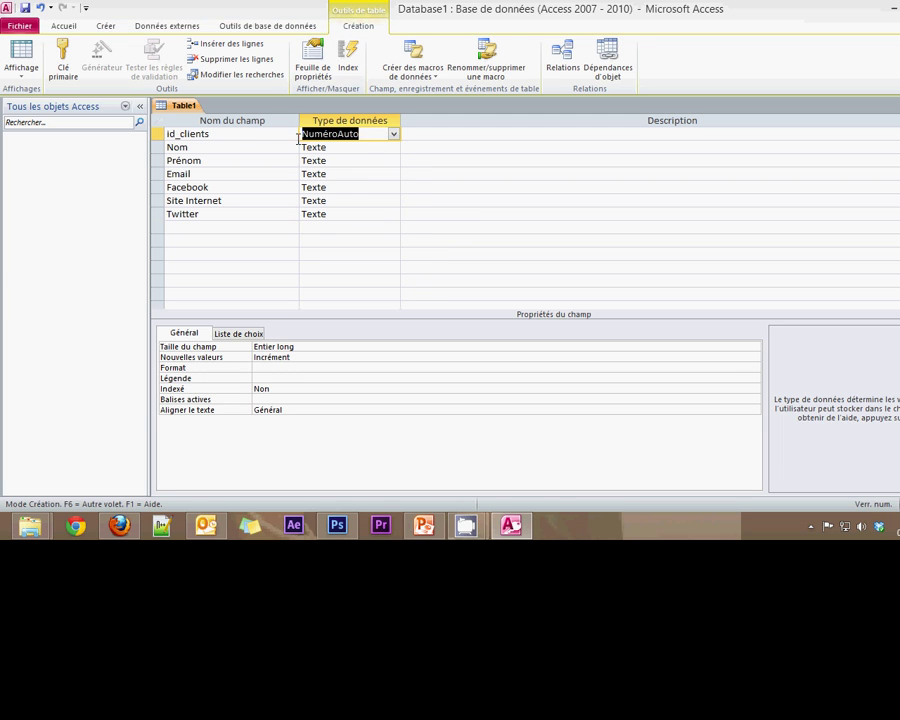
pyautogui.click(248, 134)
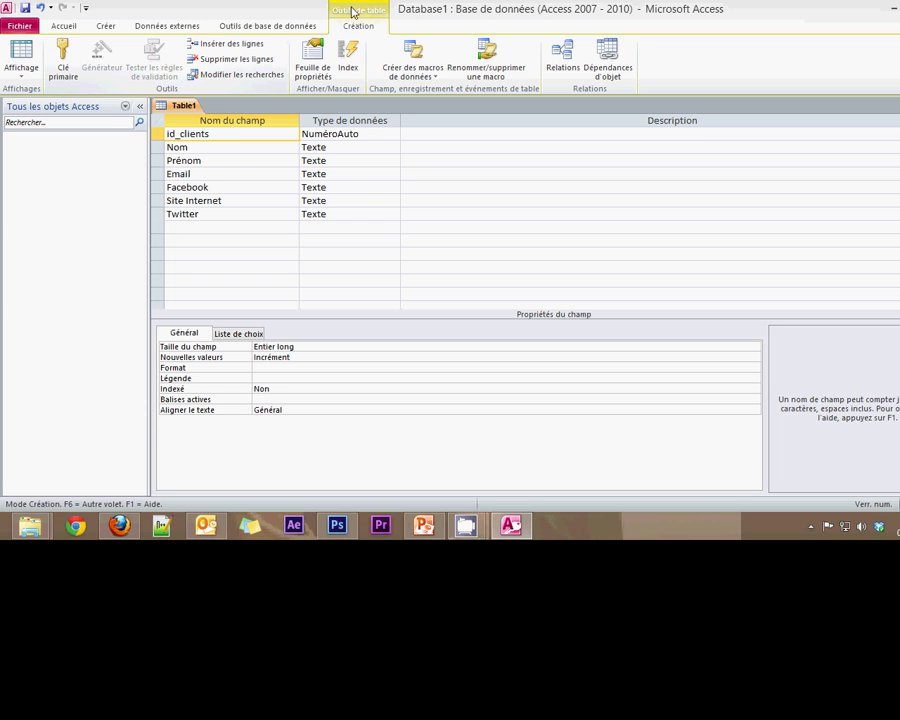
pyautogui.click(70, 68)
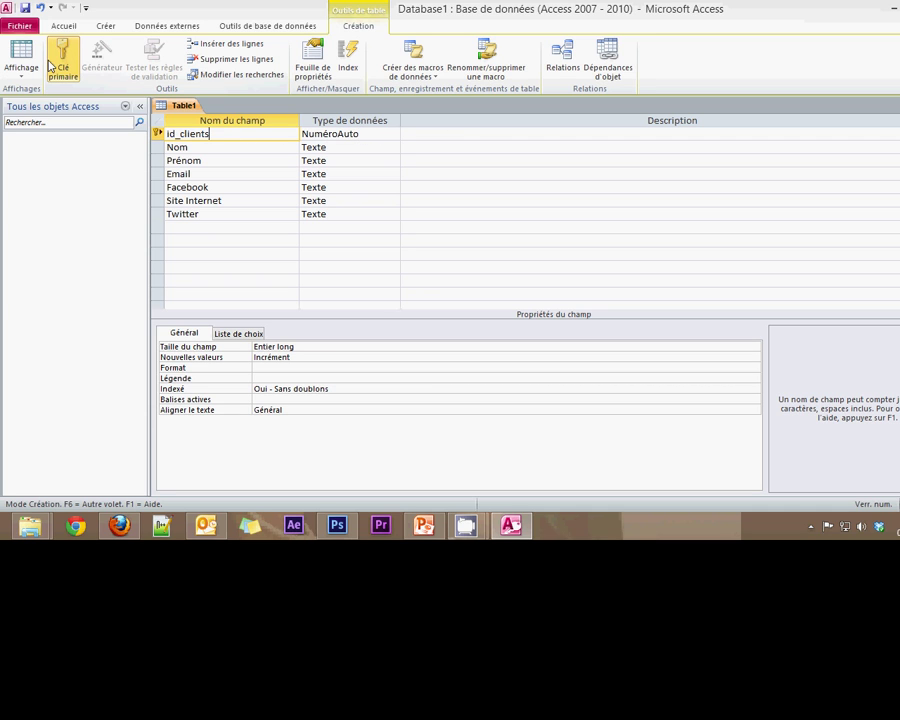
pyautogui.click(323, 147)
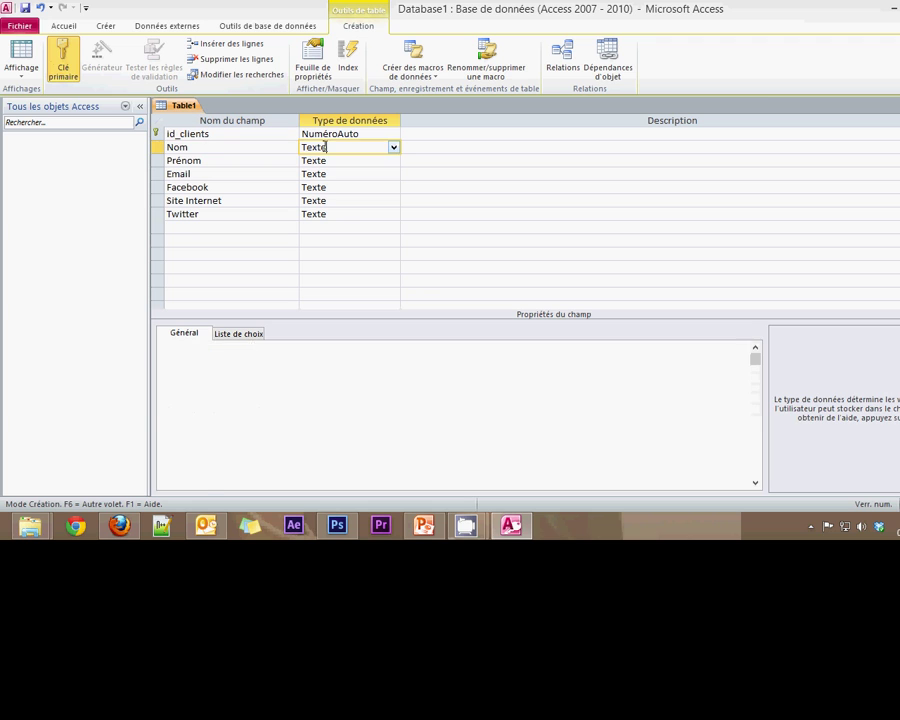
pyautogui.click(324, 162)
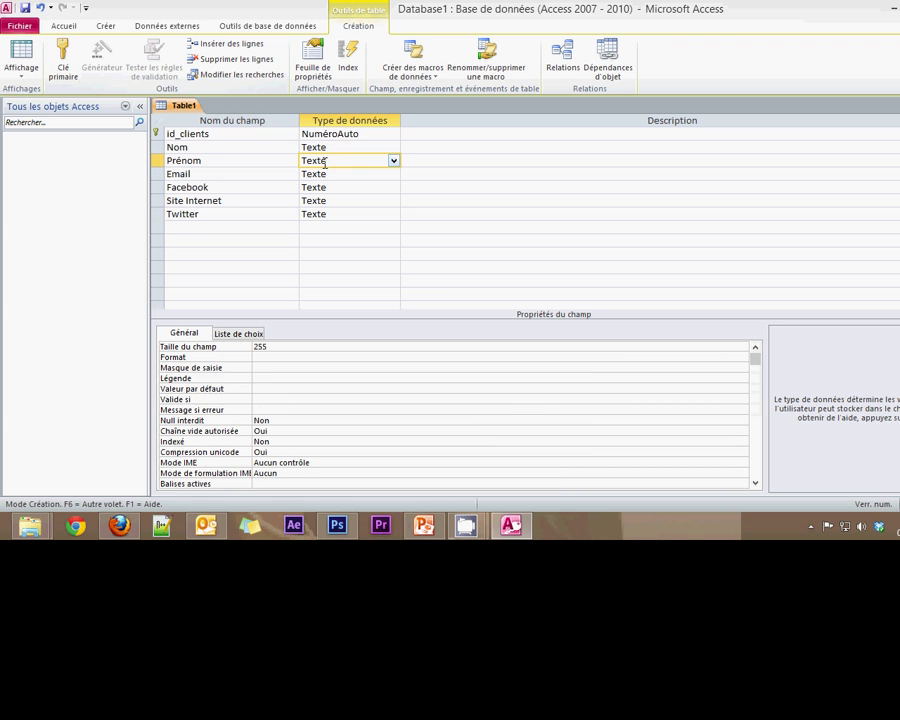
pyautogui.click(326, 174)
pyautogui.click(324, 187)
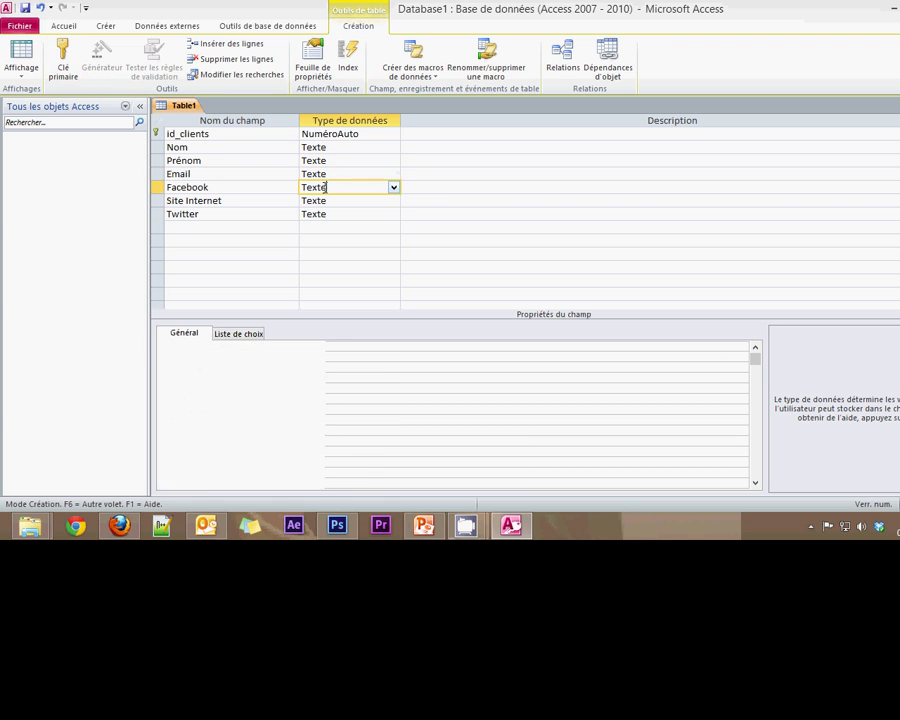
pyautogui.click(325, 200)
pyautogui.click(326, 214)
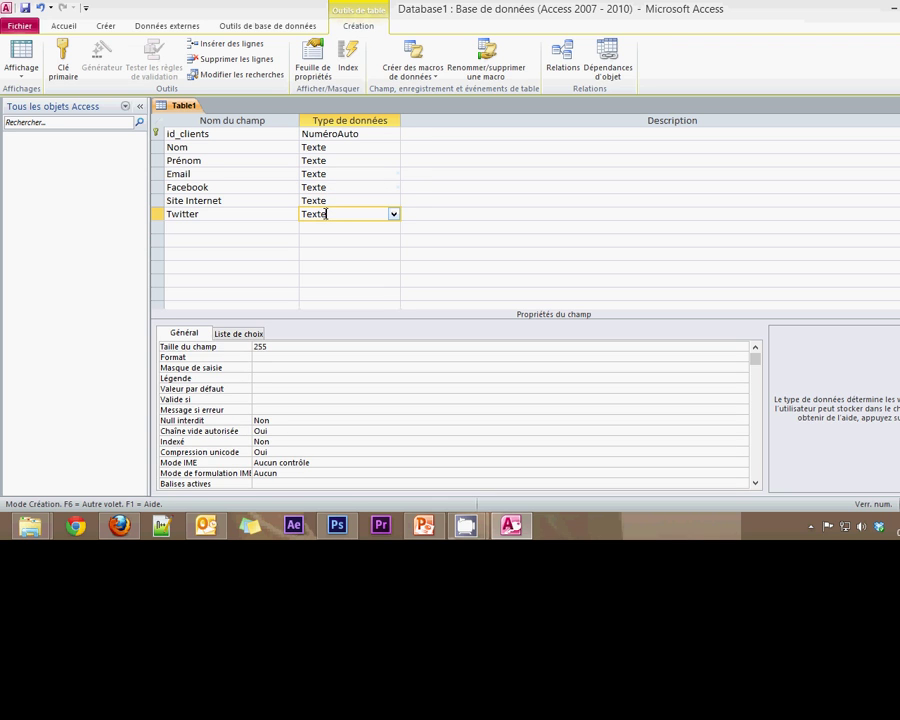
# - Set the Facebook field's data type to Lien hypertexte
pyautogui.click(340, 186)
pyautogui.click(395, 187)
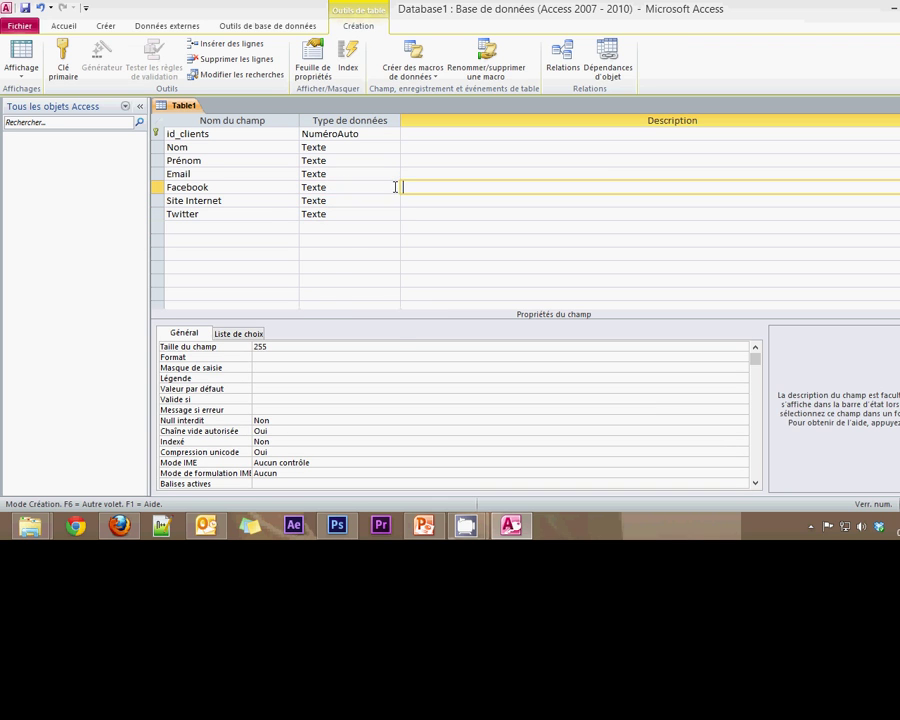
pyautogui.click(394, 187)
pyautogui.click(394, 188)
pyautogui.click(394, 189)
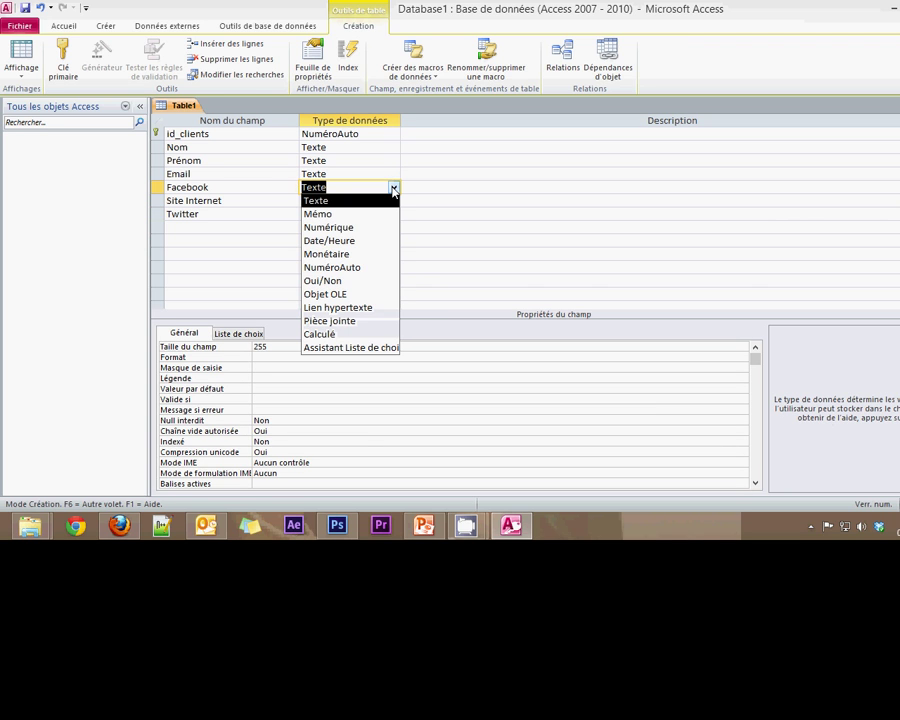
pyautogui.click(343, 308)
# - Set the data type of the Site Internet and Twitter fields to Lien hypertexte
pyautogui.click(394, 199)
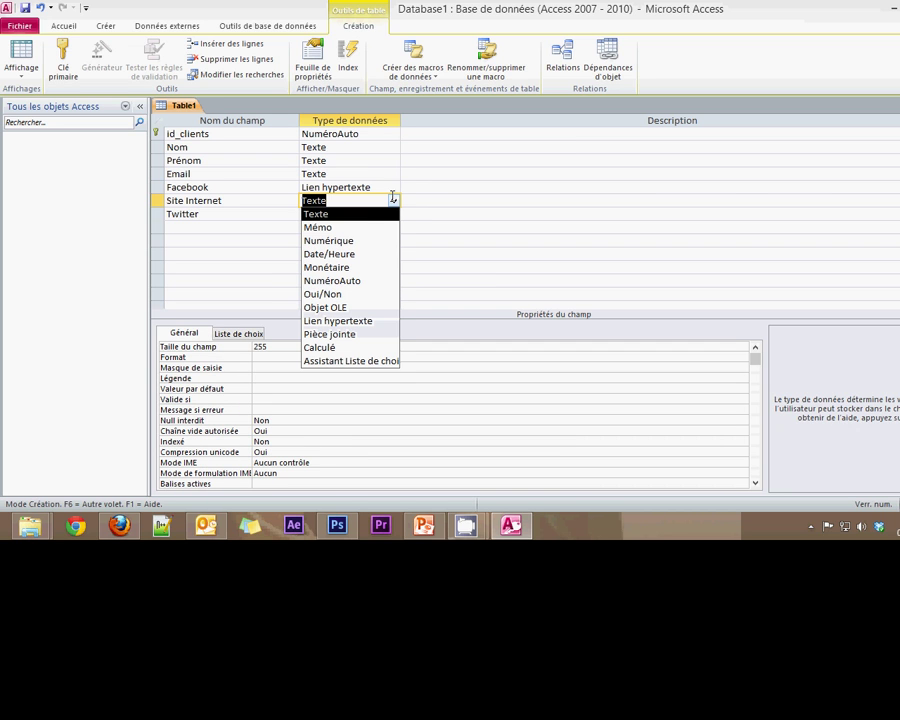
pyautogui.click(350, 321)
pyautogui.click(382, 214)
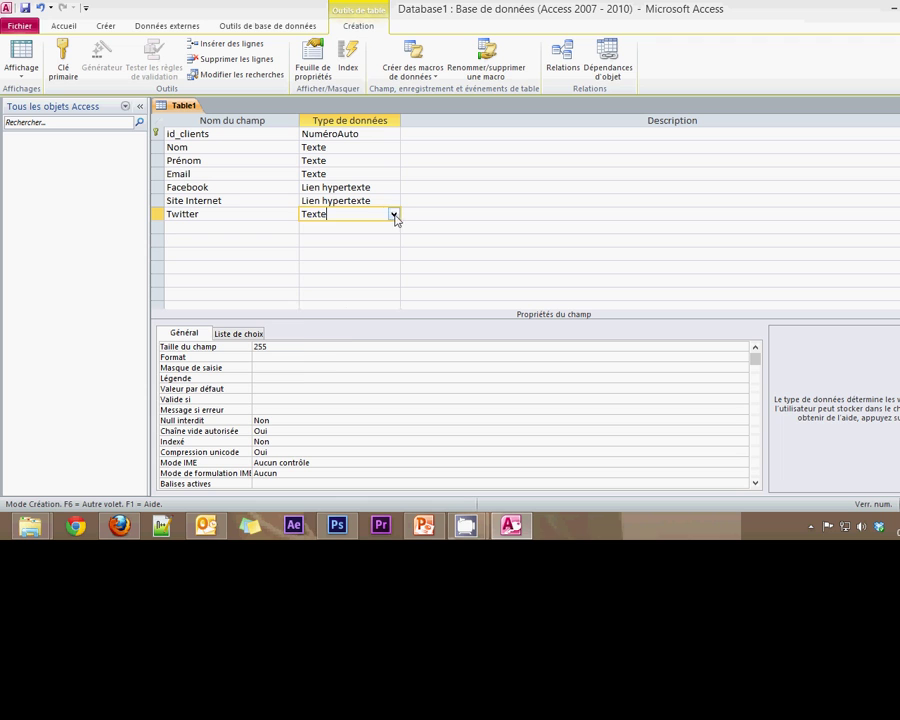
pyautogui.click(394, 214)
pyautogui.click(343, 331)
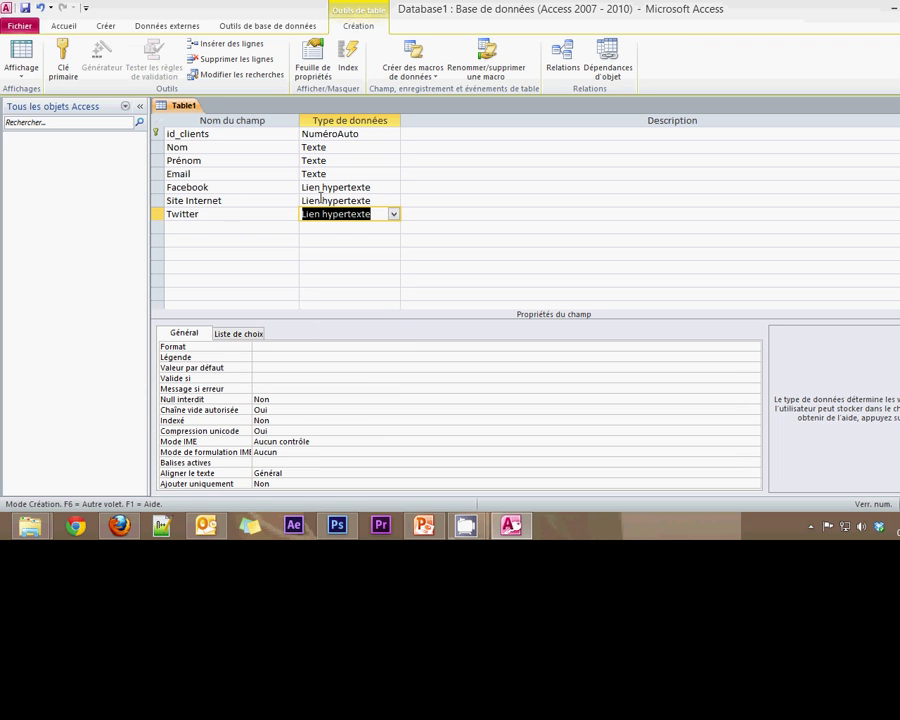
# - Save the table under the name Clients
pyautogui.click(283, 241)
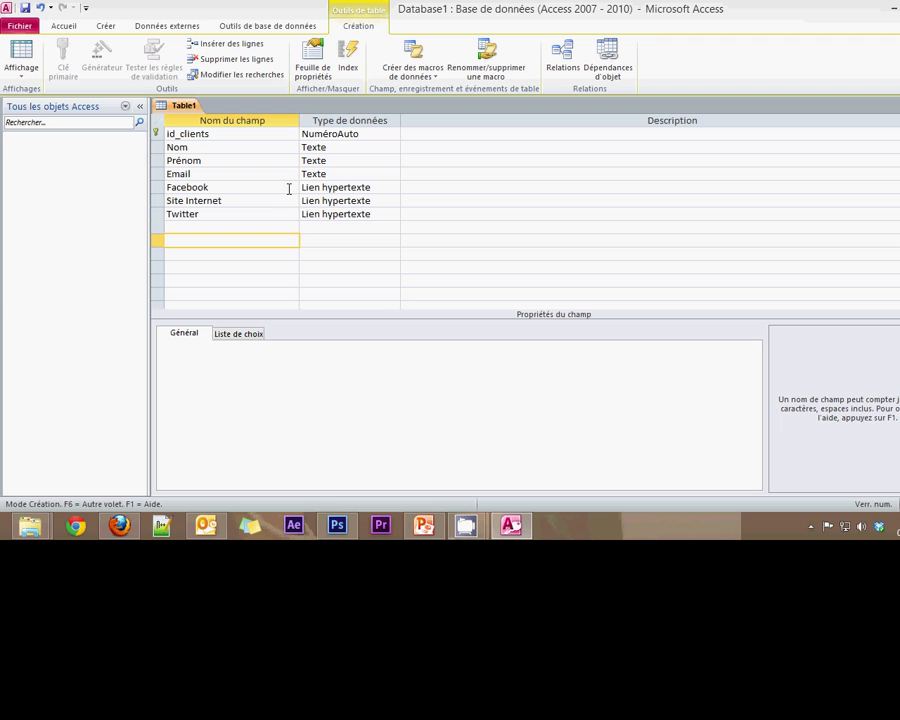
pyautogui.click(289, 188)
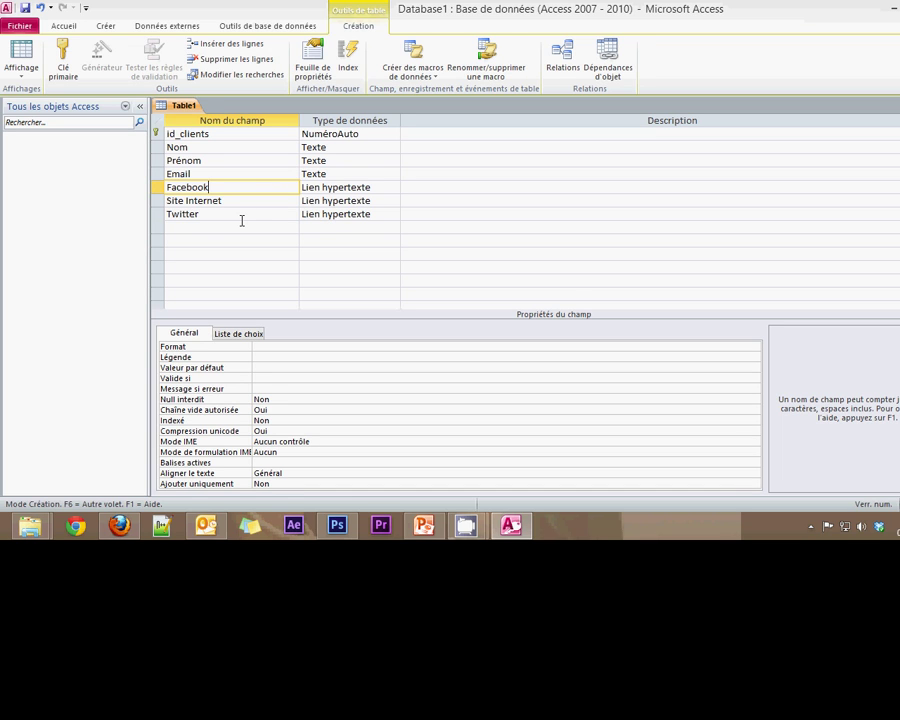
pyautogui.hotkey('ctrl', 's')
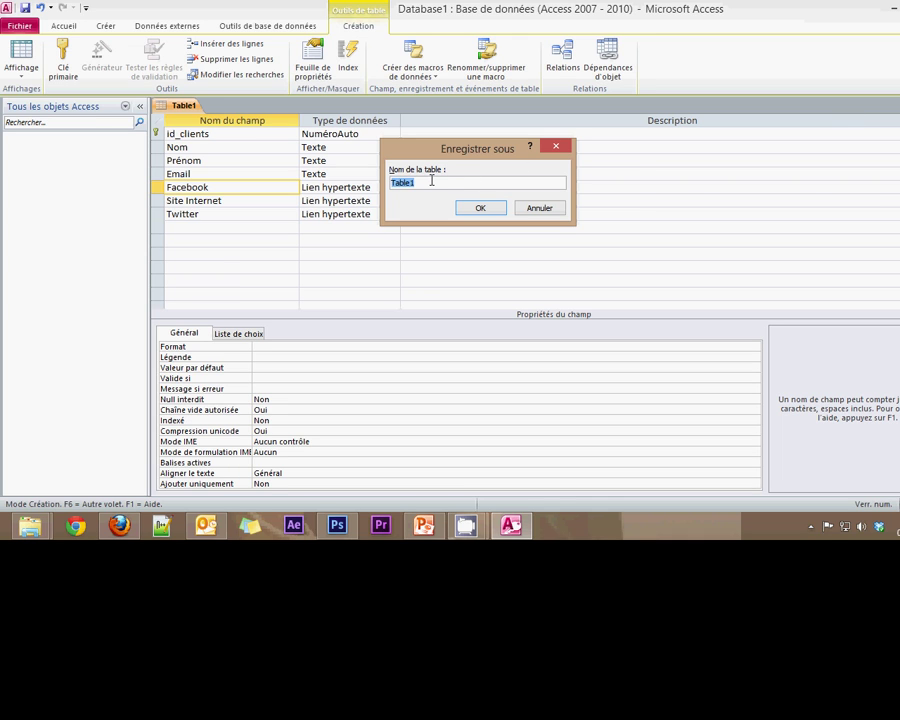
pyautogui.write('Clients')
pyautogui.click(490, 208)
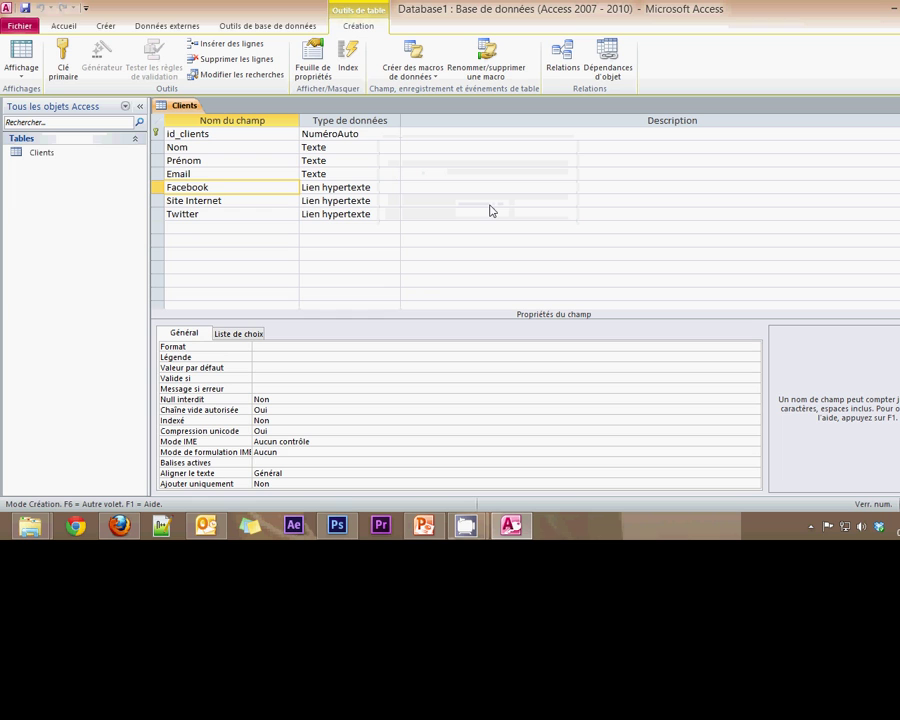
# - Create a second table in design view and look up the Téléphones attributes on the MLD slide in PowerPoint
pyautogui.click(105, 25)
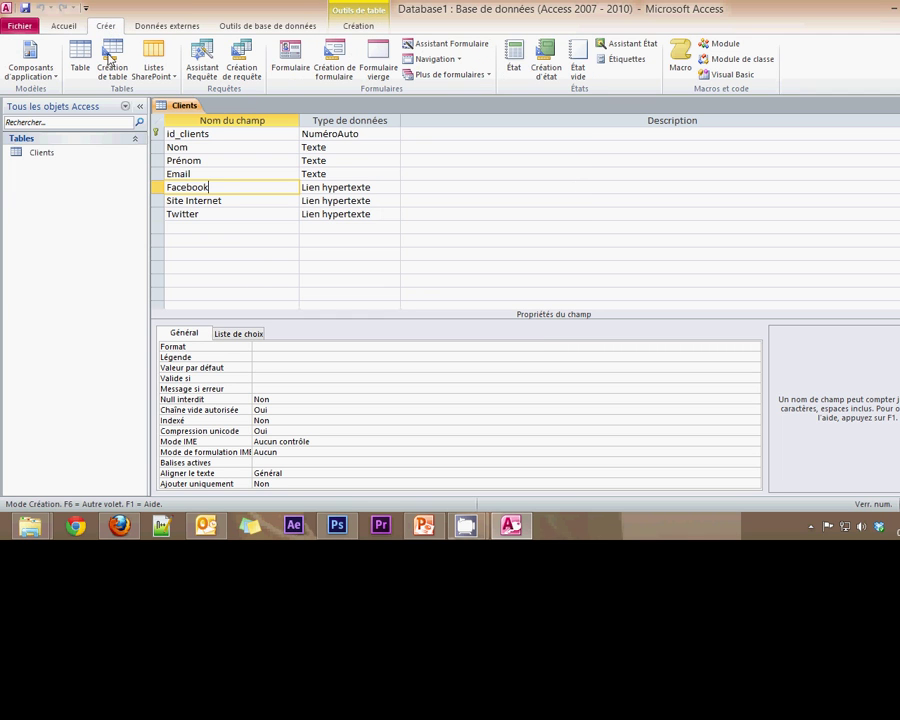
pyautogui.click(110, 60)
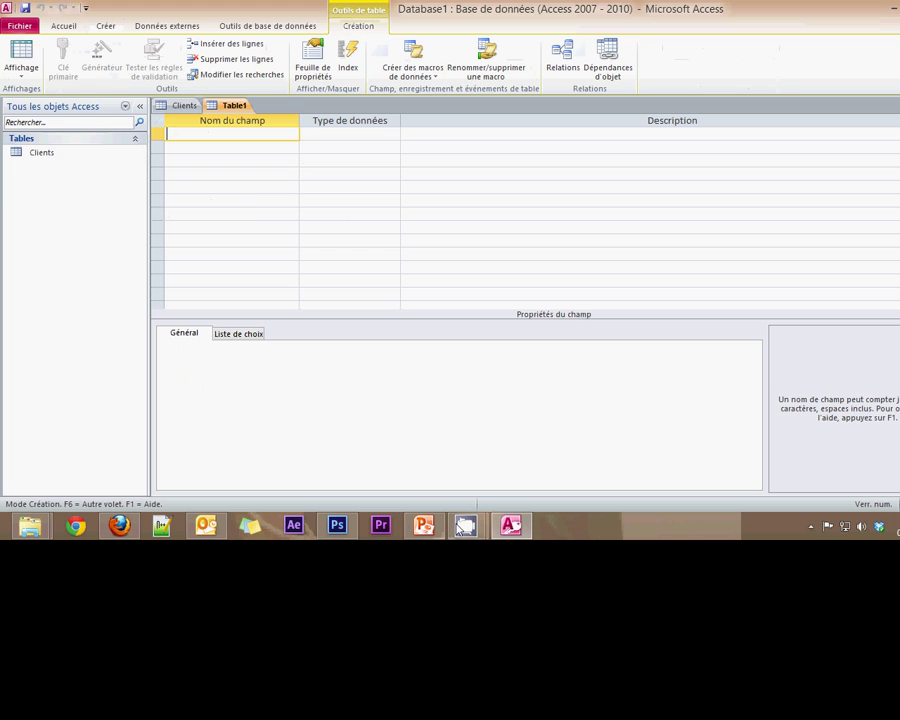
pyautogui.click(435, 530)
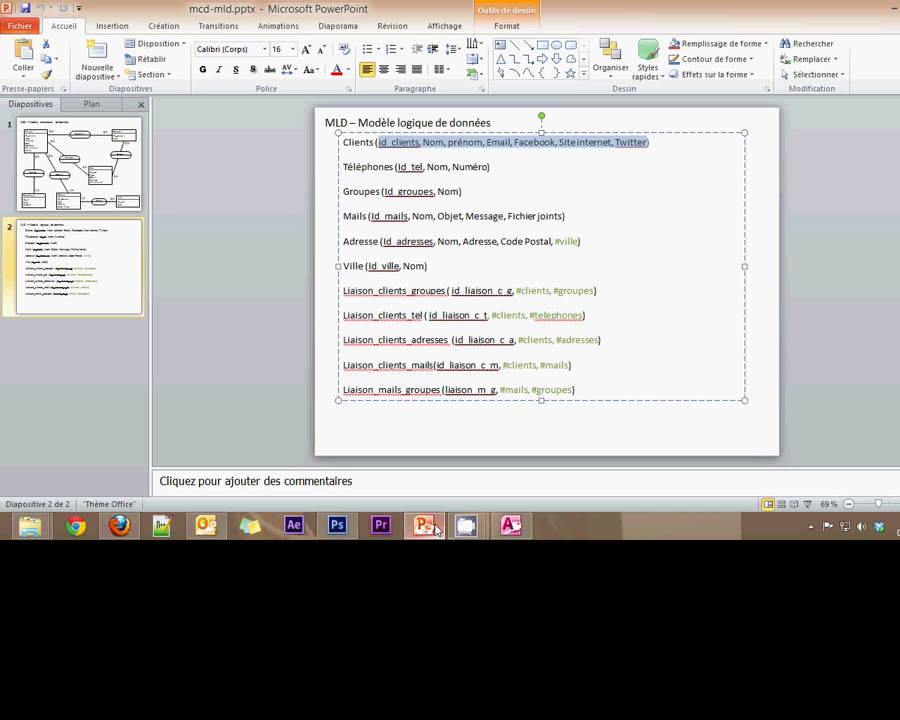
# - Return to Access and add Id_telephone as the new table's first field, keeping the default data type
pyautogui.click(435, 530)
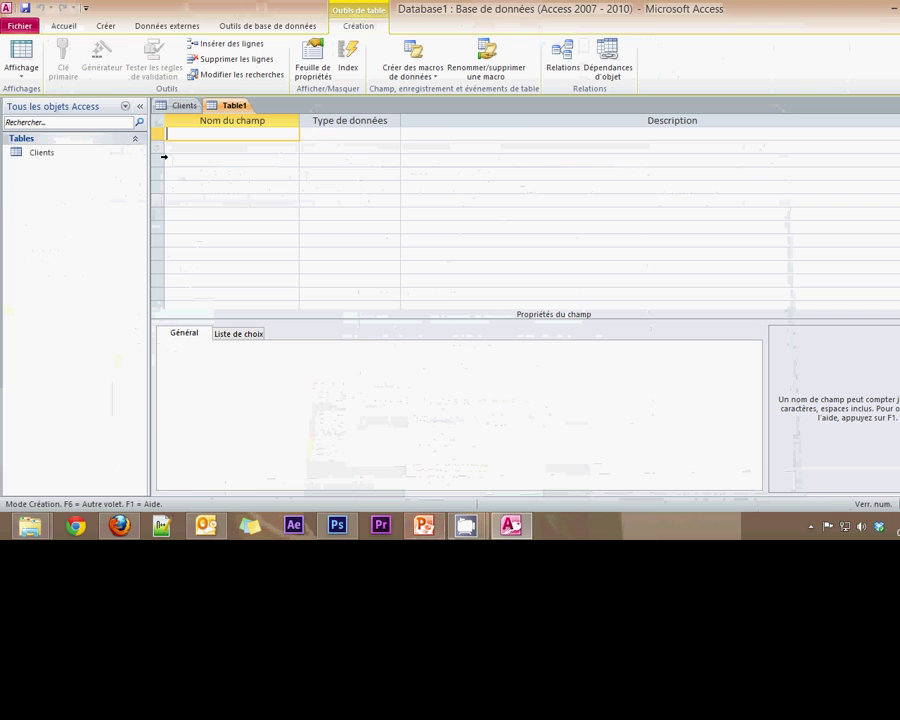
pyautogui.write('Id_')
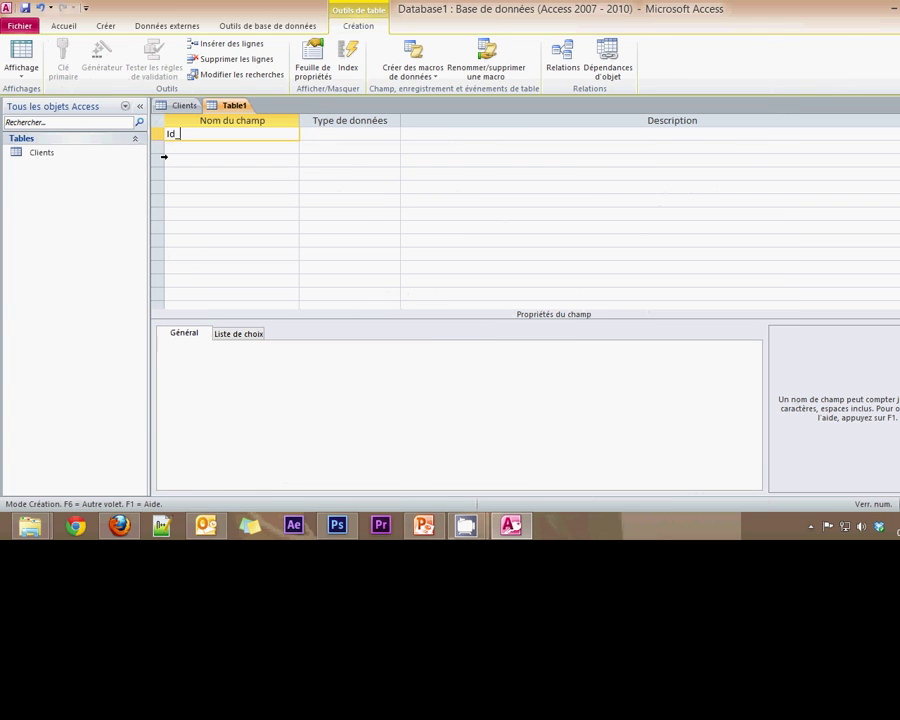
pyautogui.write('tlelme')
pyautogui.press('BackSpace')
pyautogui.press('BackSpace')
pyautogui.press('BackSpace')
pyautogui.write('ephone')
pyautogui.press('Tab')
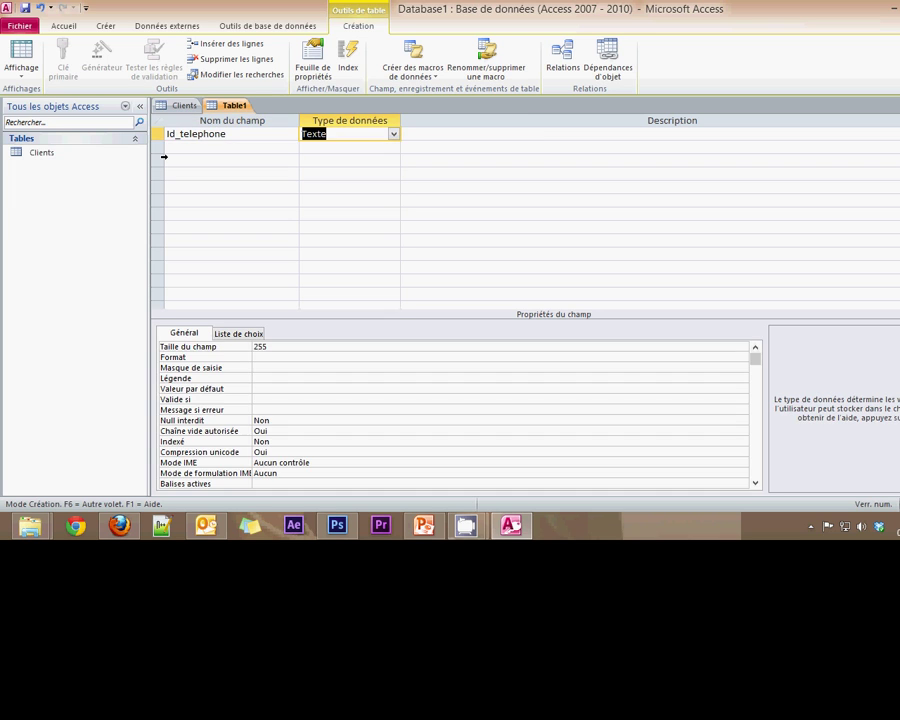
# - Check the remaining Téléphones attributes in the PowerPoint MLD slide and add the fields Nom and Numéro in Access as Texte
pyautogui.click(182, 148)
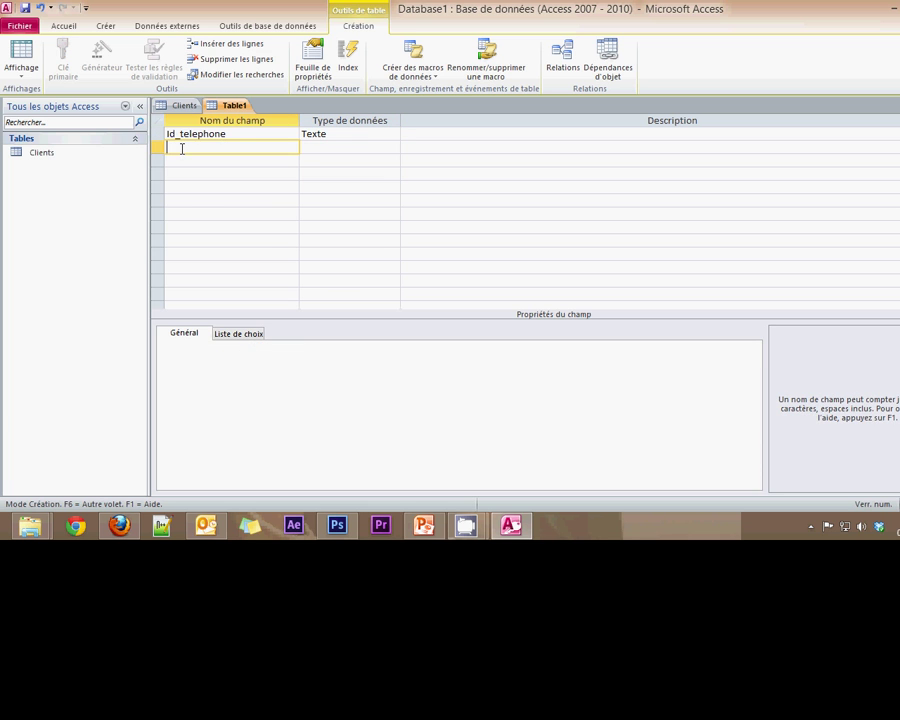
pyautogui.click(528, 538)
pyautogui.click(528, 538)
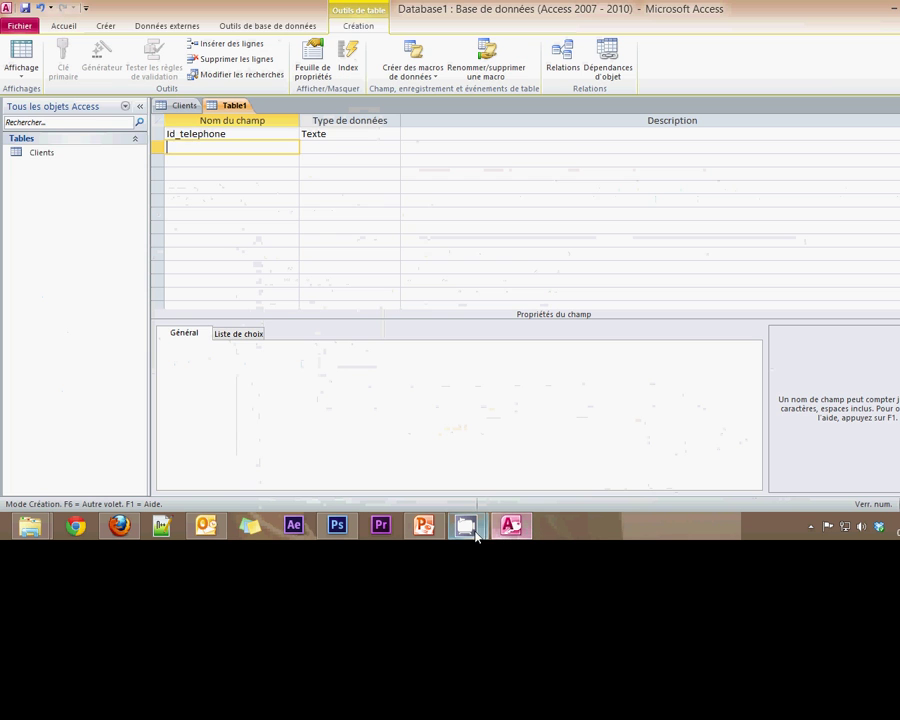
pyautogui.click(425, 528)
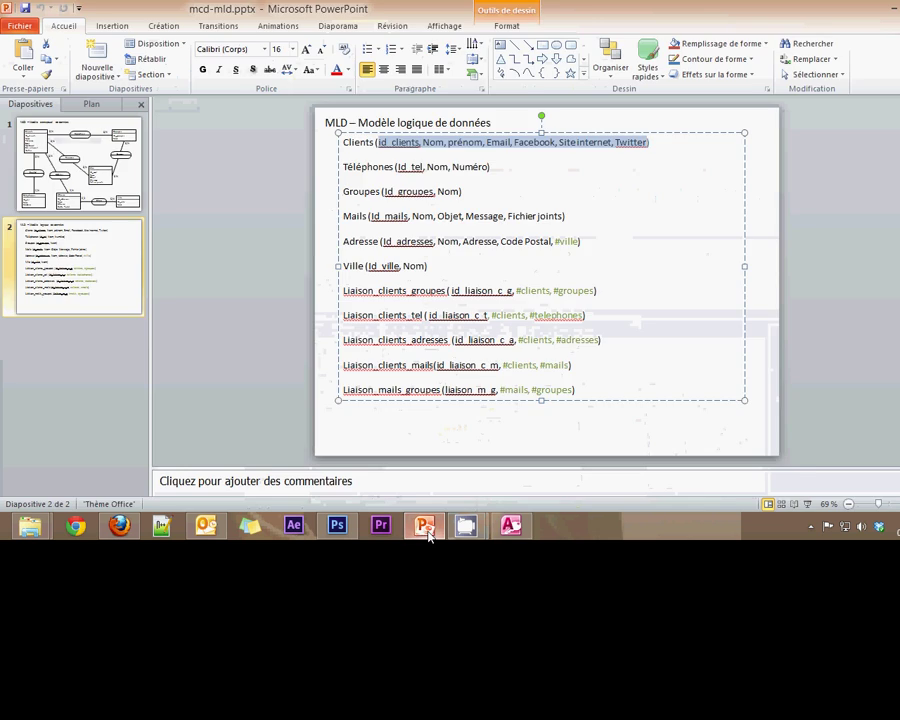
pyautogui.click(425, 528)
pyautogui.write('Nom')
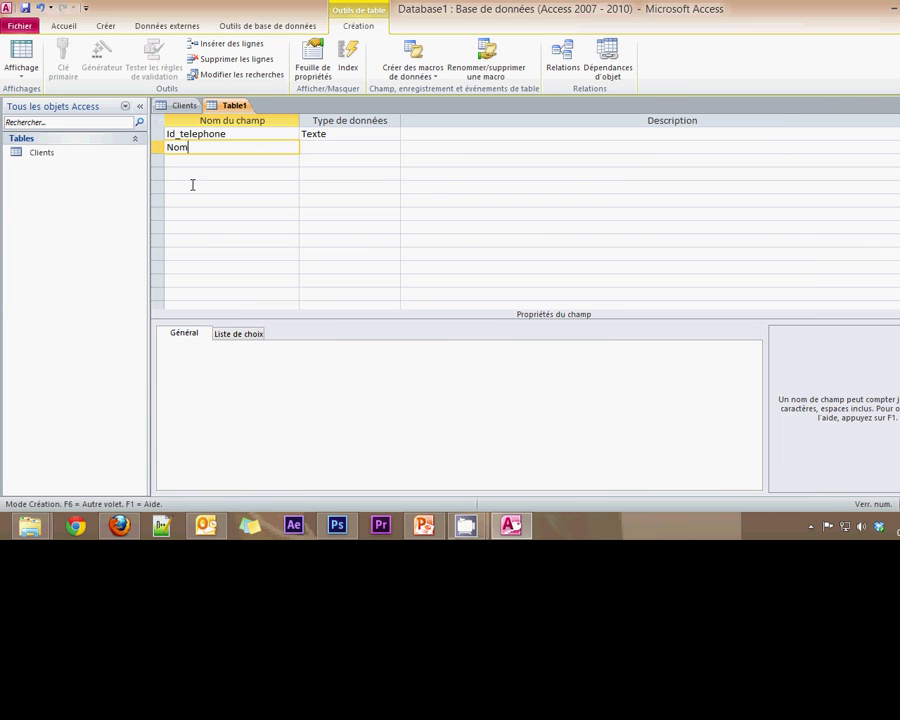
pyautogui.click(196, 161)
pyautogui.write('Numéro')
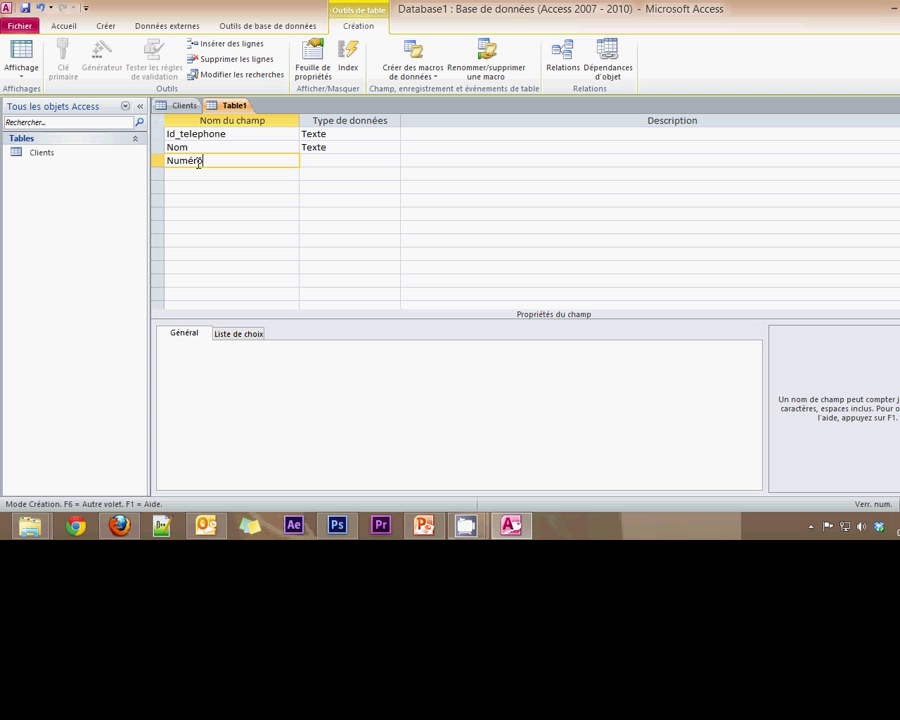
pyautogui.click(312, 162)
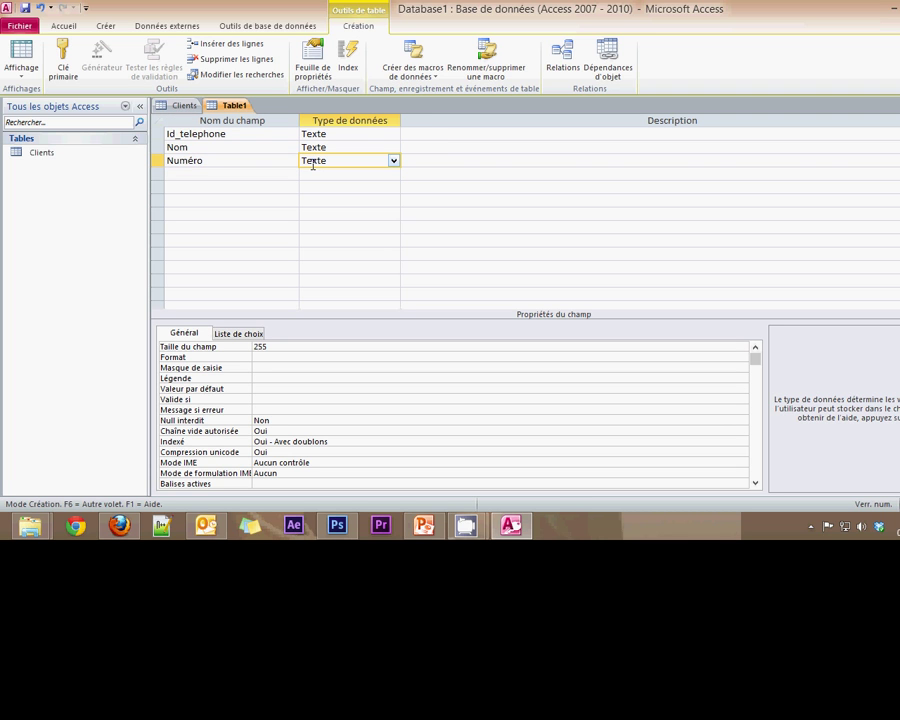
# - Set the Id_telephone field's data type to NuméroAuto and make it the primary key
pyautogui.click(322, 134)
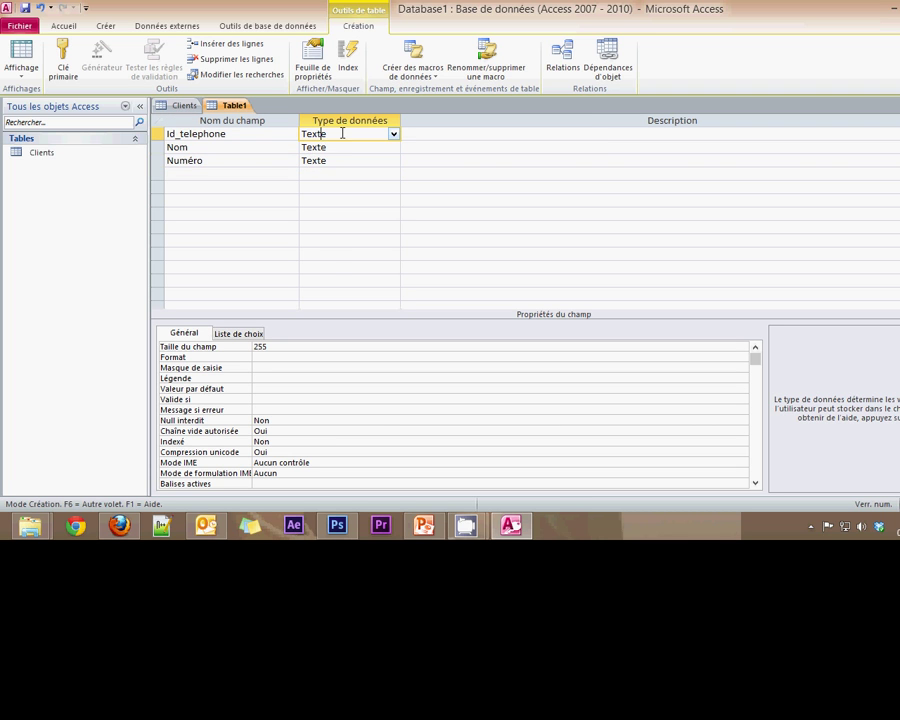
pyautogui.click(395, 134)
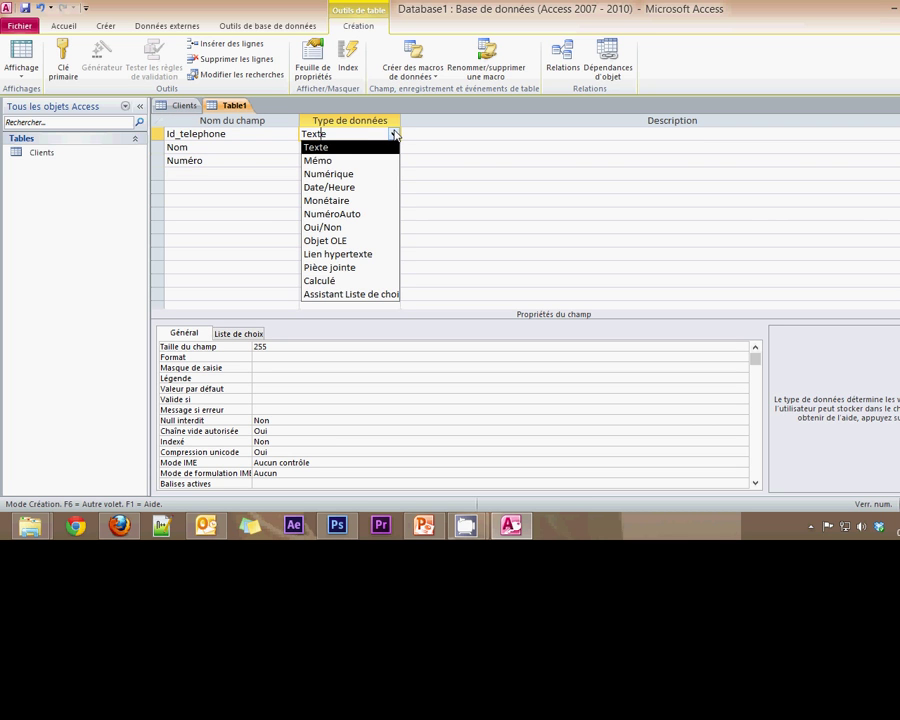
pyautogui.click(328, 217)
pyautogui.click(226, 134)
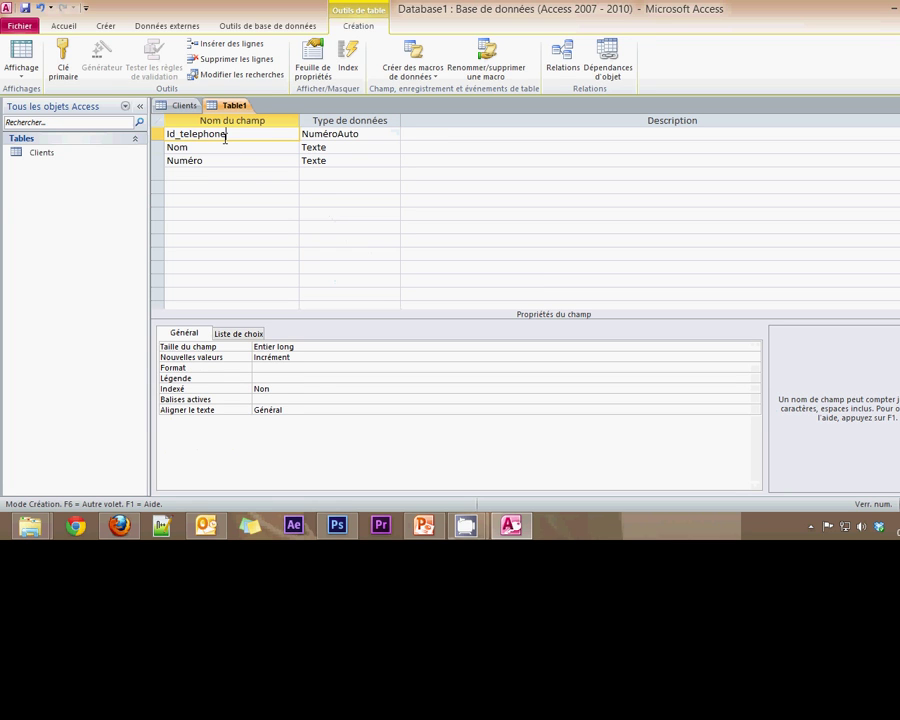
pyautogui.click(63, 57)
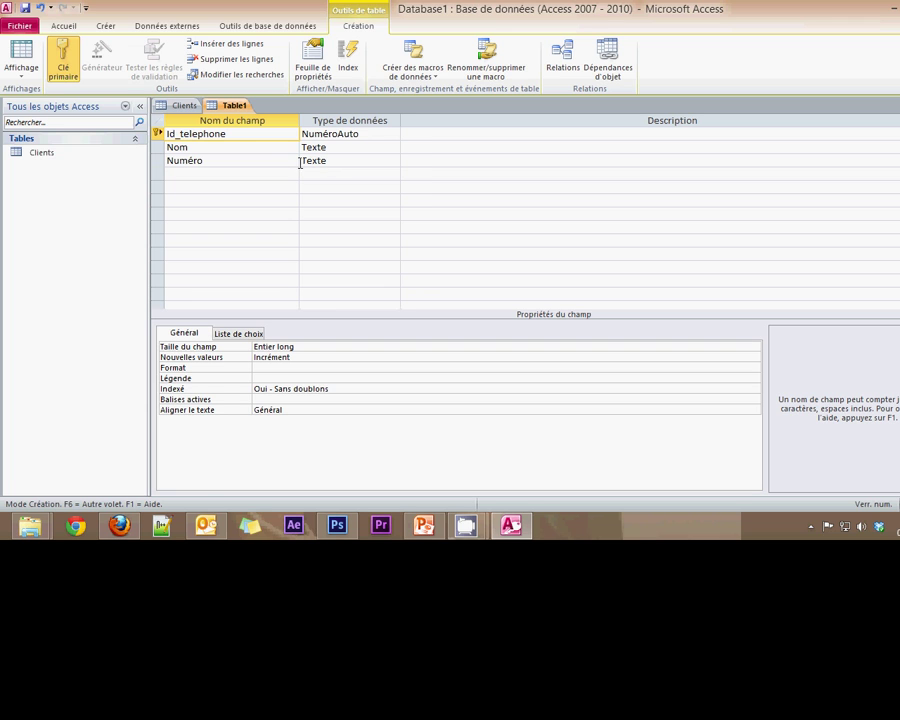
# - Start the input mask wizard (Masque de saisie) for the Numéro field
pyautogui.click(318, 161)
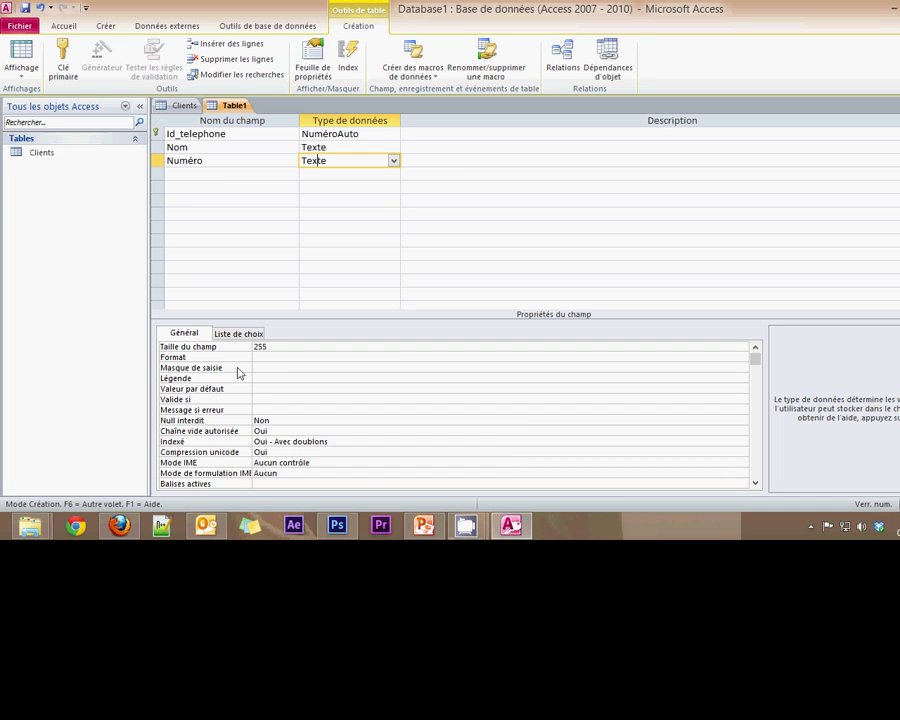
pyautogui.click(316, 160)
pyautogui.click(194, 159)
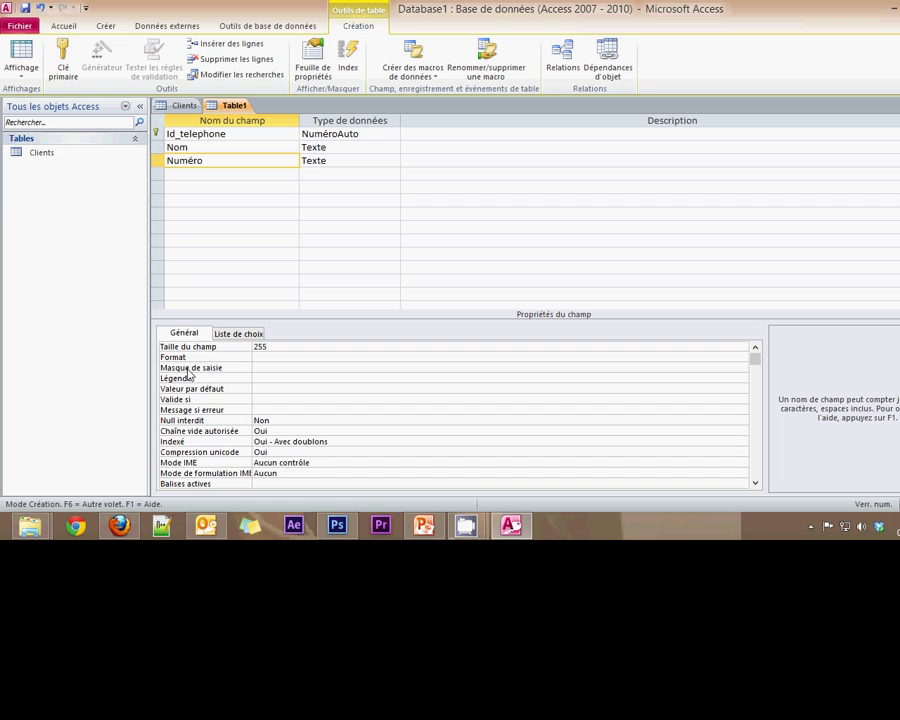
pyautogui.click(265, 368)
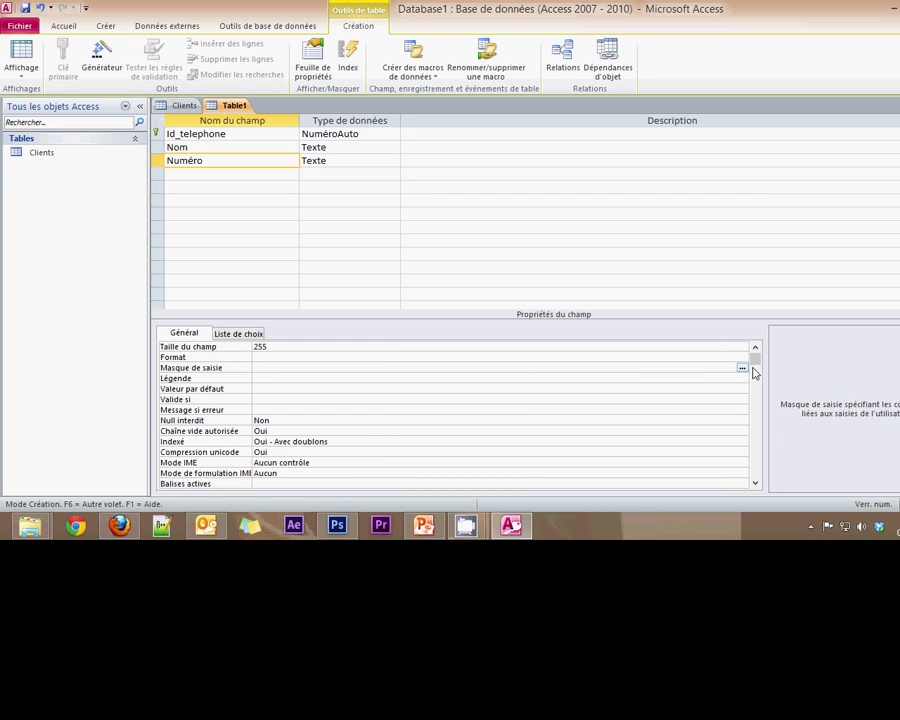
pyautogui.click(742, 368)
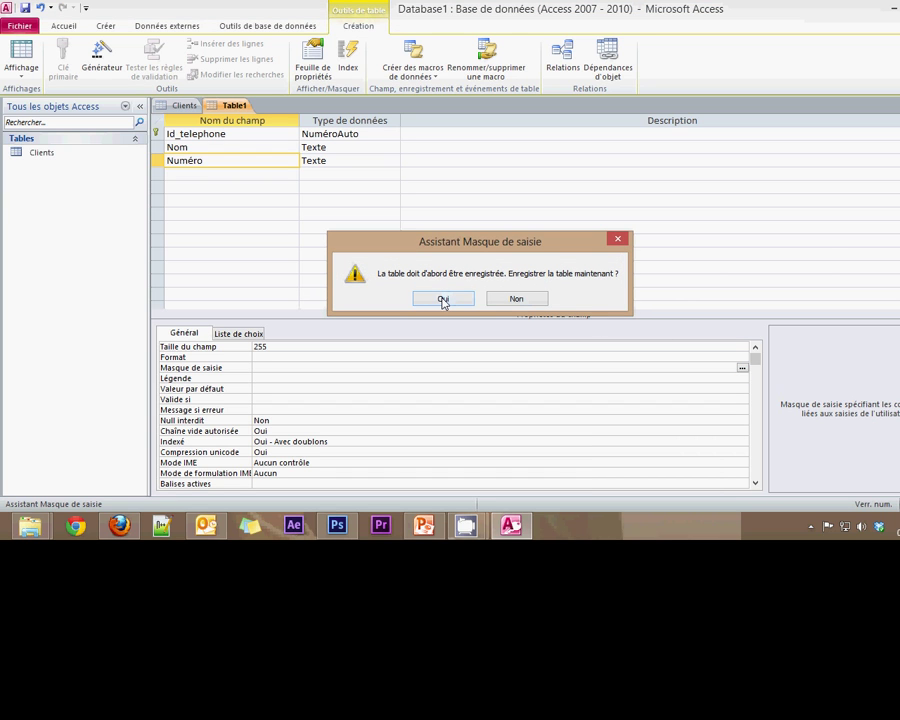
# - Agree to save the table first and name it Telephones, checking the name against the PowerPoint slide
pyautogui.click(443, 299)
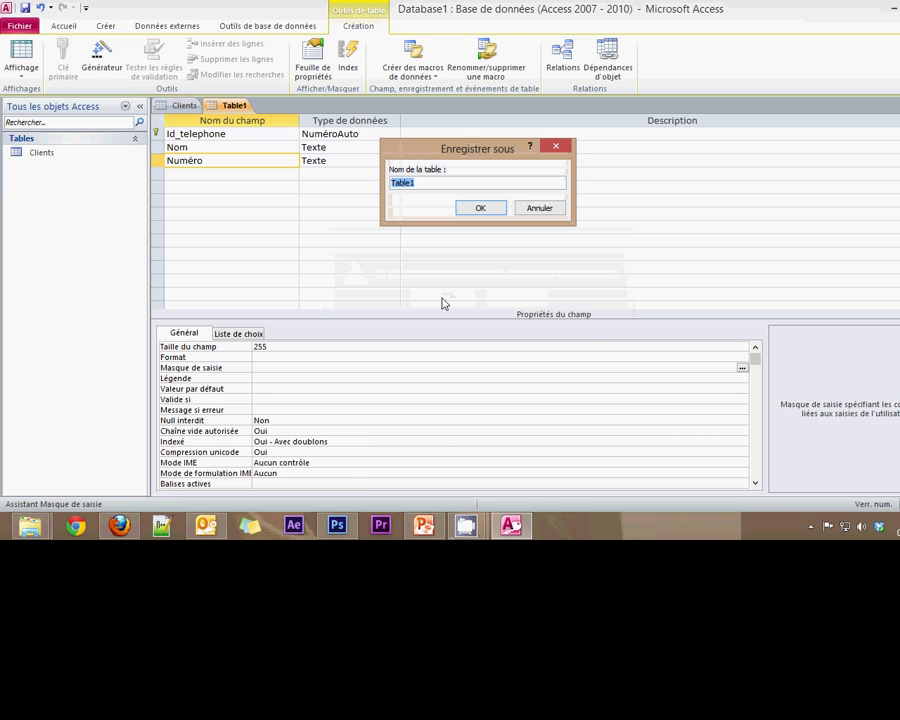
pyautogui.write('tele')
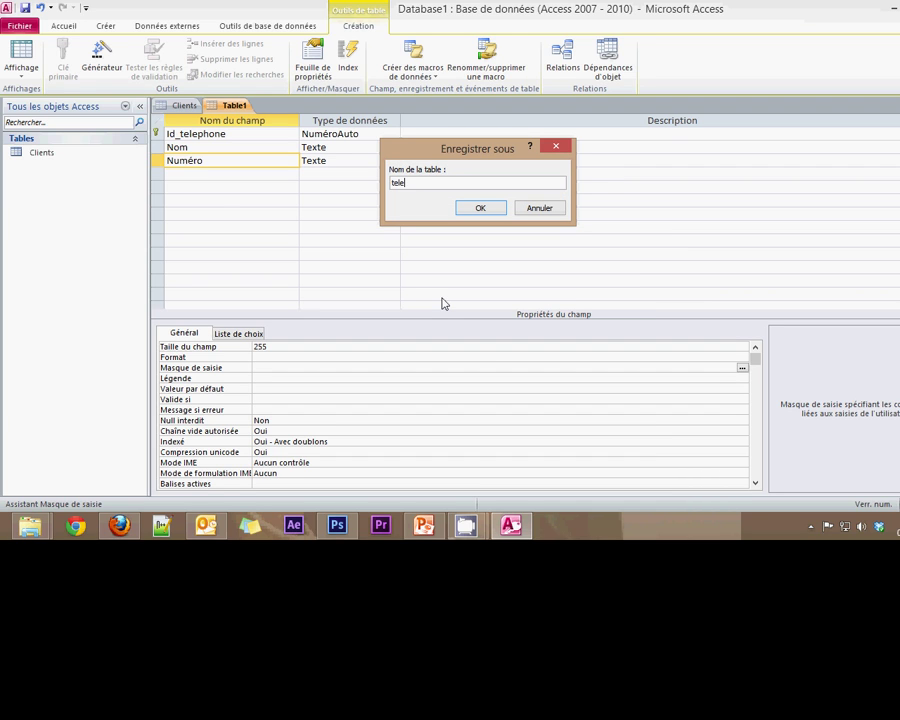
pyautogui.write('Tele')
pyautogui.click(437, 530)
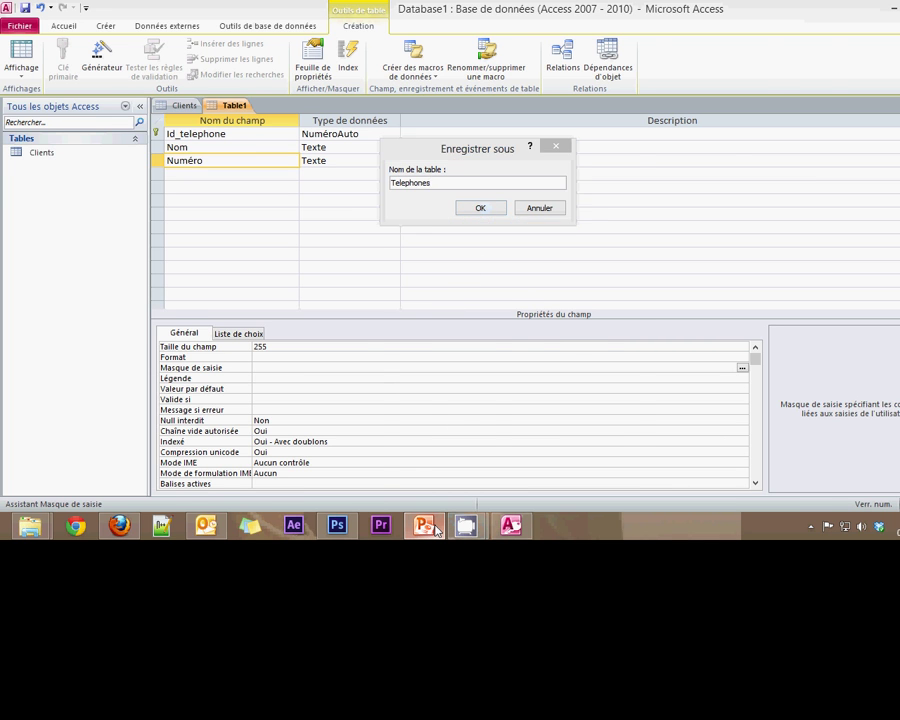
pyautogui.click(437, 530)
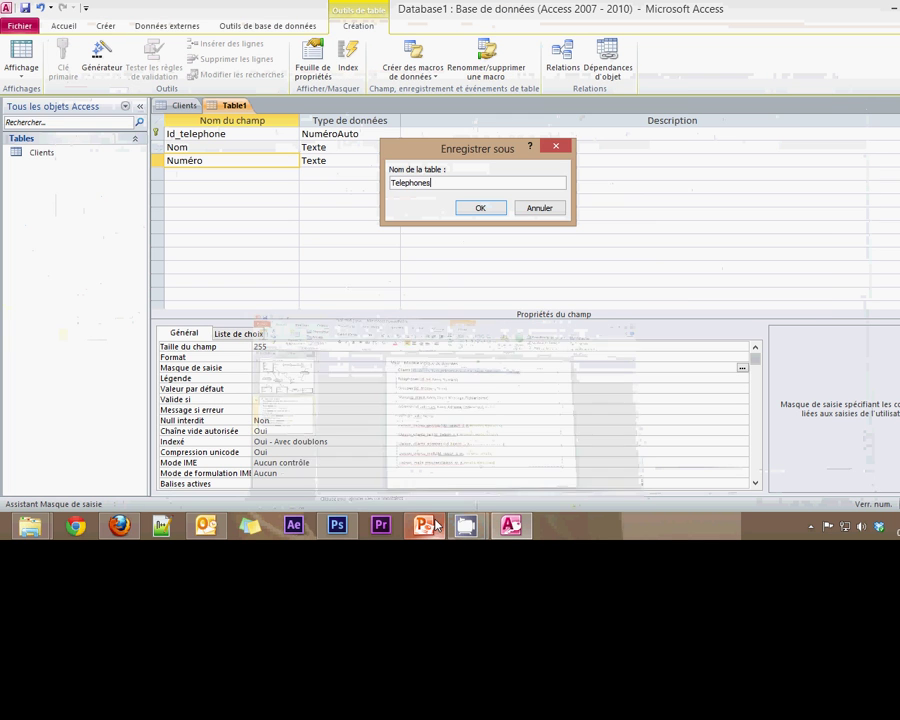
pyautogui.click(476, 207)
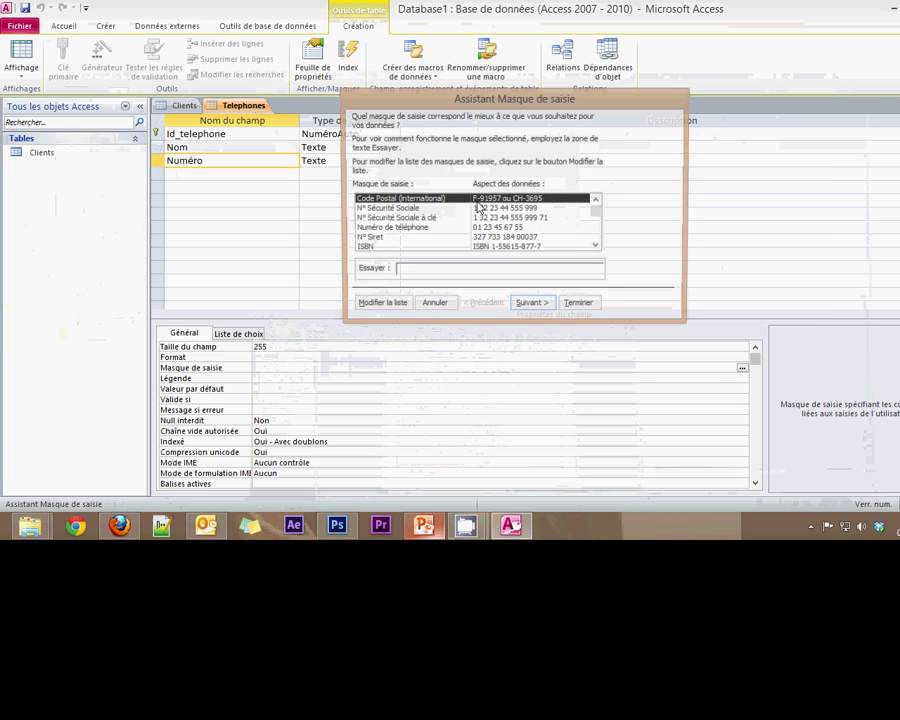
# - Choose the N° de téléphone (international) input mask for the Numéro field and continue to the mask customization page
pyautogui.click(388, 229)
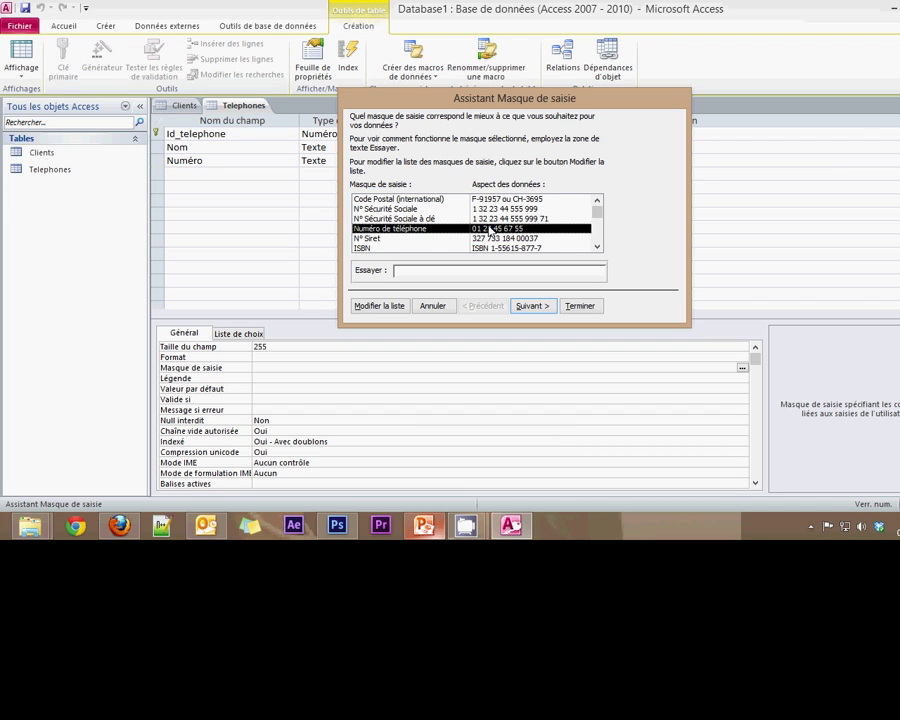
pyautogui.scroll(-1, 487, 231)
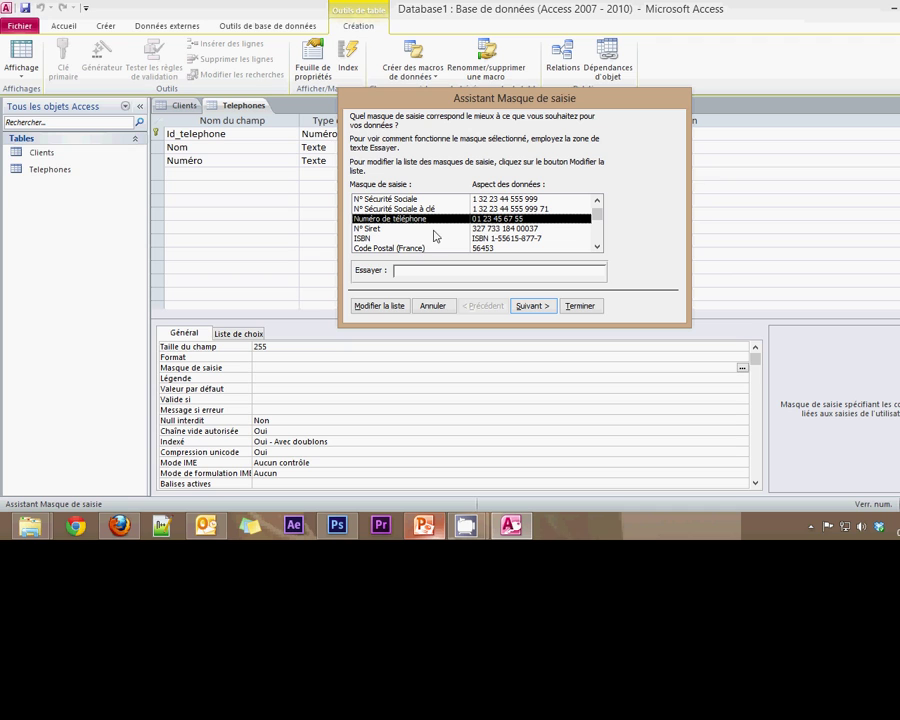
pyautogui.scroll(1, 450, 233)
pyautogui.scroll(-1, 465, 232)
pyautogui.scroll(-3, 465, 232)
pyautogui.click(508, 230)
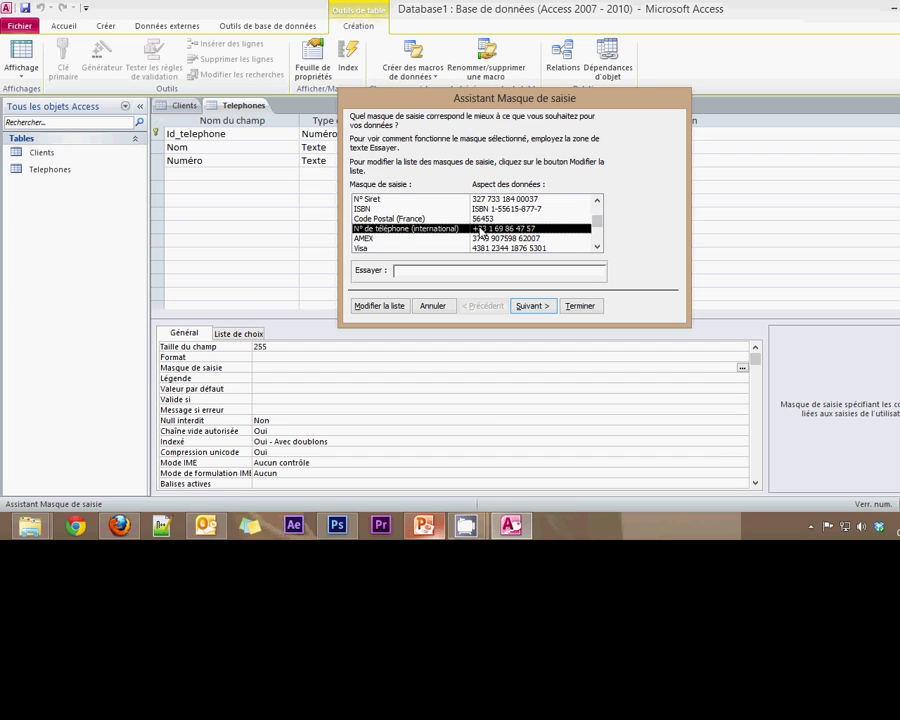
pyautogui.scroll(-1, 481, 232)
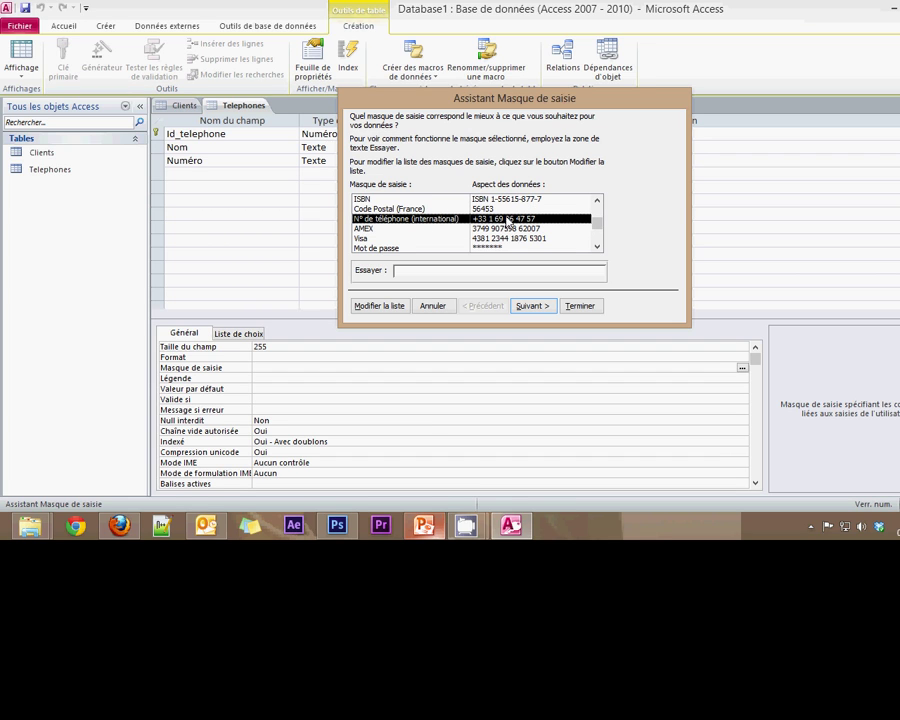
pyautogui.click(535, 312)
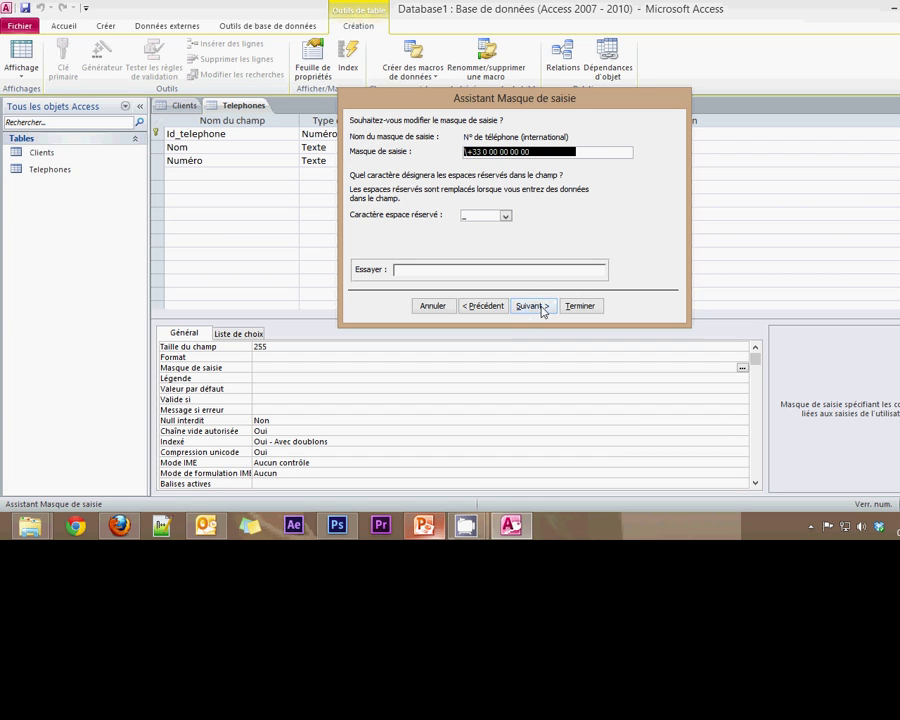
# - Test the international phone mask by entering a sample phone number in the Essayer field
pyautogui.click(446, 270)
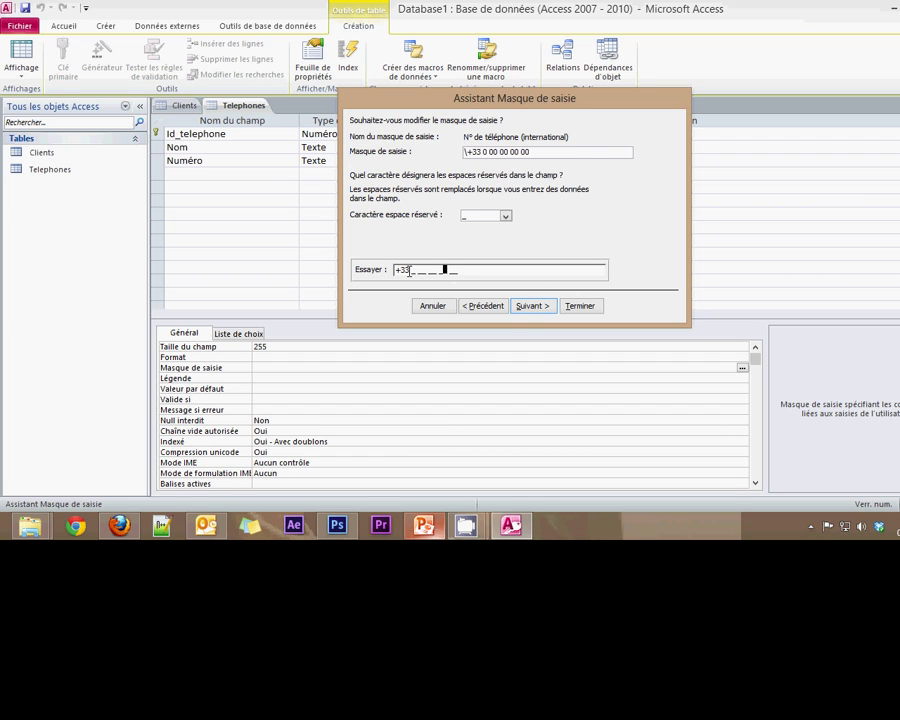
pyautogui.click(411, 271)
pyautogui.write('1 21 24 54 58')
# - Store the Numéro data with the symbols in the mask (Avec les symboles dans le masque) and finish the input mask wizard
pyautogui.click(540, 306)
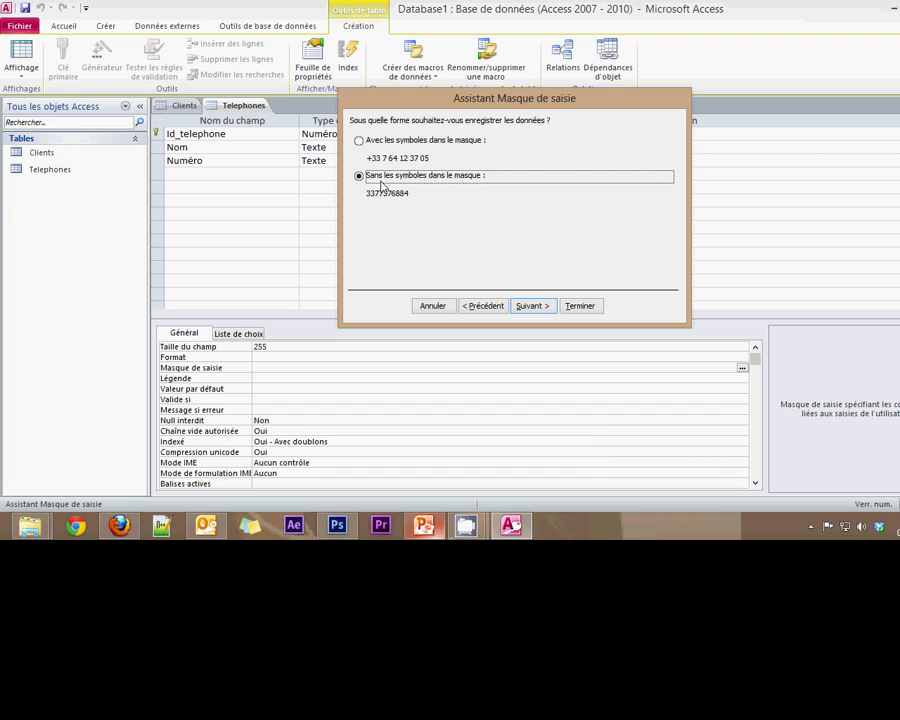
pyautogui.click(400, 141)
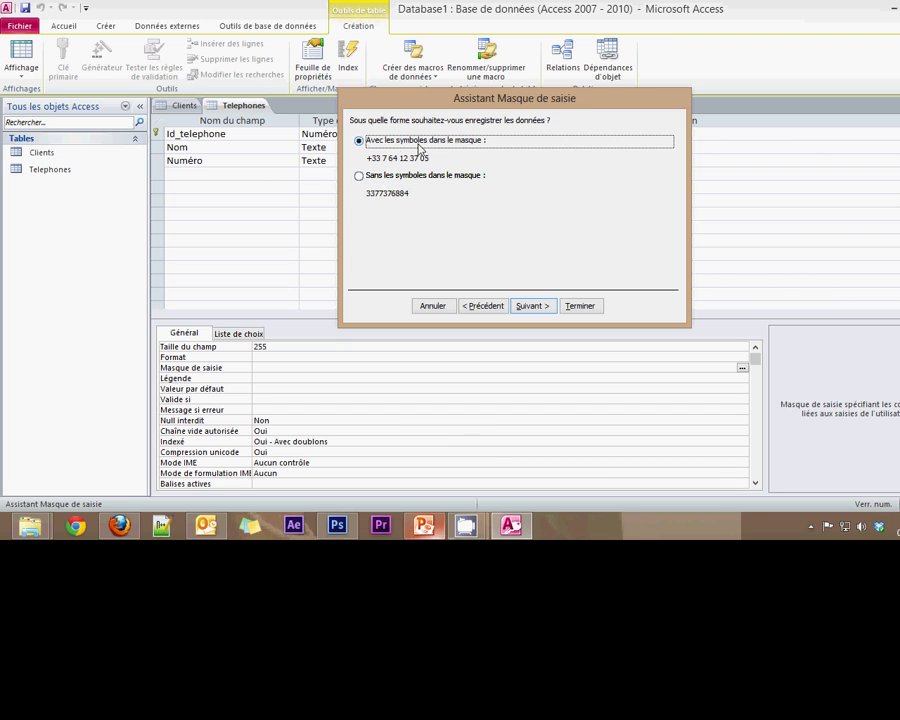
pyautogui.click(535, 314)
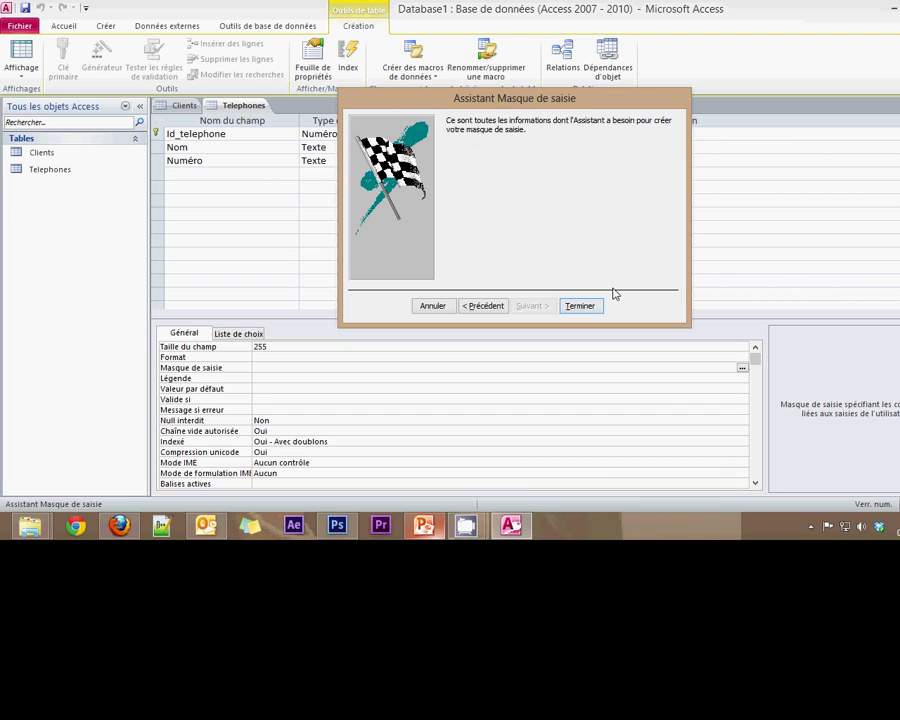
pyautogui.click(589, 307)
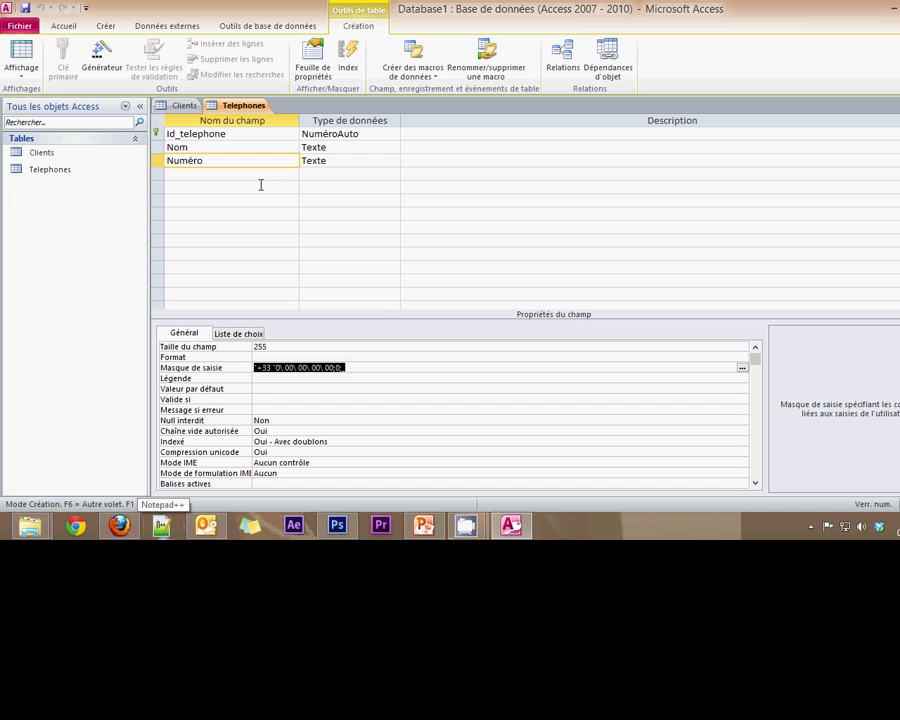
pyautogui.press('F2')
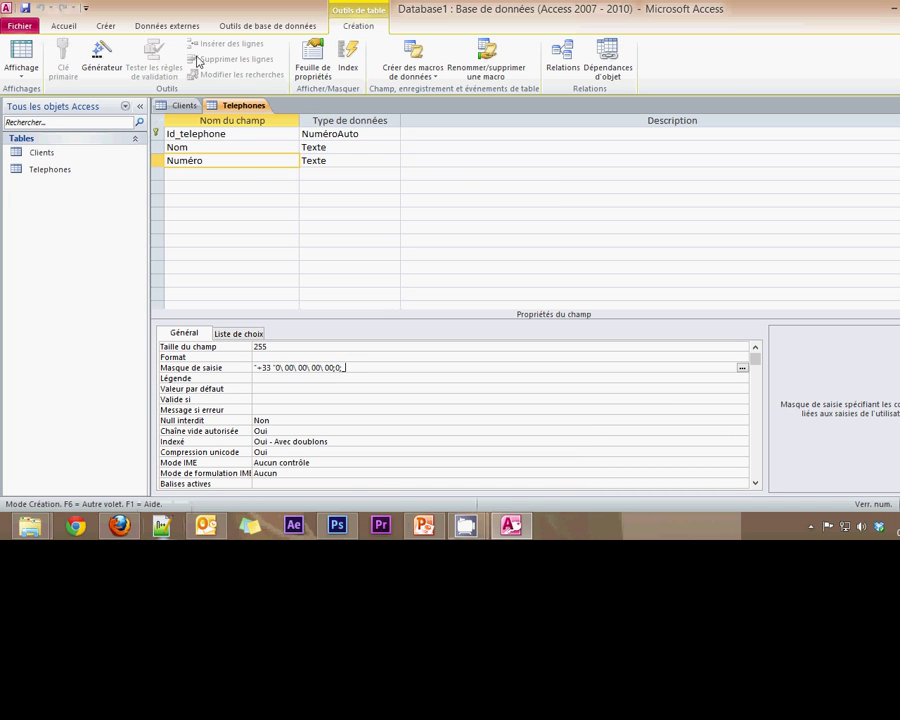
# - Create a new table in design view and add the fields id_groupes and Nom, checking the Groupes line in the PowerPoint MLD slide
pyautogui.click(104, 25)
pyautogui.click(110, 53)
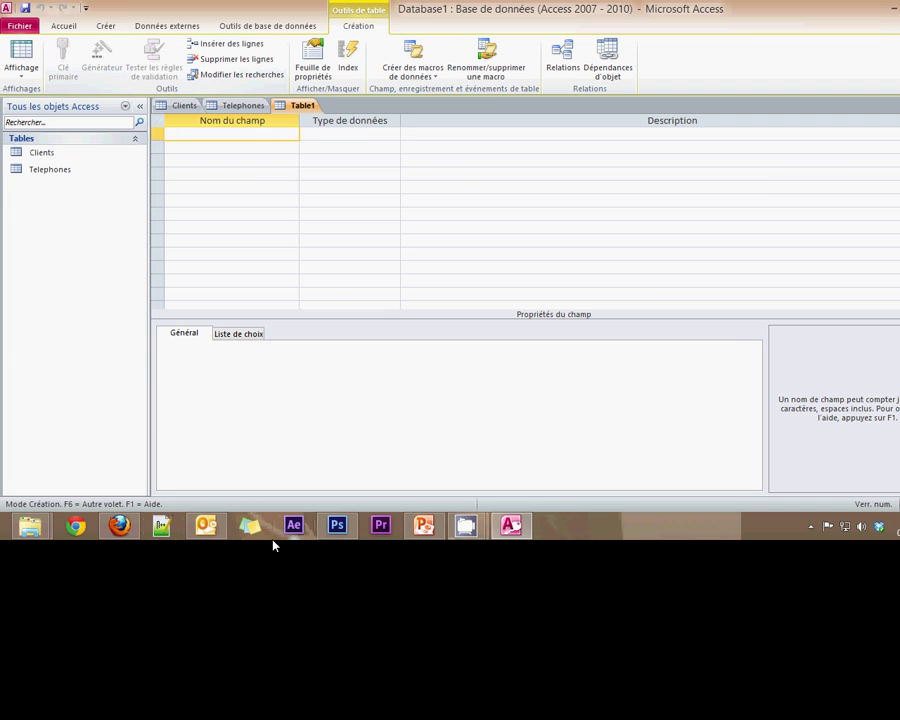
pyautogui.click(411, 527)
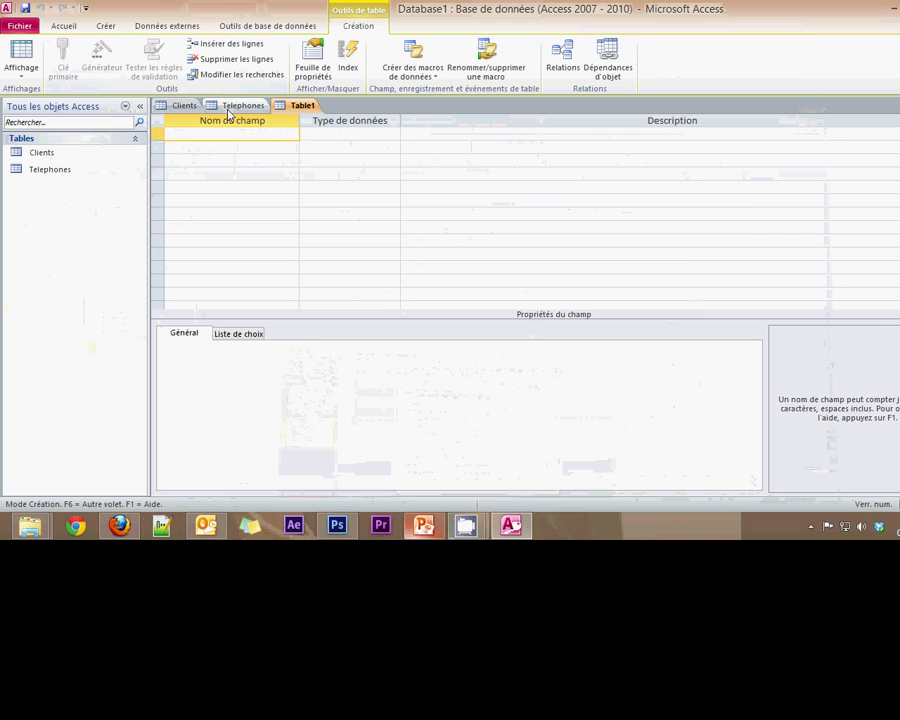
pyautogui.write('id_groupes')
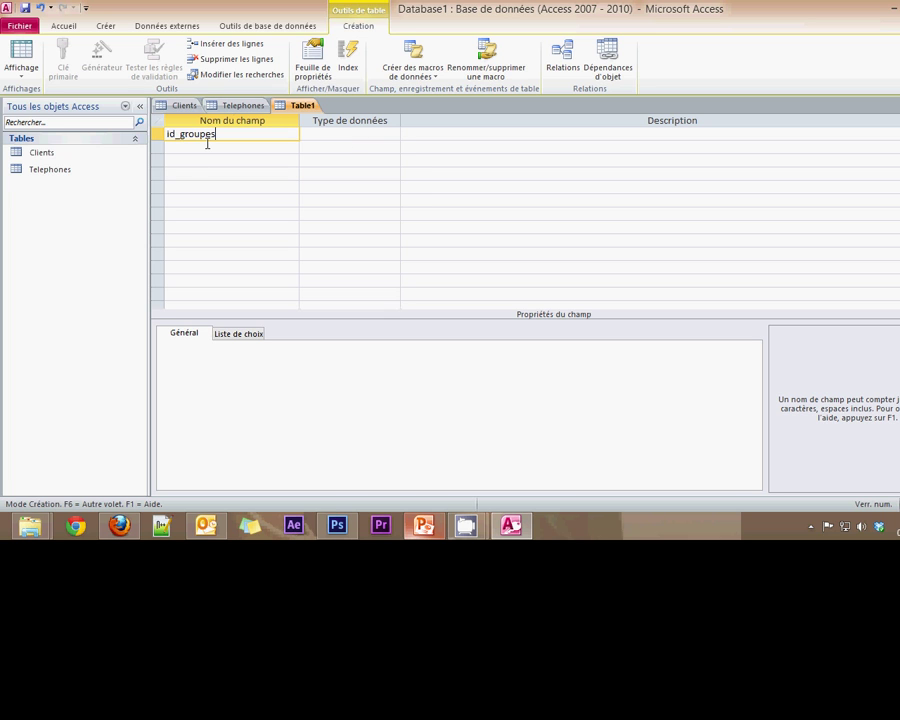
pyautogui.click(206, 145)
pyautogui.write('Nom')
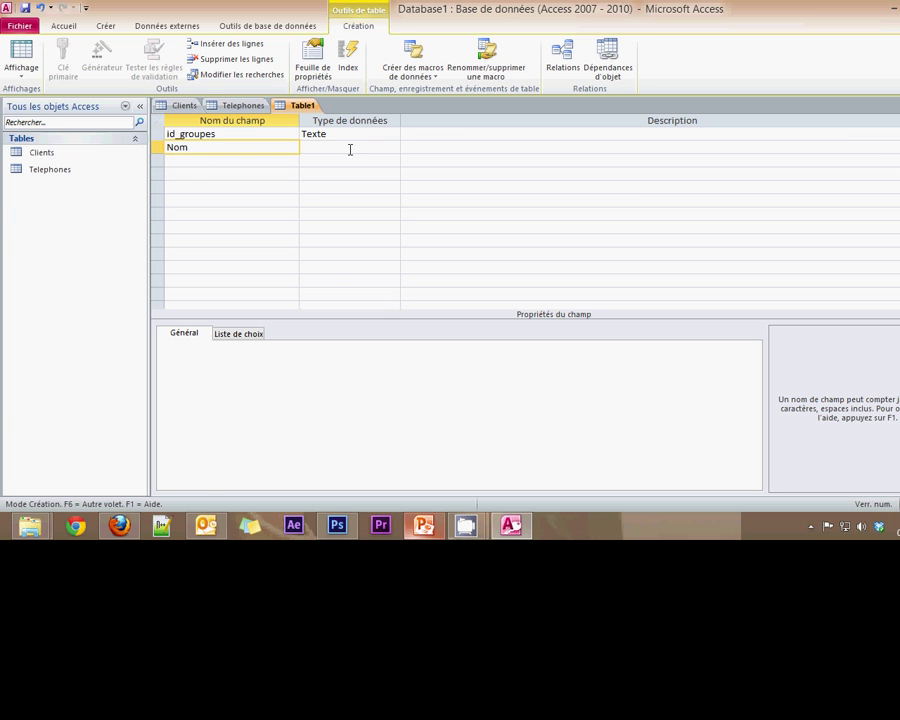
# - Set the id_groupes field's data type to NuméroAuto and make it the primary key
pyautogui.click(344, 133)
pyautogui.click(393, 133)
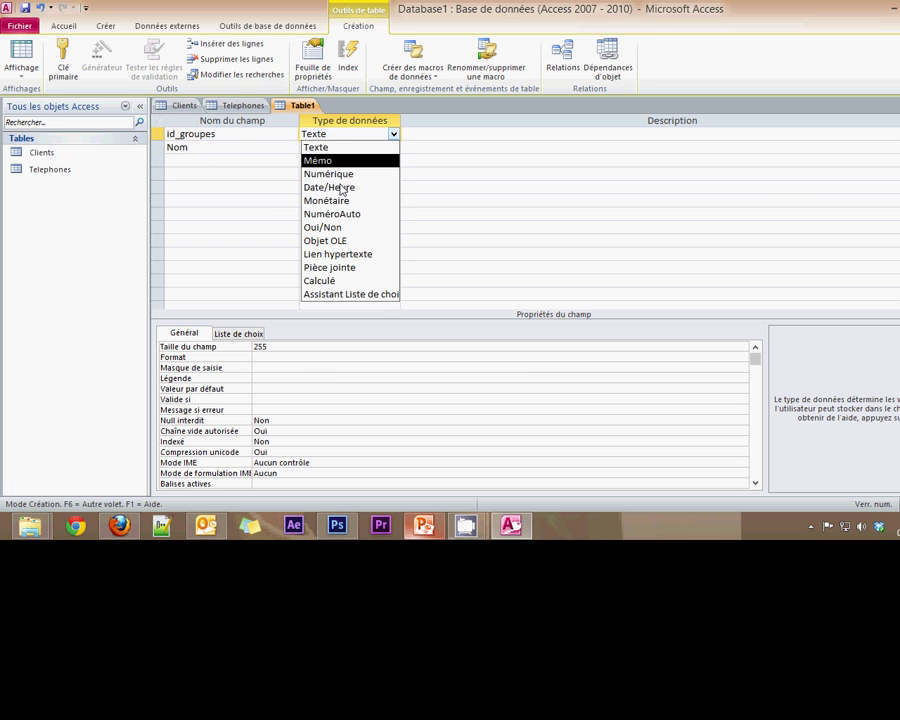
pyautogui.click(336, 214)
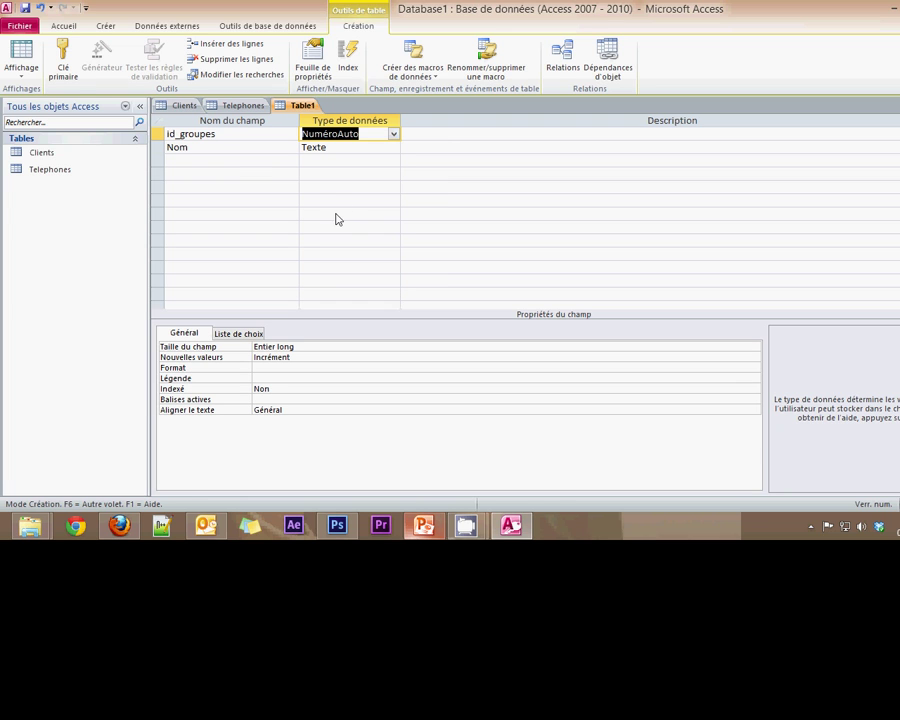
pyautogui.click(63, 60)
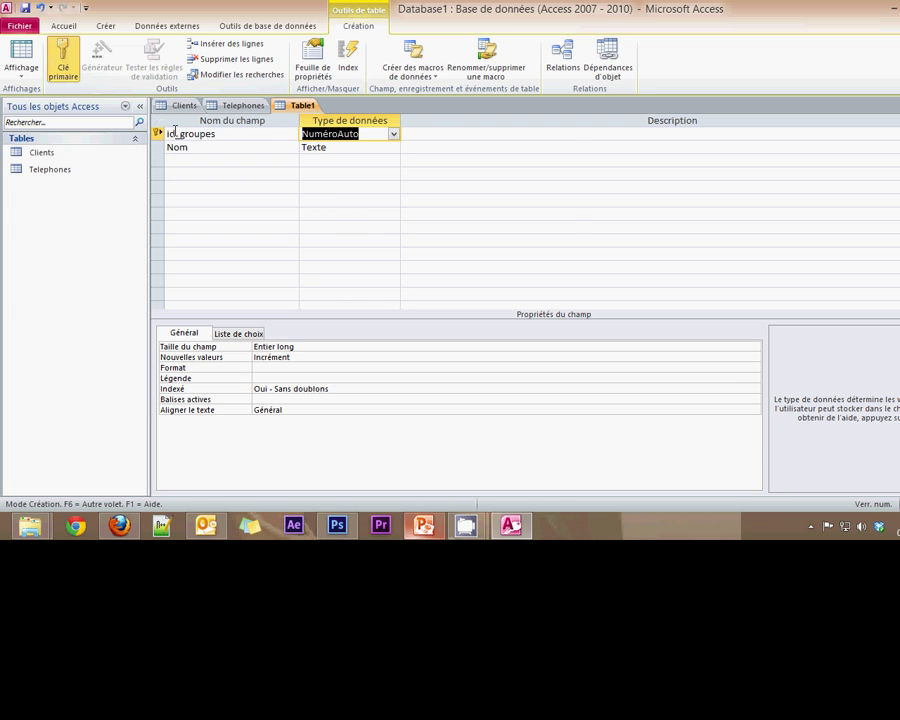
# - Save the new table under the name Groupes
pyautogui.hotkey('ctrl', 's')
pyautogui.write('Gourp')
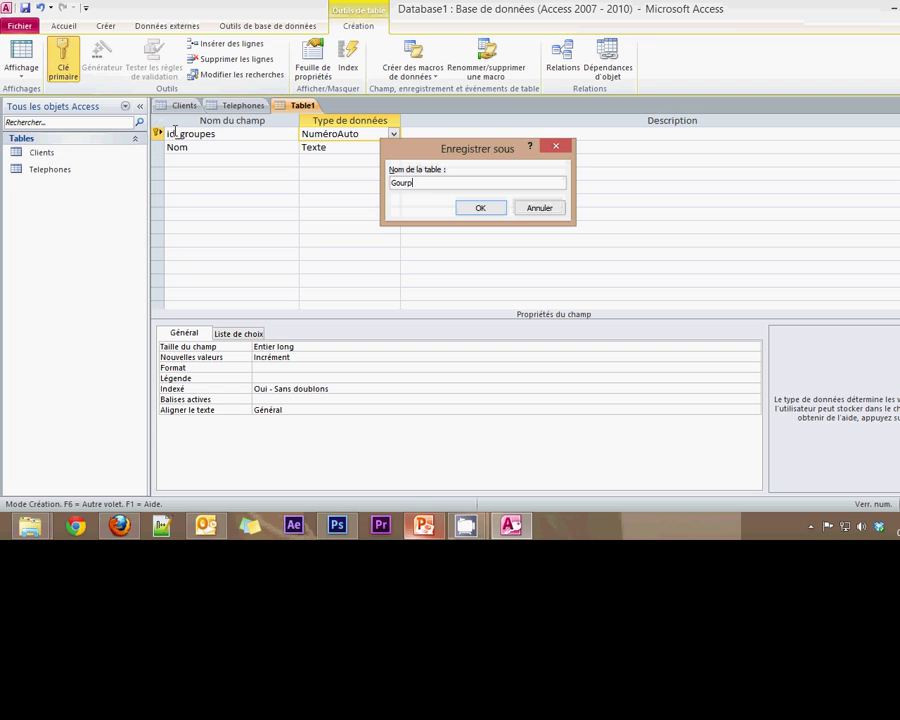
pyautogui.press('BackSpace')
pyautogui.press('BackSpace')
pyautogui.write('r')
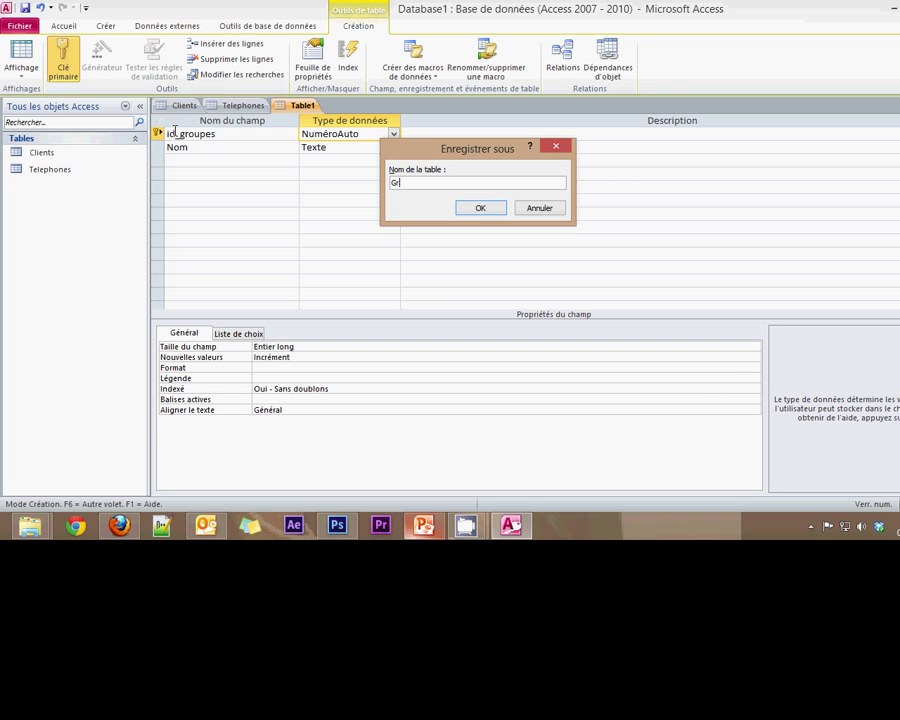
pyautogui.write('oupes')
pyautogui.click(480, 208)
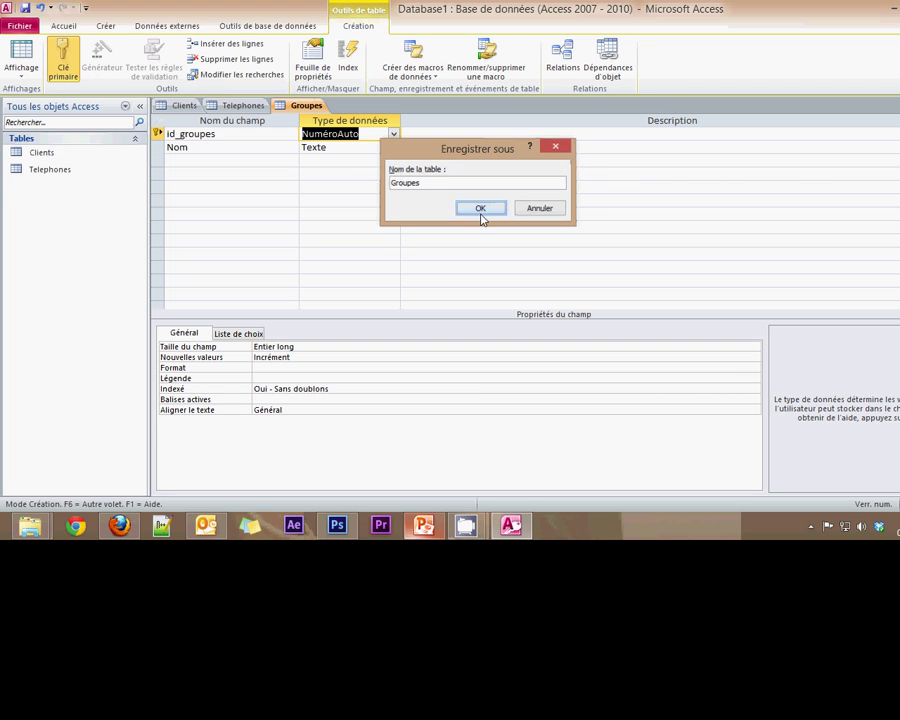
# - Create another table in design view and add the fields id_mails, nom and objet, following the Mails line in the PowerPoint MLD slide
pyautogui.click(105, 25)
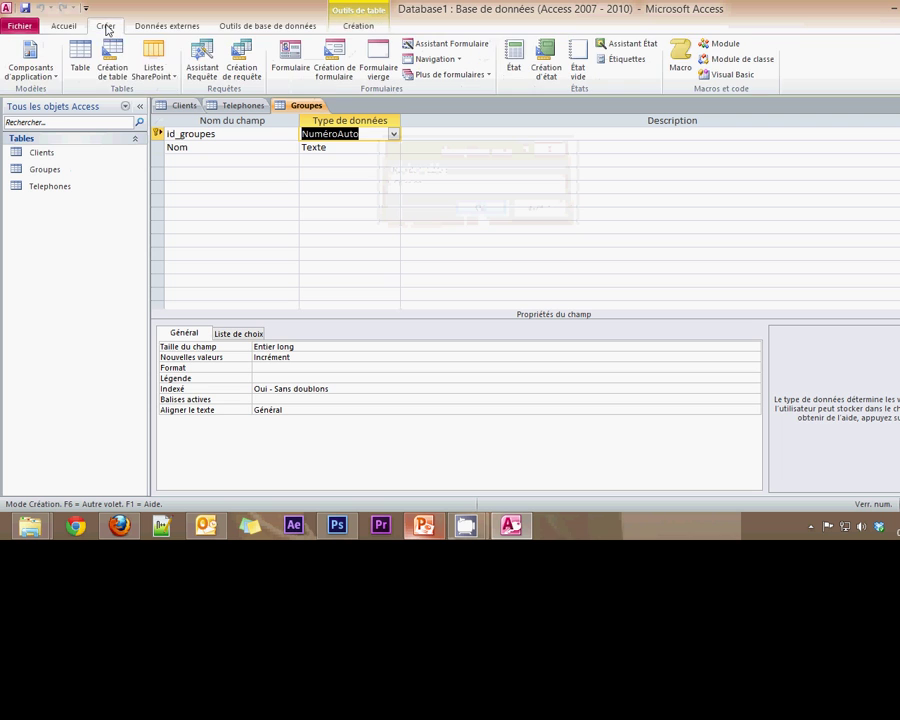
pyautogui.click(122, 64)
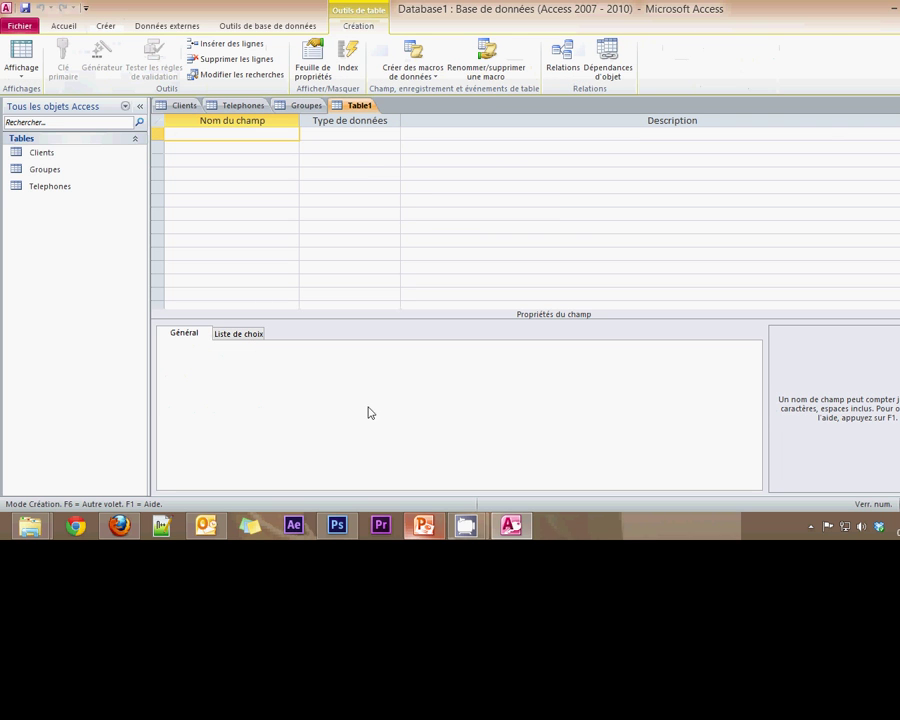
pyautogui.click(423, 527)
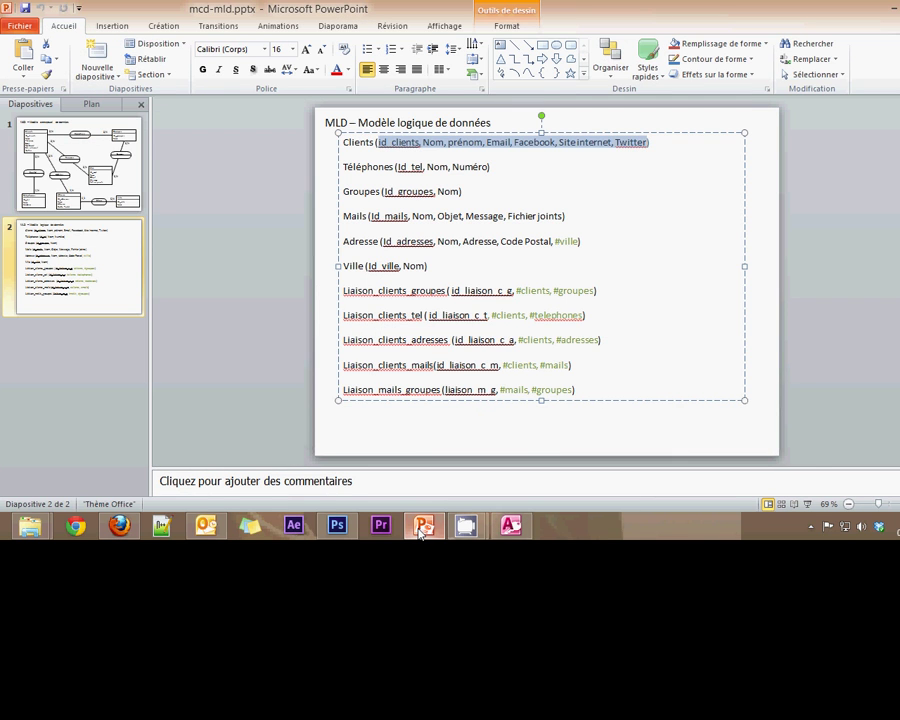
pyautogui.click(420, 530)
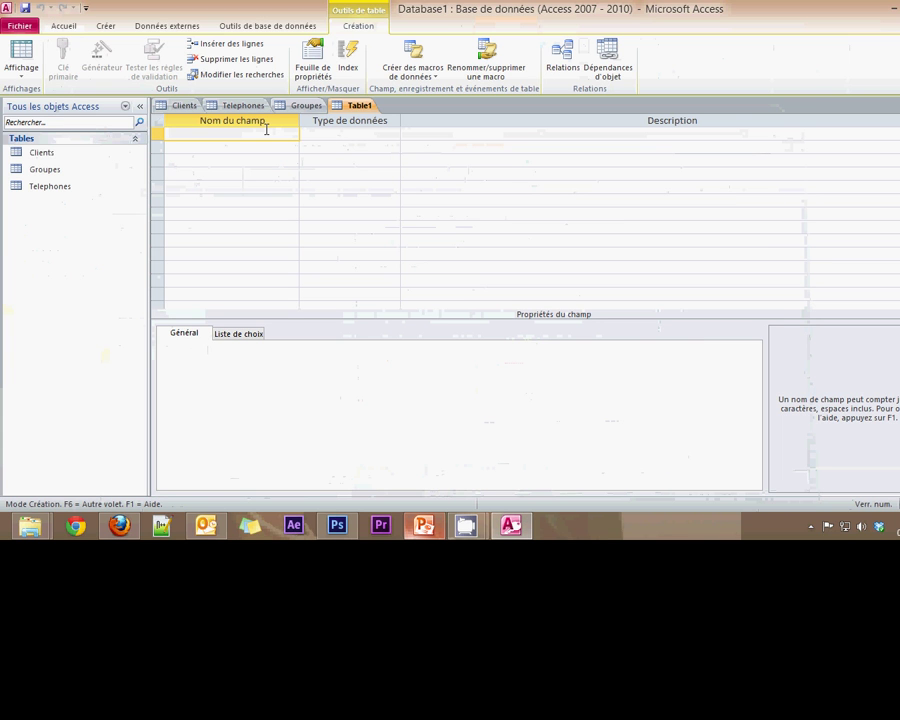
pyautogui.write('id_mails')
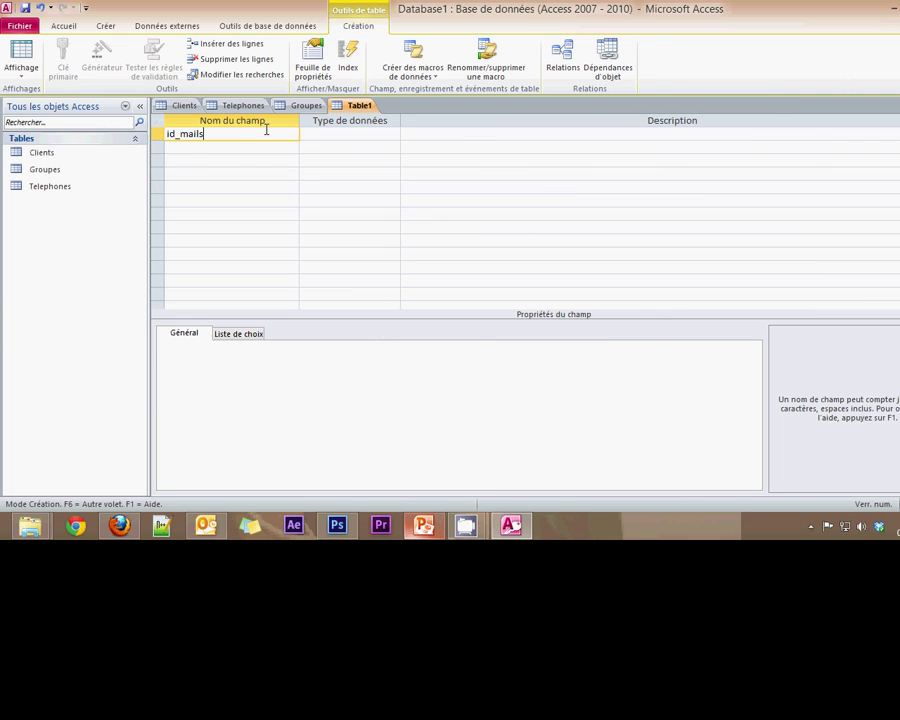
pyautogui.click(242, 149)
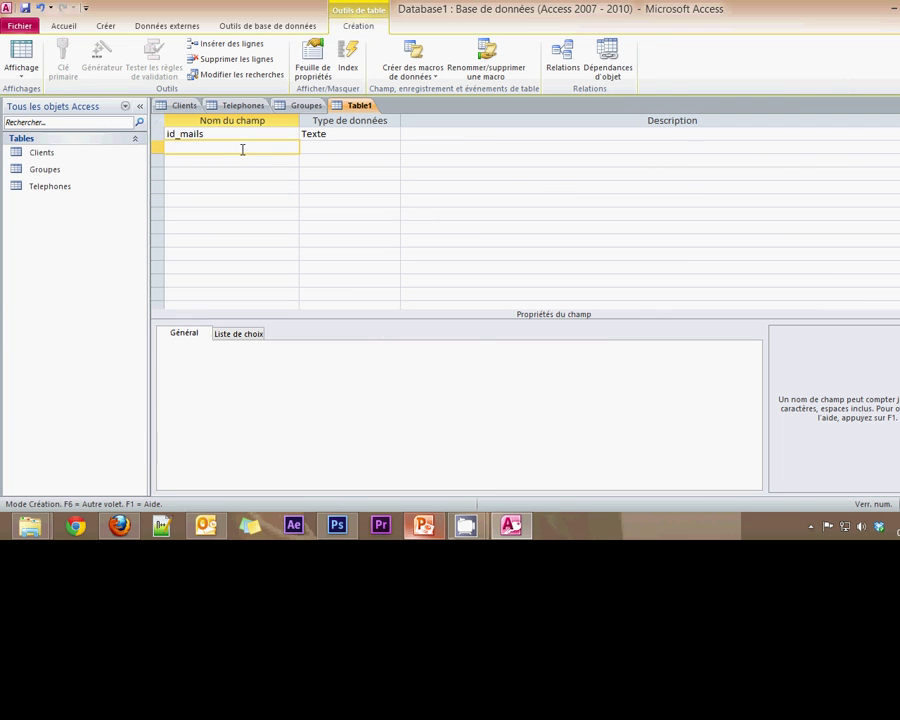
pyautogui.write('nom')
pyautogui.click(241, 161)
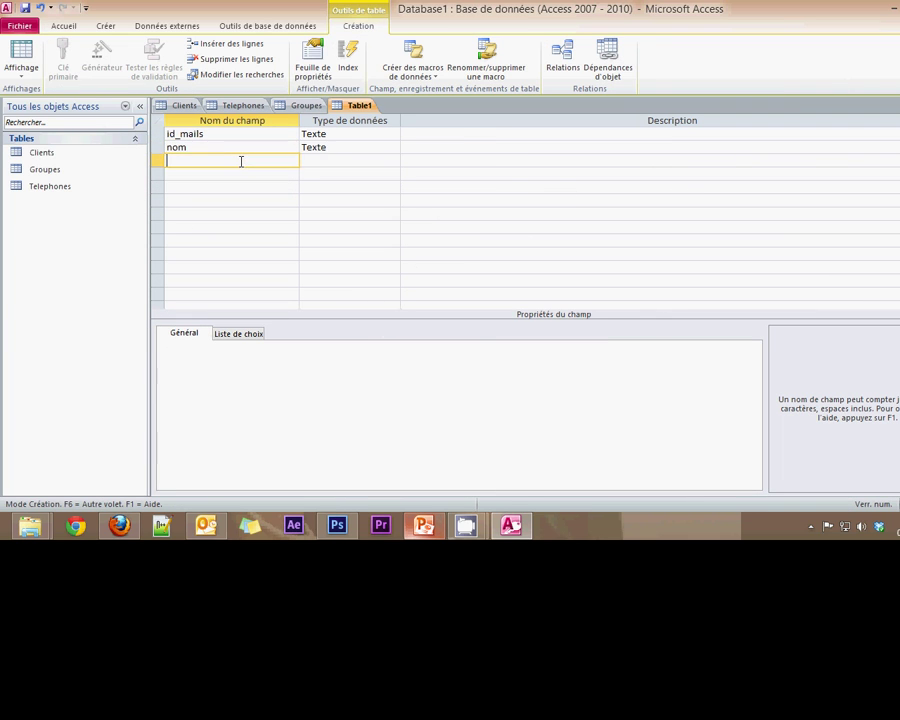
pyautogui.write('objet')
# - Check the remaining Mails attributes in the PowerPoint slide and add the fields message and fichier_joint in Access
pyautogui.click(231, 173)
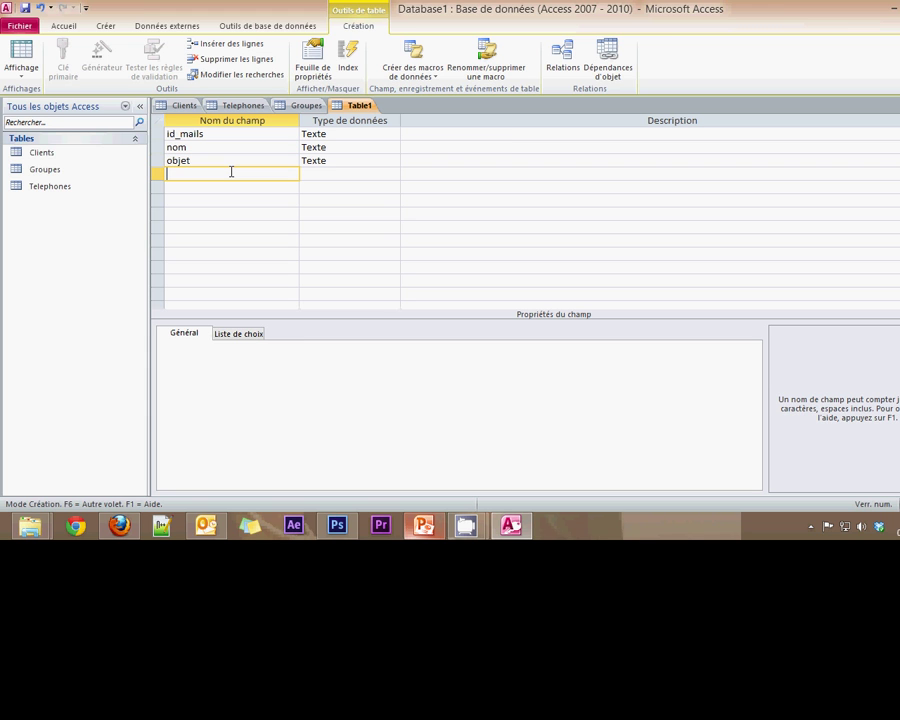
pyautogui.click(418, 526)
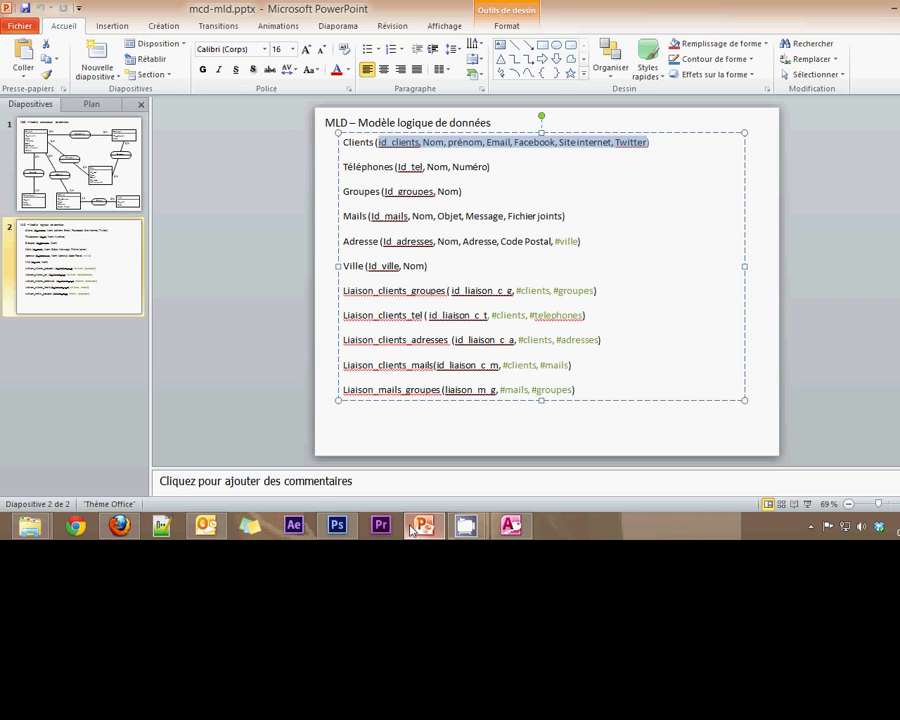
pyautogui.click(410, 528)
pyautogui.write('message')
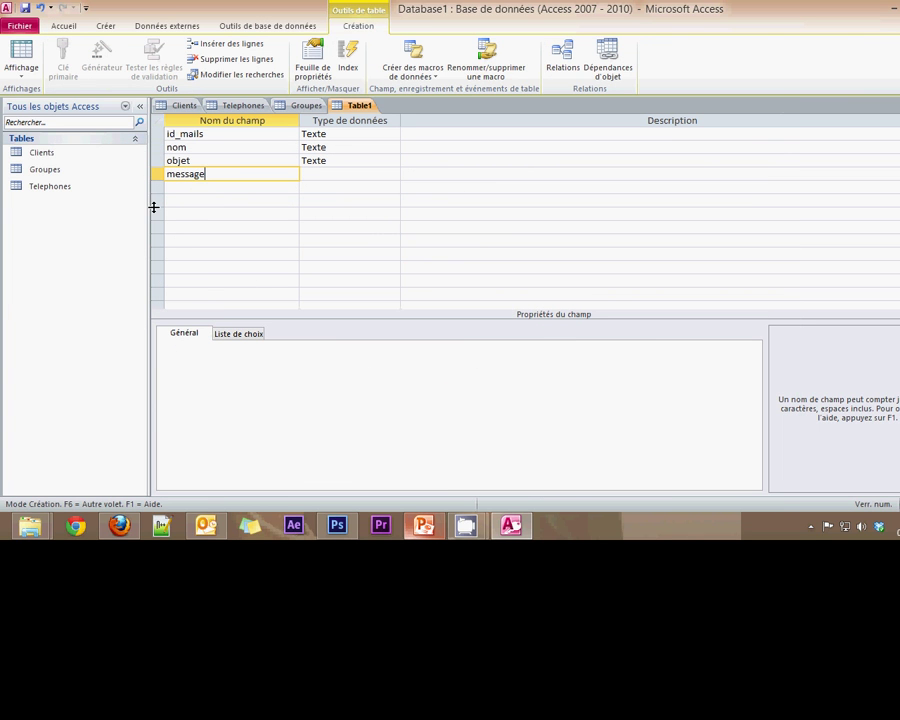
pyautogui.click(186, 185)
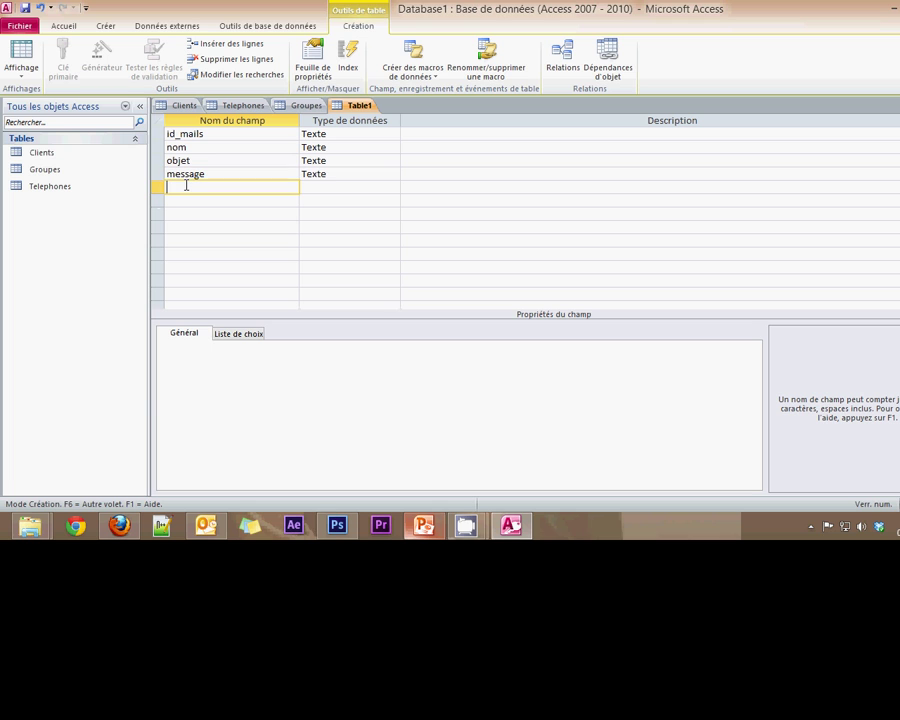
pyautogui.write('fichier_joint')
# - Capitalize the first letter of the field names to read Message, Objet, Nom and Fichier_joint
pyautogui.click(168, 174)
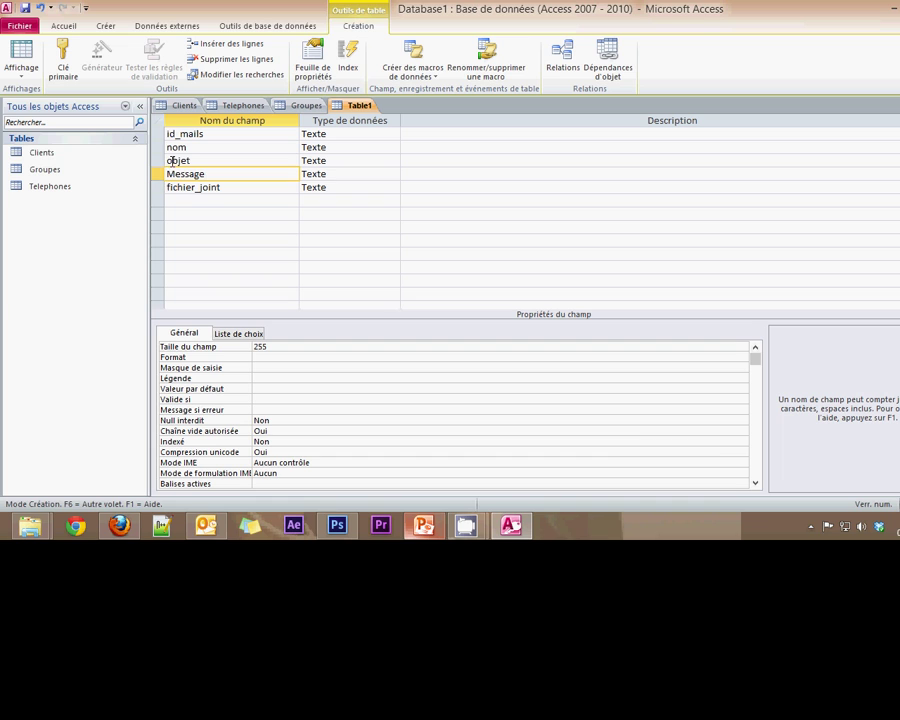
pyautogui.moveTo(174, 160); pyautogui.dragTo(167, 133)
pyautogui.write('O')
pyautogui.write('N')
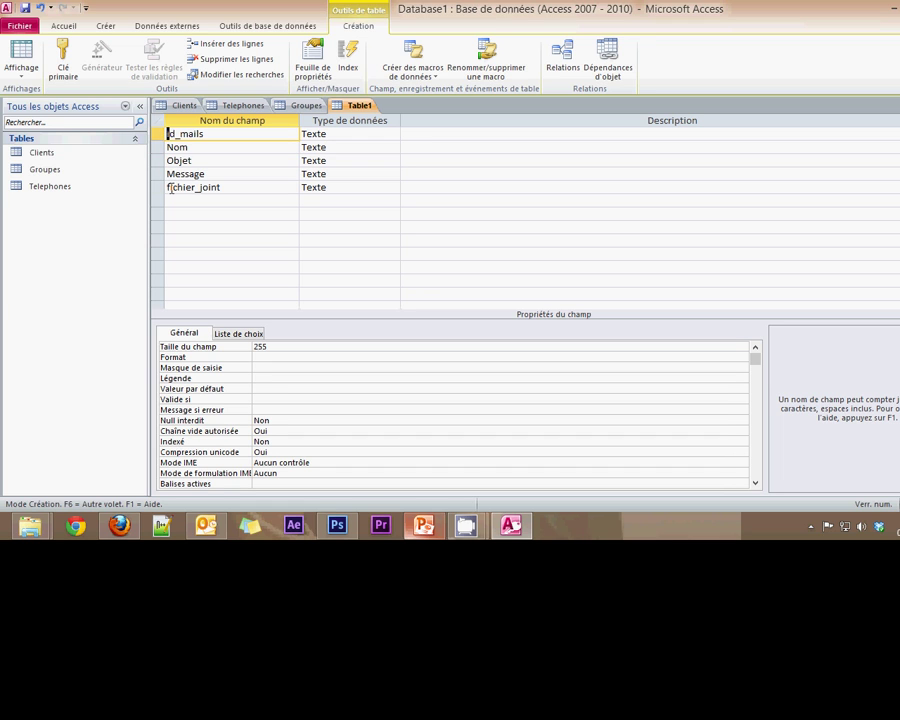
pyautogui.moveTo(174, 187); pyautogui.dragTo(167, 187)
pyautogui.write('F')
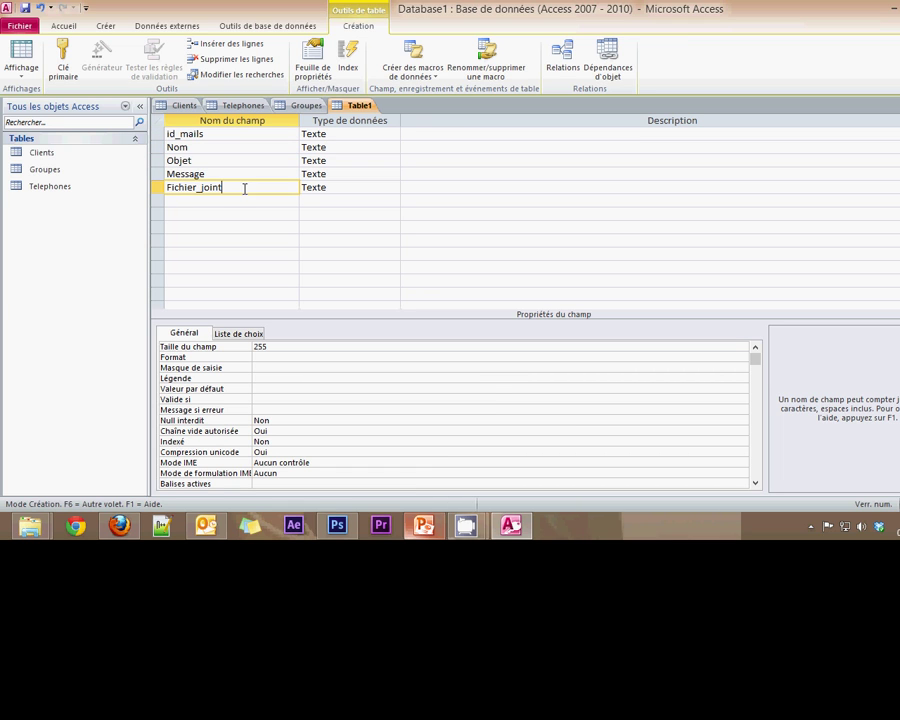
# - Set the id_mails field's data type to NuméroAuto and make it the primary key
pyautogui.click(376, 136)
pyautogui.click(394, 134)
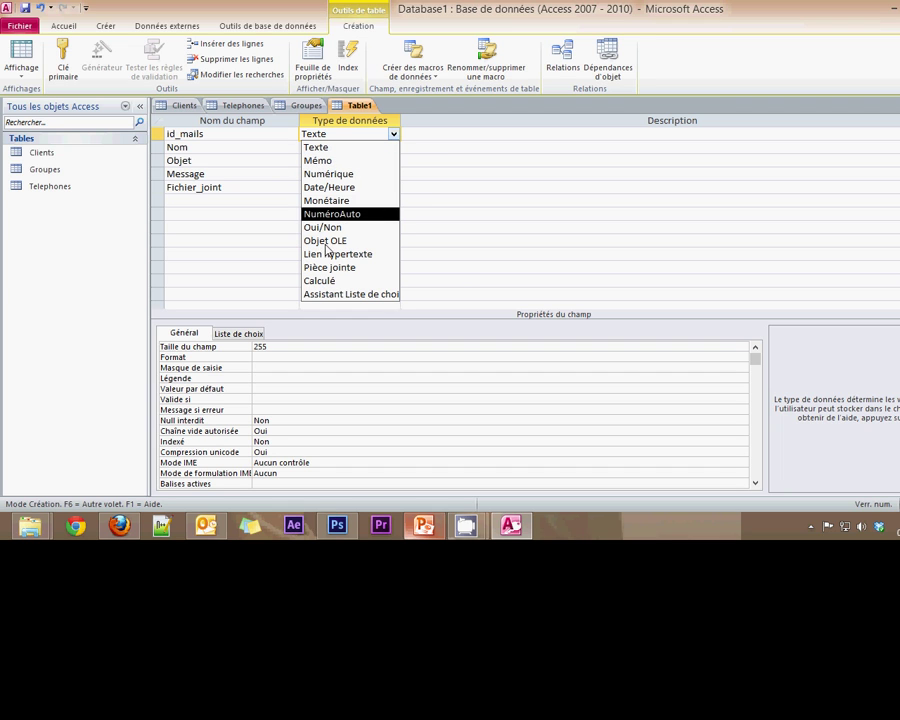
pyautogui.click(332, 214)
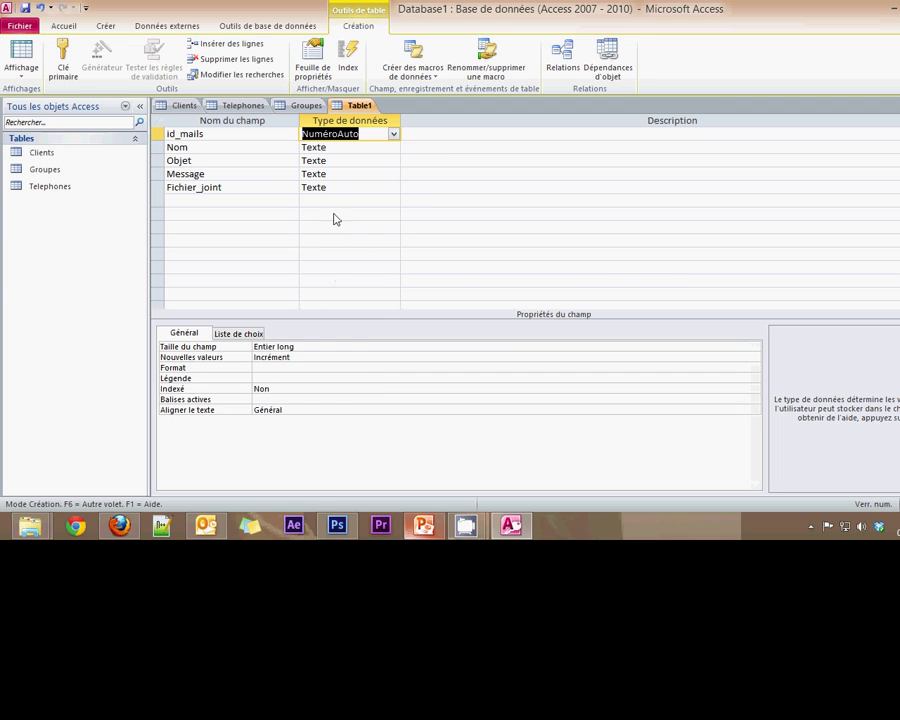
pyautogui.click(58, 52)
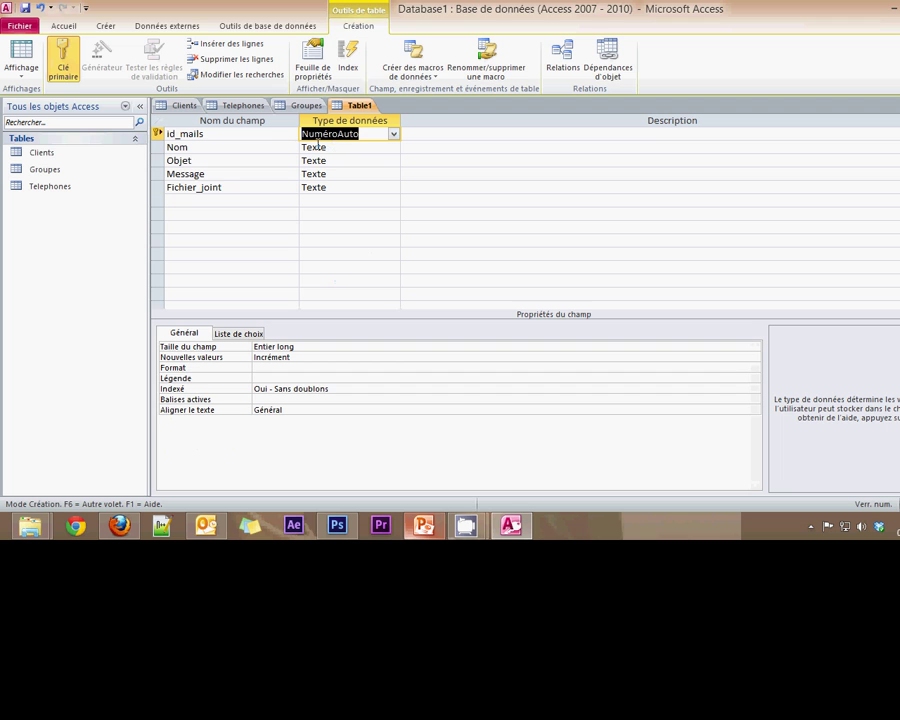
# - Set the data type of Message to Mémo and of Fichier_joint to Pièce jointe
pyautogui.click(330, 174)
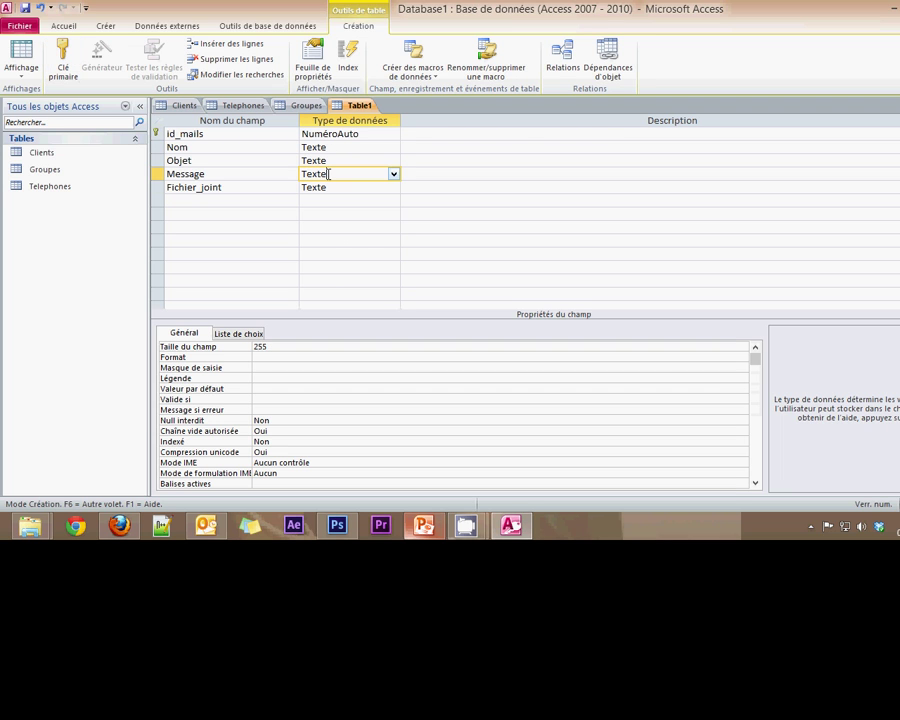
pyautogui.click(394, 174)
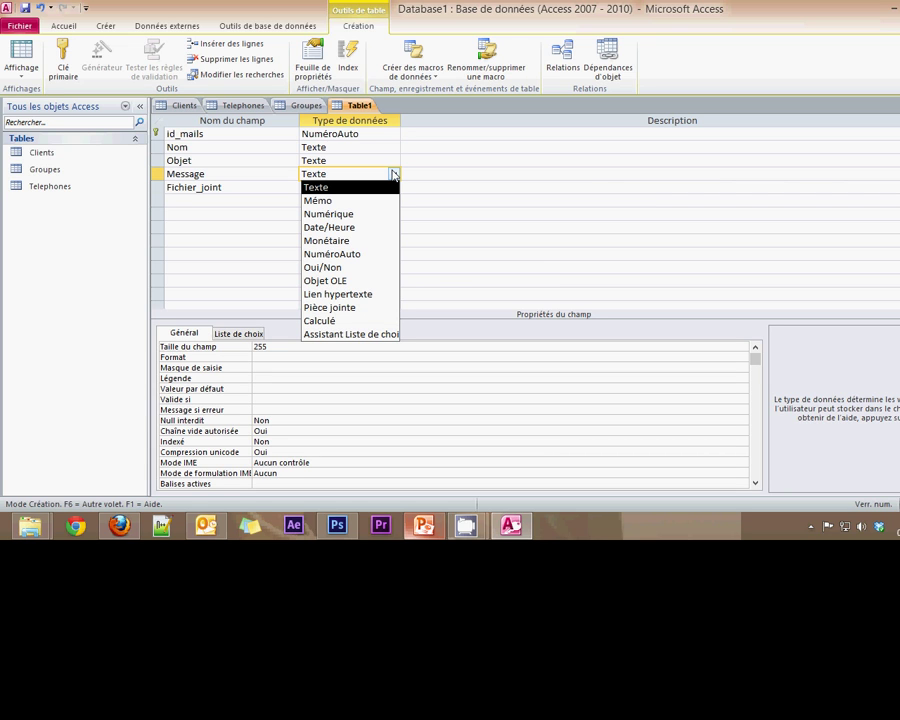
pyautogui.click(324, 201)
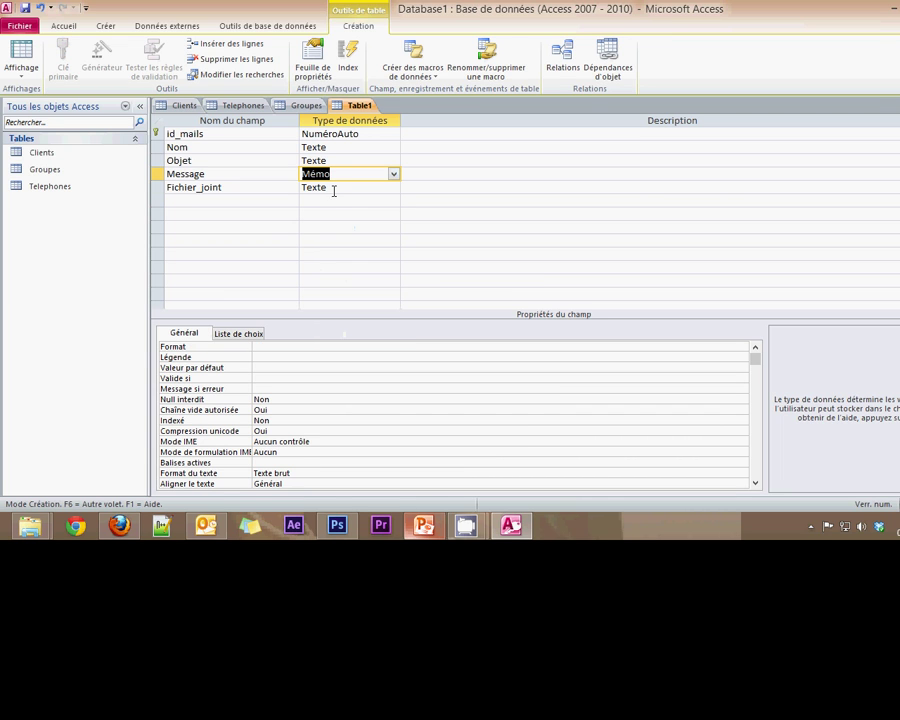
pyautogui.click(336, 188)
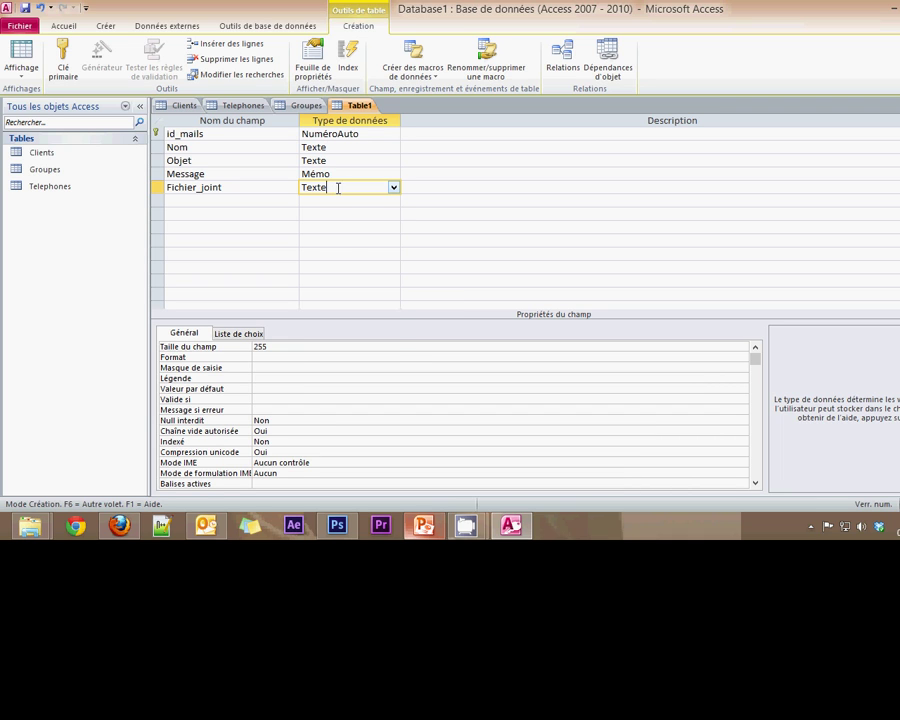
pyautogui.click(394, 188)
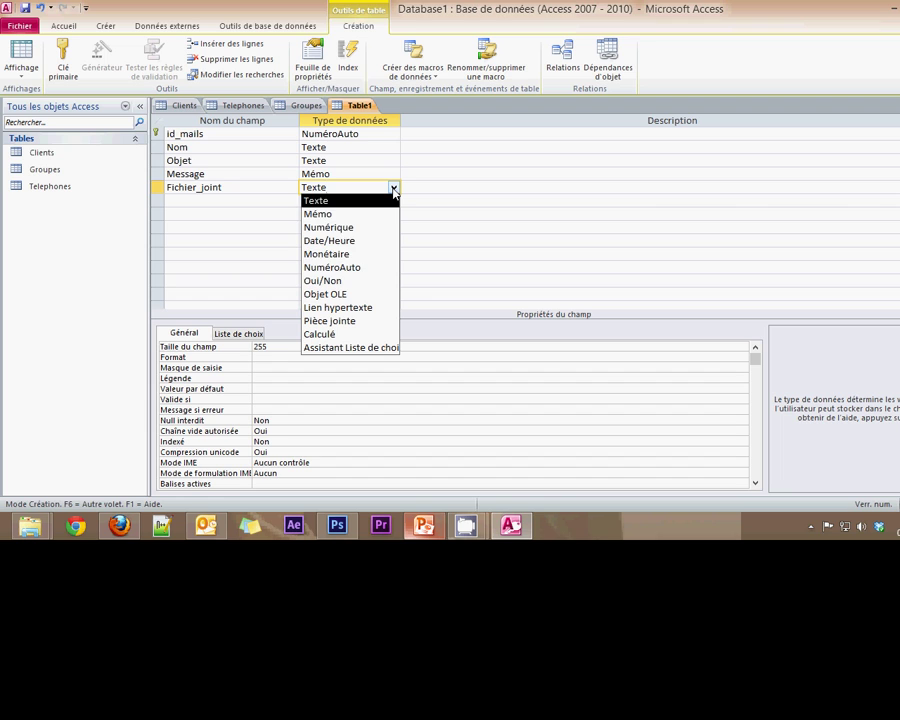
pyautogui.click(347, 322)
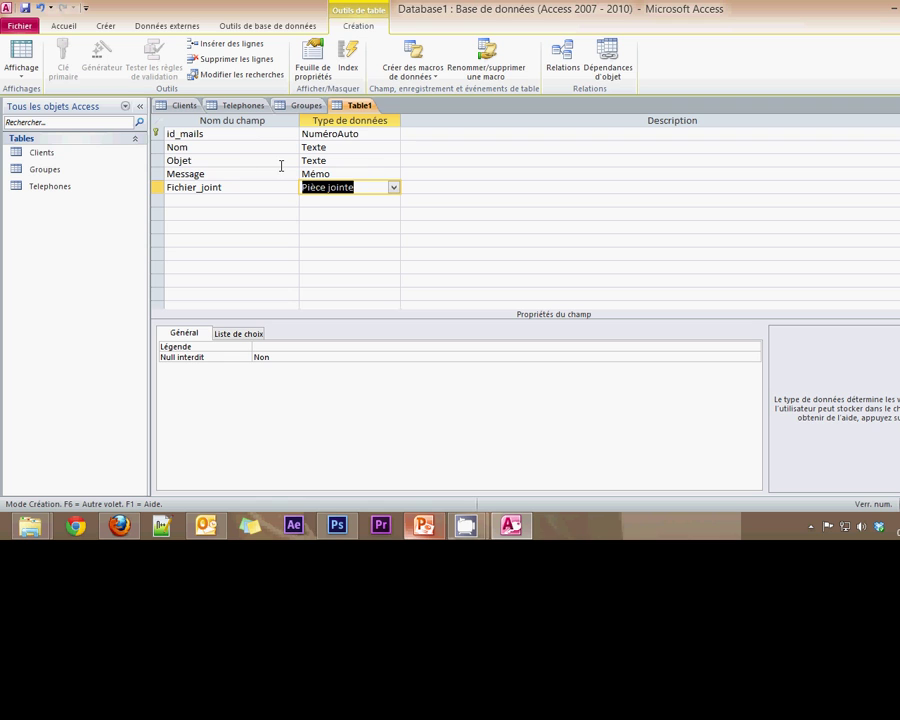
# - Save the table under the name Mails
pyautogui.hotkey('ctrl', 's')
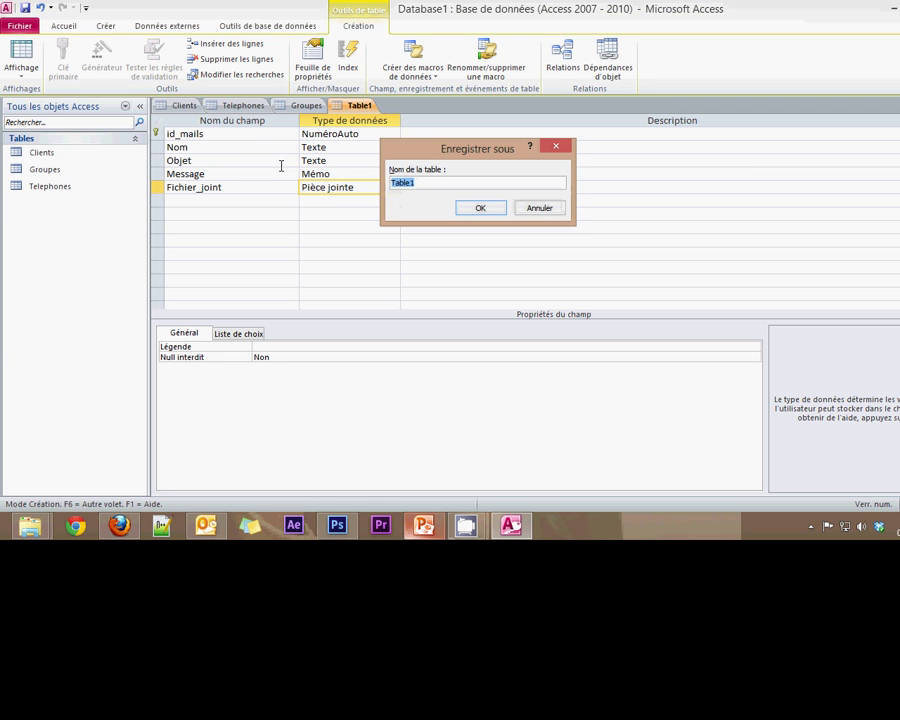
pyautogui.write('Mails')
pyautogui.click(436, 531)
pyautogui.click(436, 531)
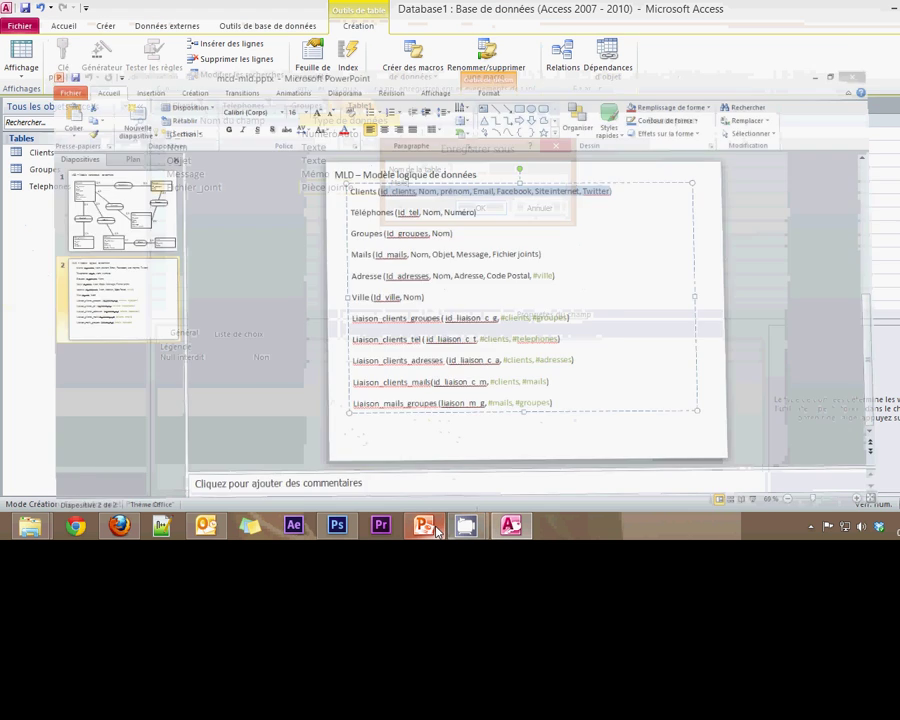
pyautogui.click(480, 208)
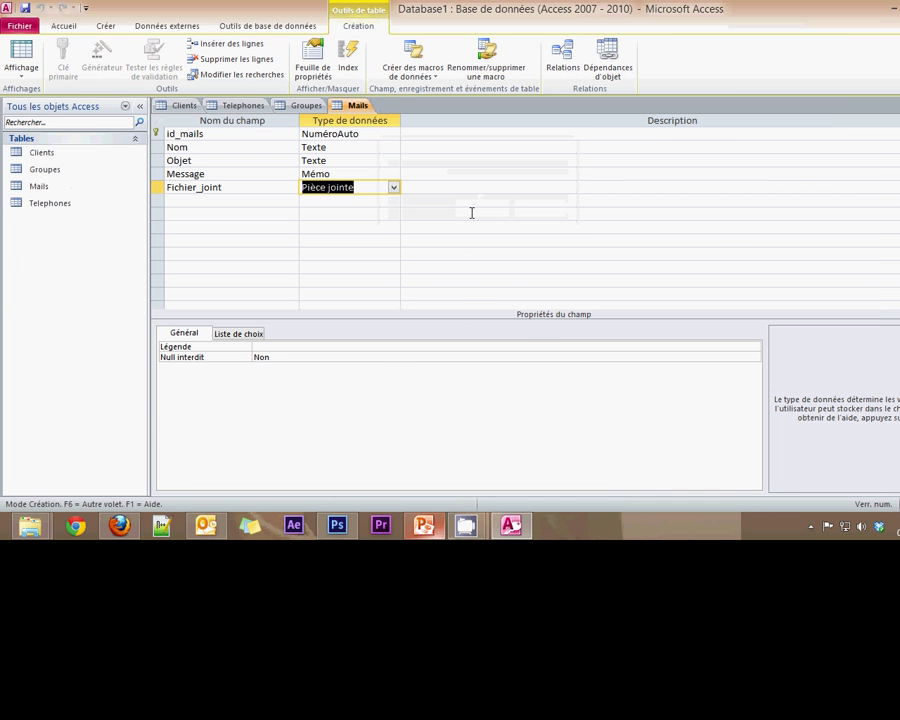
# - Create another table in design view and highlight the Adresse line in the PowerPoint MLD slide
pyautogui.click(105, 26)
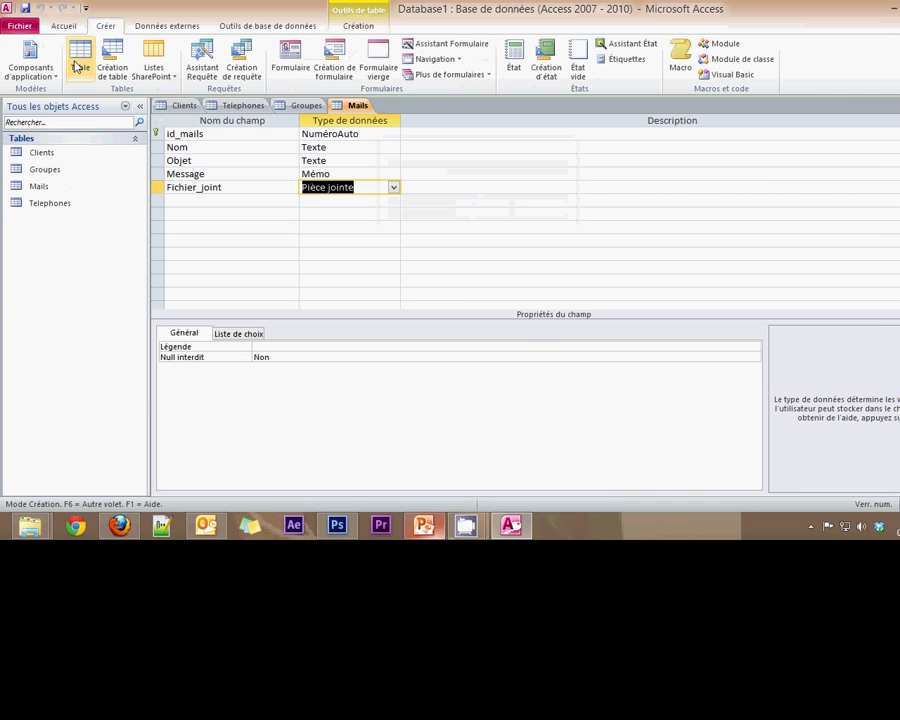
pyautogui.click(112, 62)
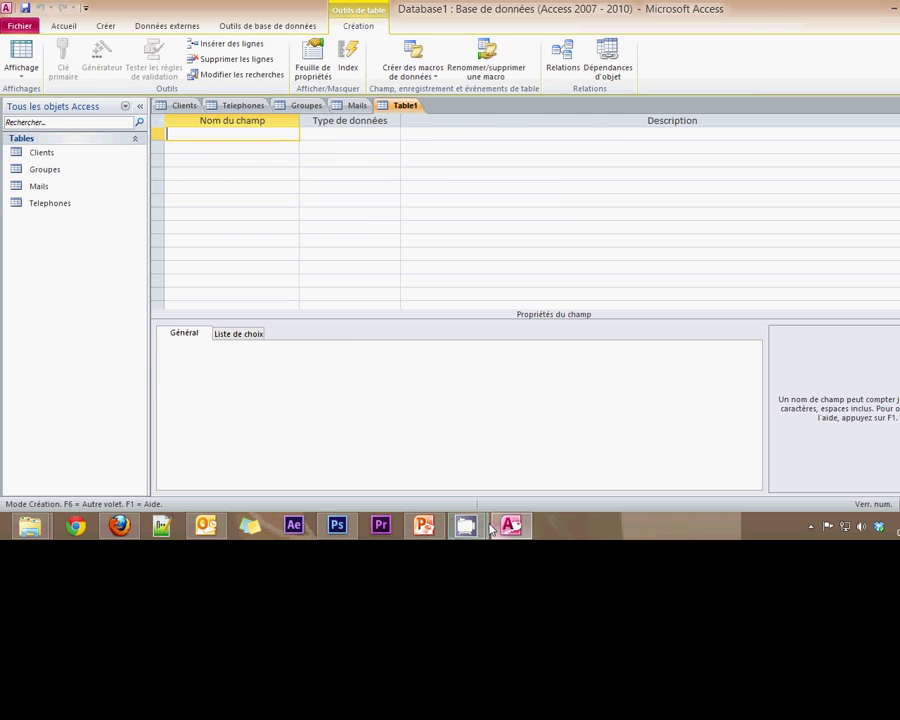
pyautogui.click(436, 525)
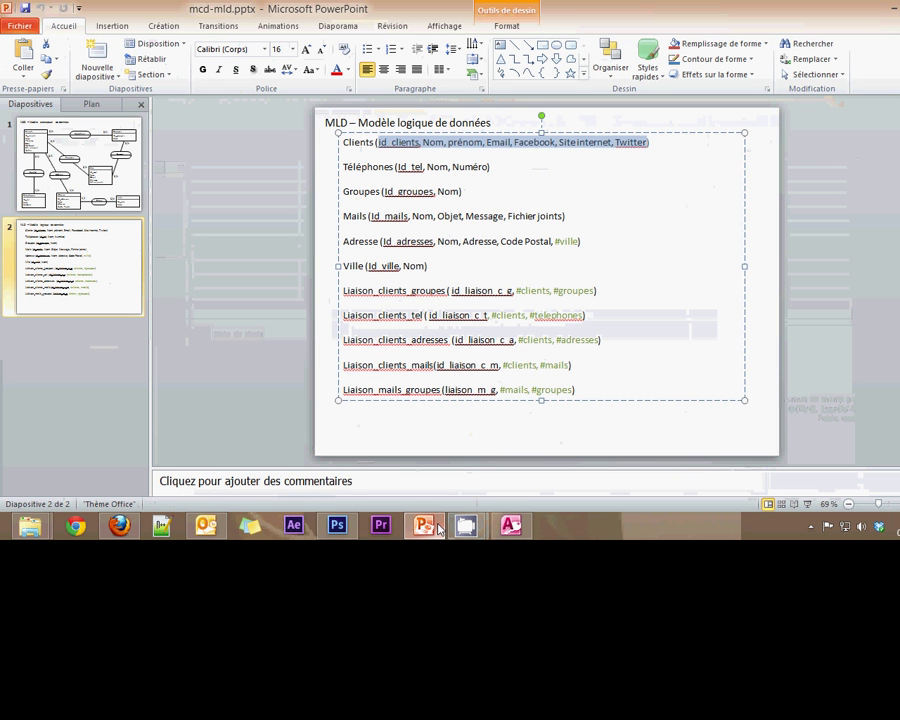
pyautogui.moveTo(344, 241); pyautogui.dragTo(578, 239)
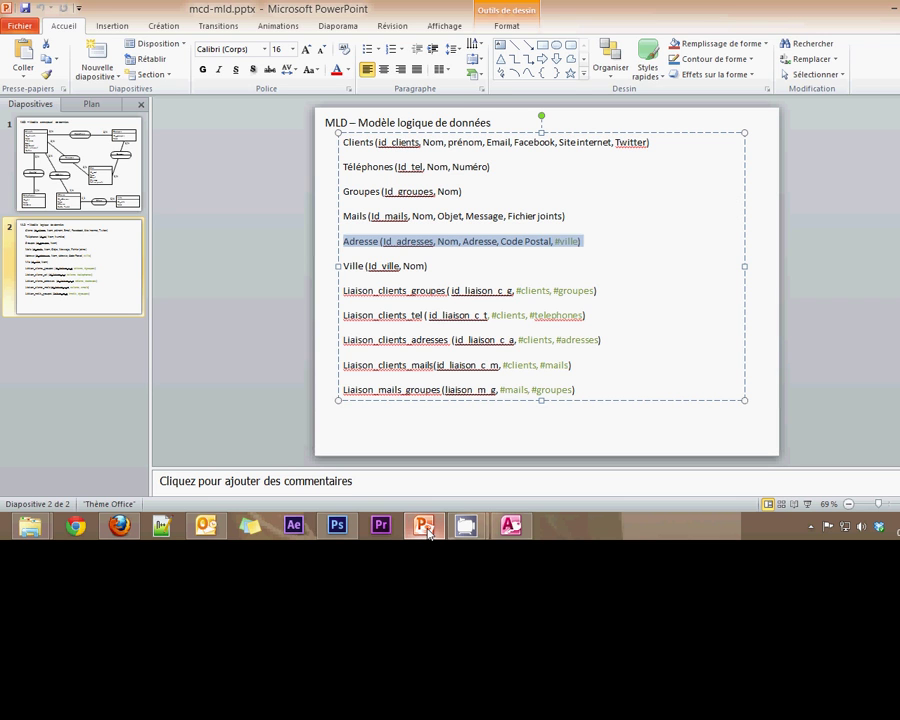
# - Switch back to Access and add the fields id_adresses and Nom to the new table
pyautogui.click(512, 526)
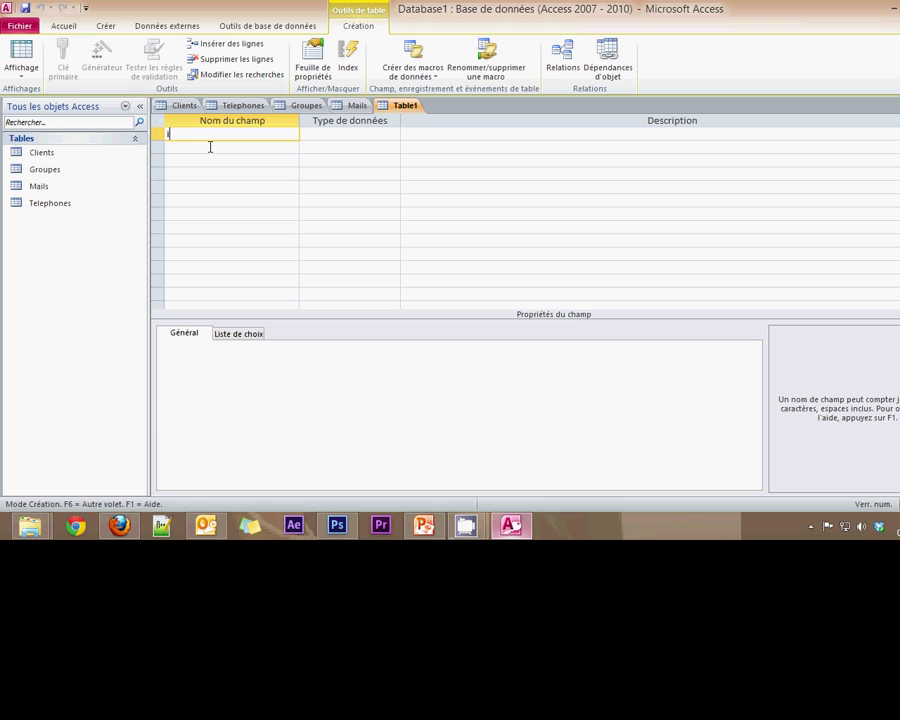
pyautogui.write('id_Adres')
pyautogui.press('BackSpace')
pyautogui.press('BackSpace')
pyautogui.press('BackSpace')
pyautogui.press('BackSpace')
pyautogui.press('BackSpace')
pyautogui.write('adresz')
pyautogui.write('es')
pyautogui.click(210, 147)
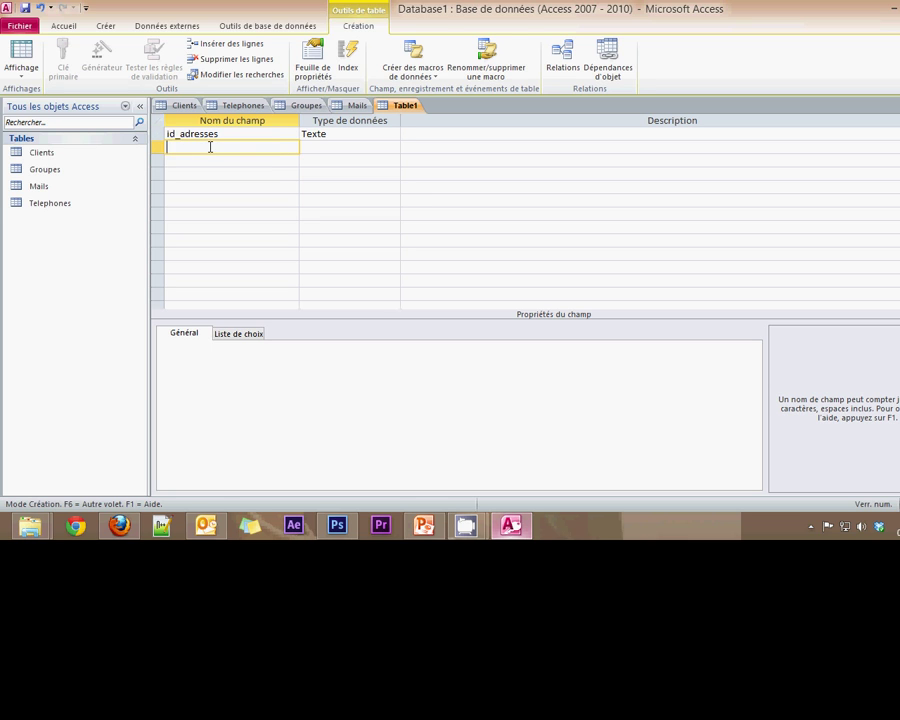
pyautogui.write('Nom')
pyautogui.click(195, 161)
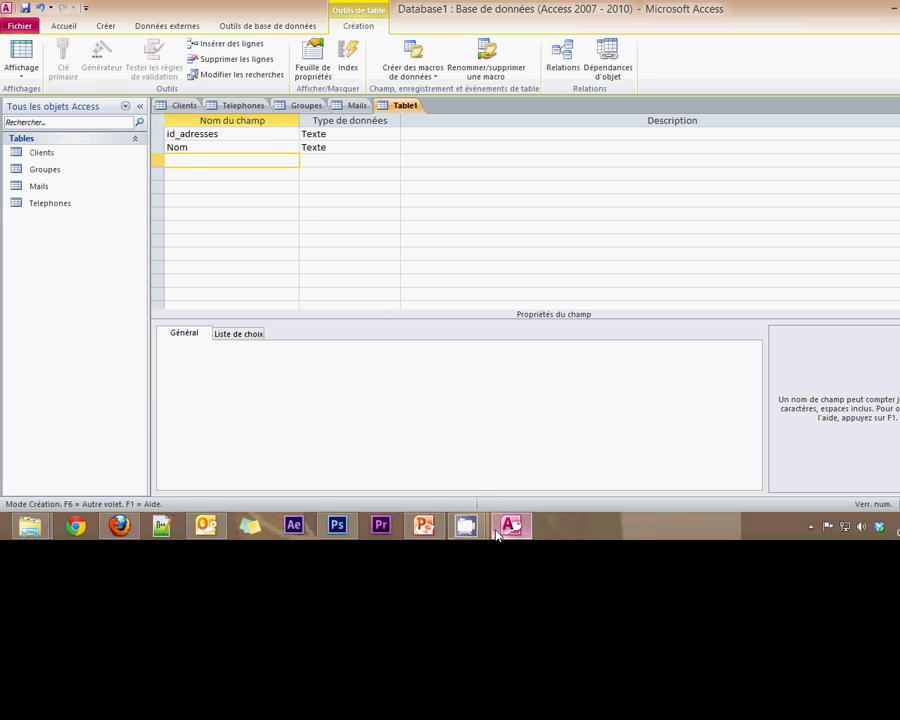
# - Check the remaining Adresse attributes in the PowerPoint slide and add the fields Adresse, Code Postal and Ville in Access
pyautogui.click(420, 527)
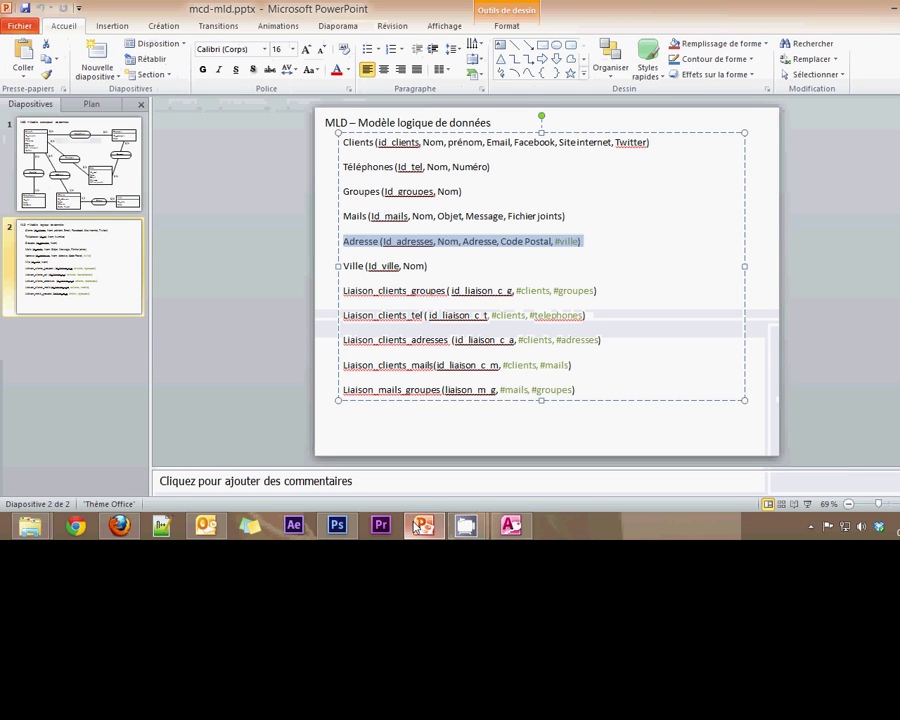
pyautogui.hotkey('alt', 'Tab')
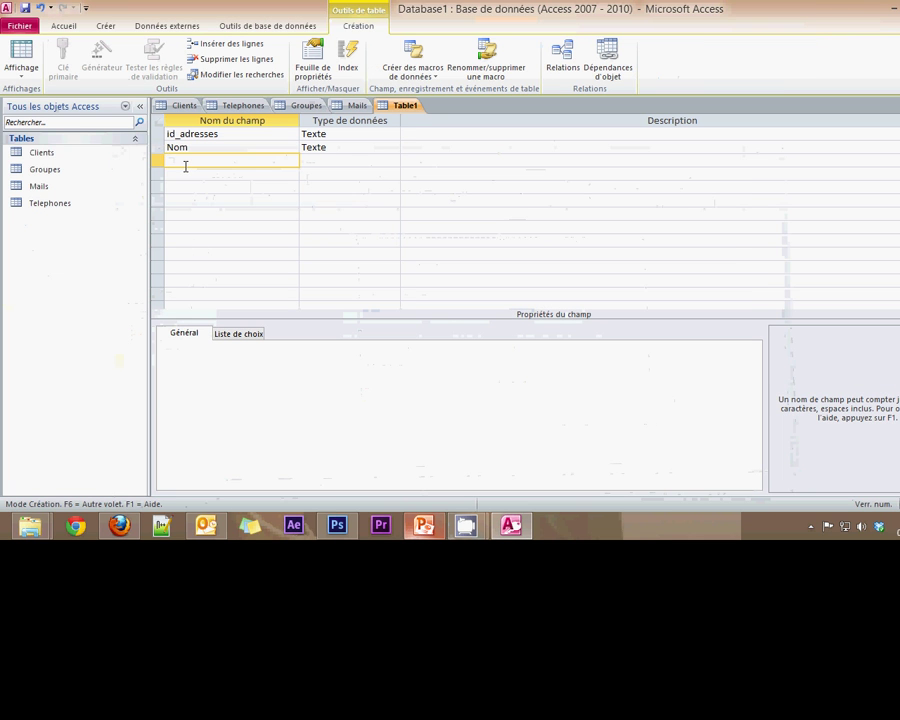
pyautogui.write('Adresse')
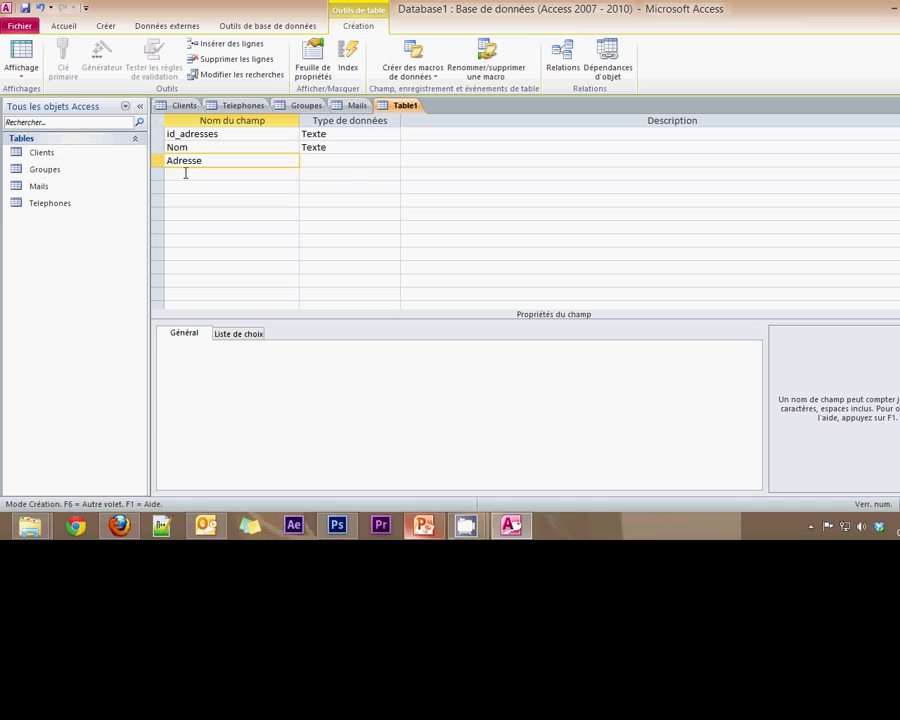
pyautogui.click(185, 173)
pyautogui.write('Code')
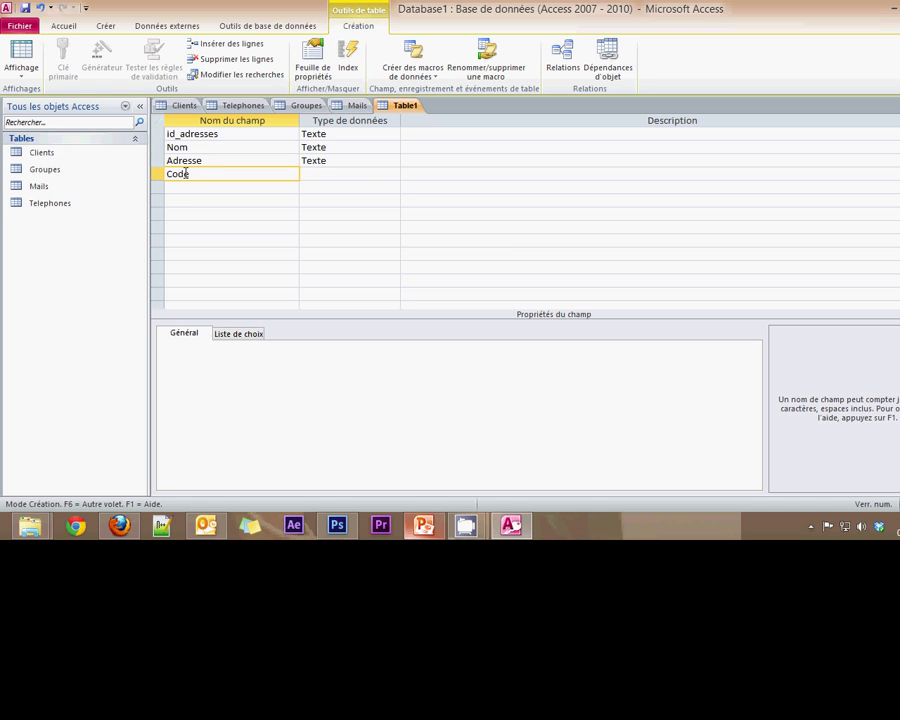
pyautogui.write(' Postal')
pyautogui.click(184, 186)
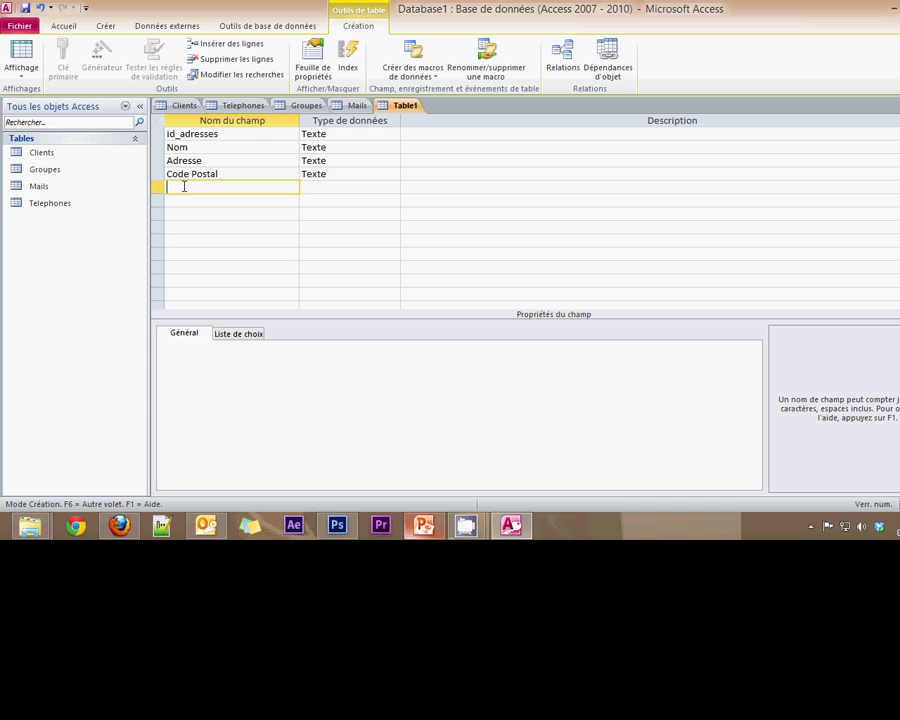
pyautogui.click(430, 523)
pyautogui.click(430, 523)
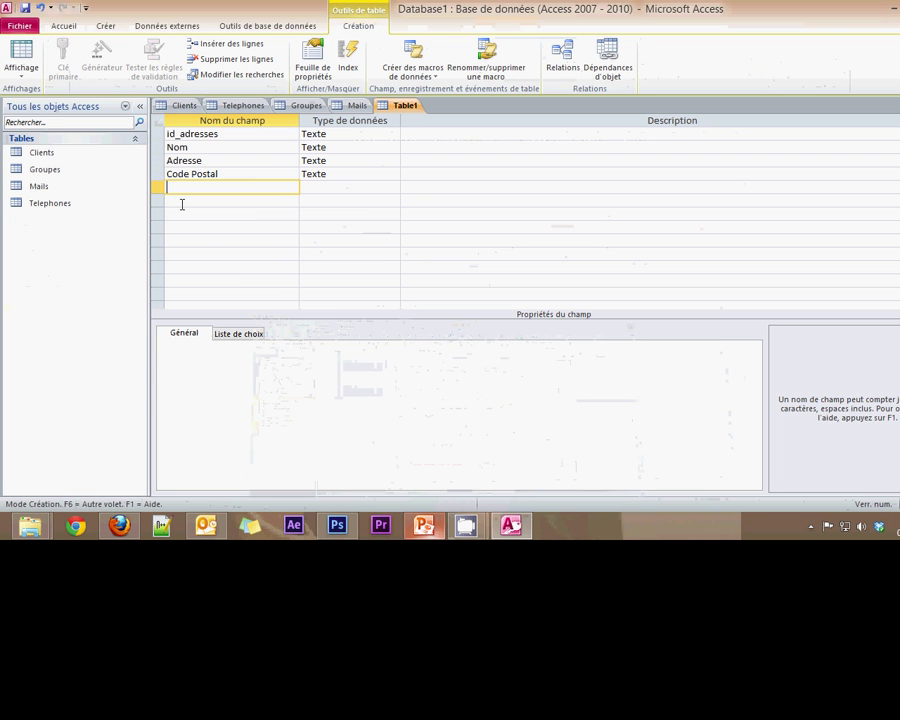
pyautogui.write('Ville')
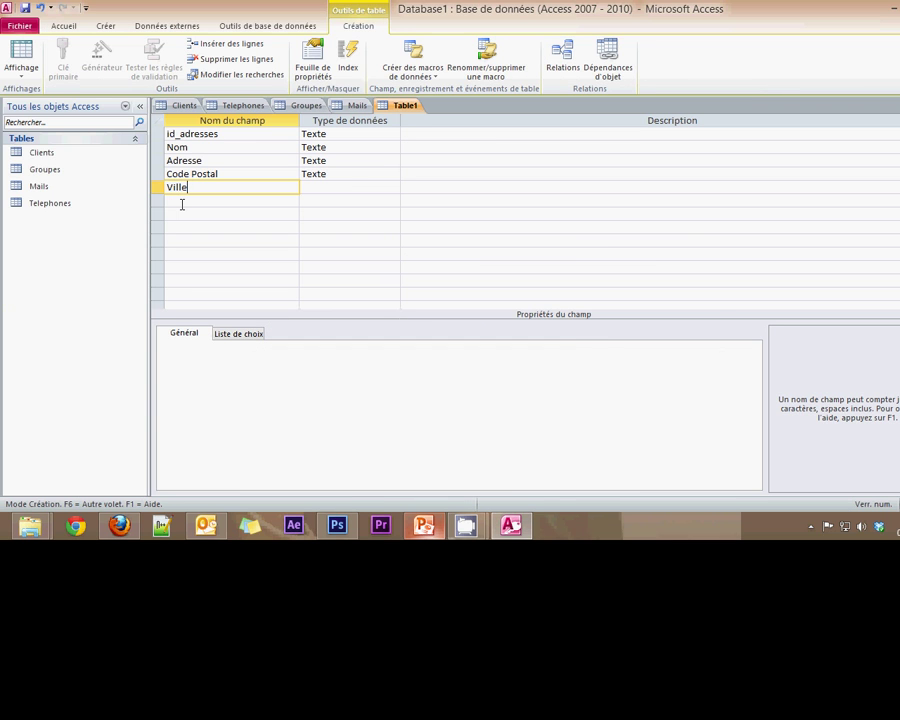
# - Set the id_adresses field's data type to NuméroAuto and make it the primary key
pyautogui.click(327, 186)
pyautogui.click(393, 137)
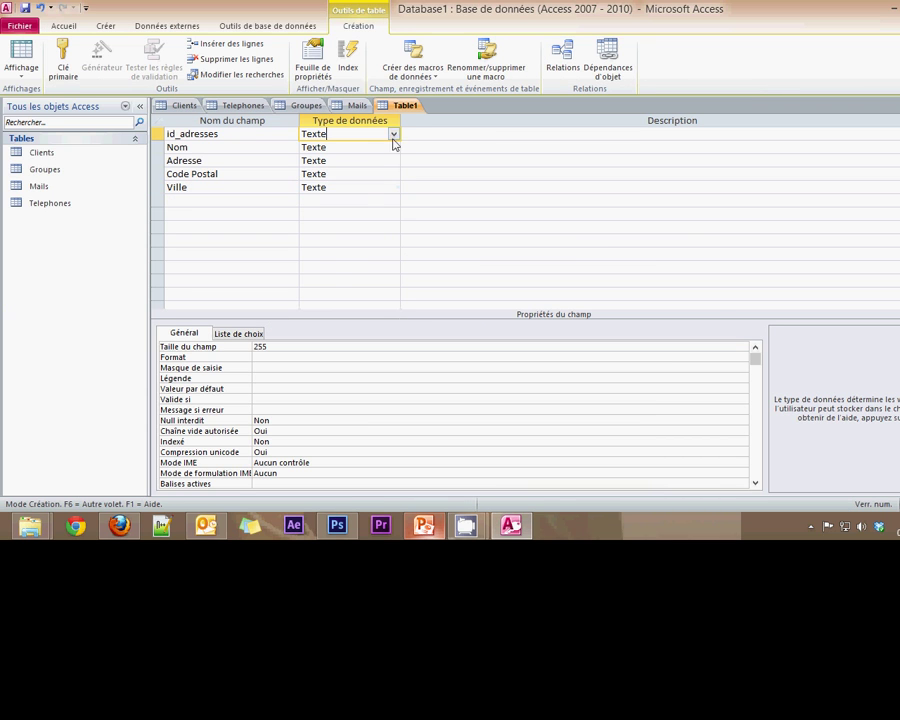
pyautogui.click(394, 134)
pyautogui.click(333, 213)
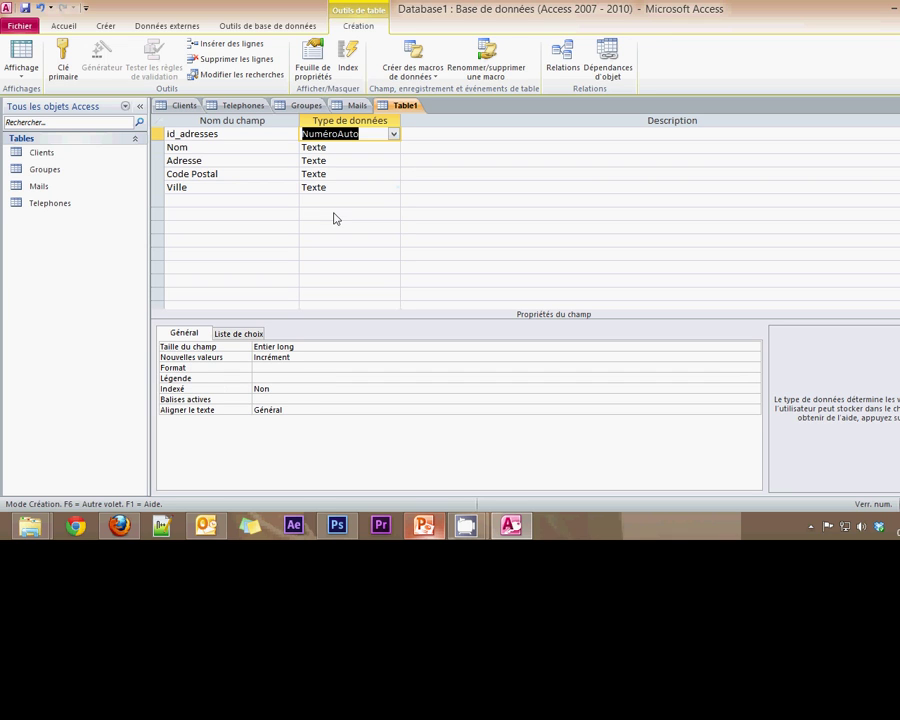
pyautogui.click(62, 55)
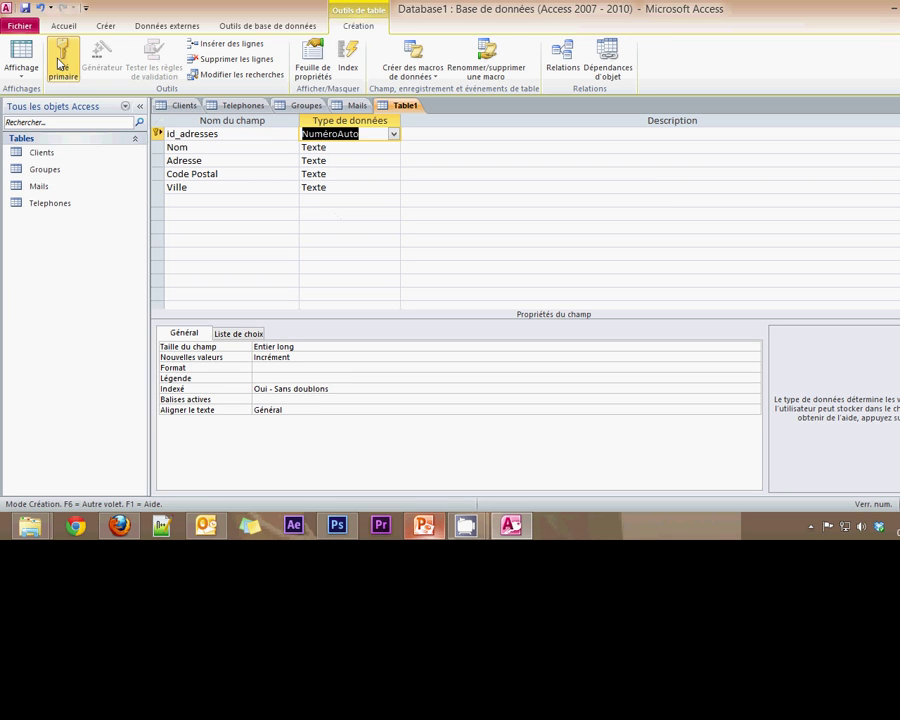
# - Start the input mask wizard for the Code Postal field and save the table as Adresses
pyautogui.click(334, 176)
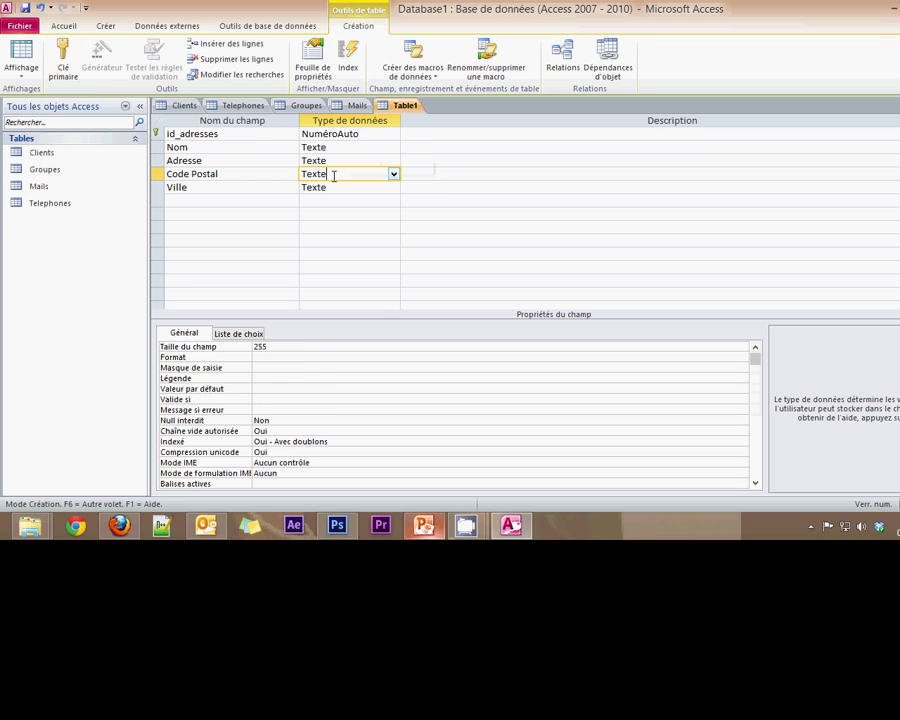
pyautogui.click(260, 368)
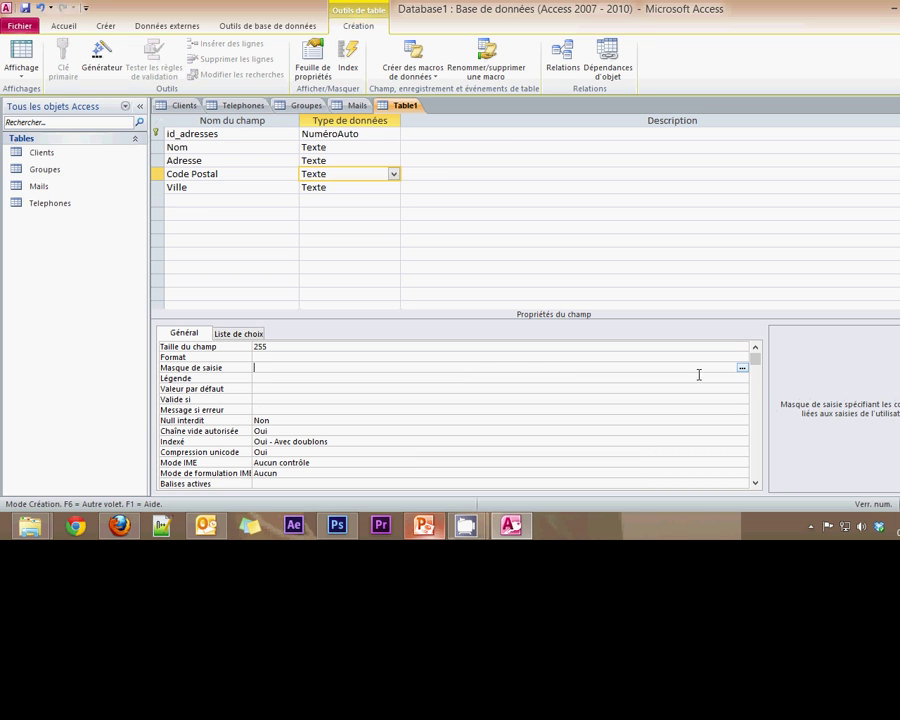
pyautogui.click(742, 368)
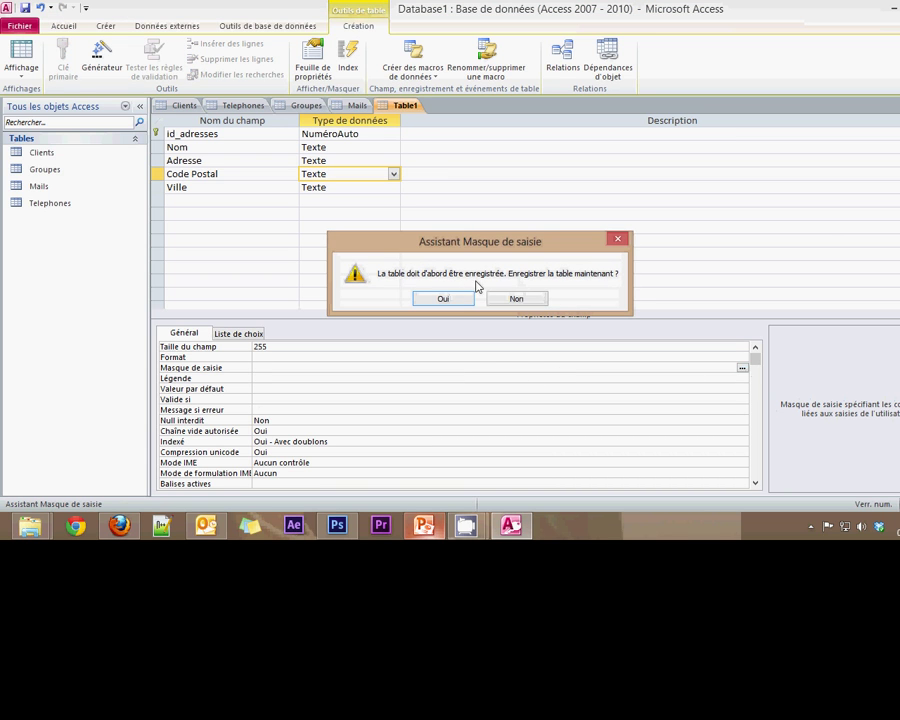
pyautogui.click(459, 298)
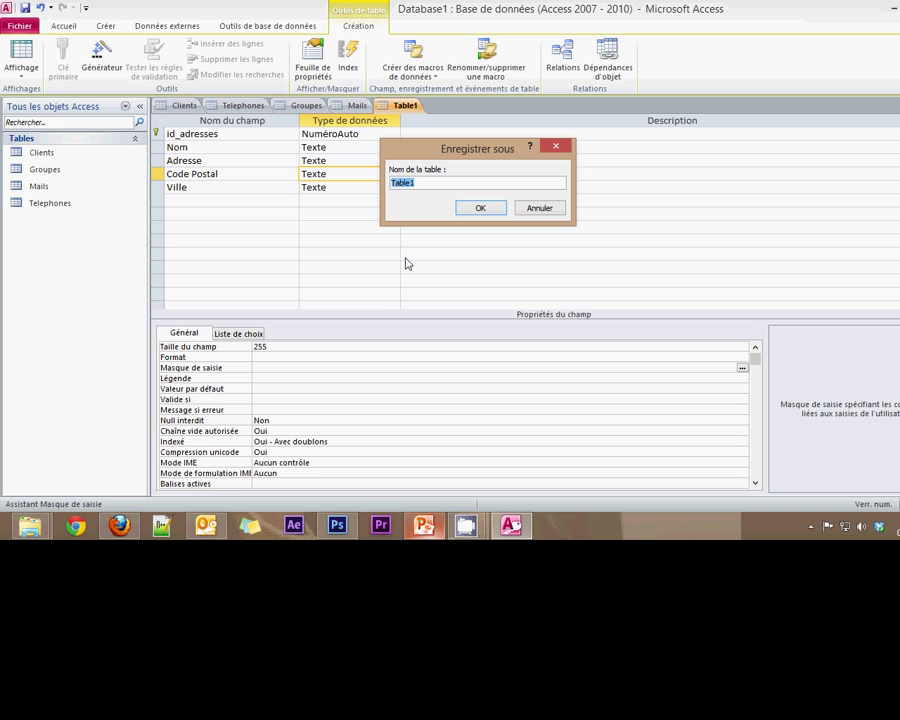
pyautogui.write('Adresses')
pyautogui.click(480, 208)
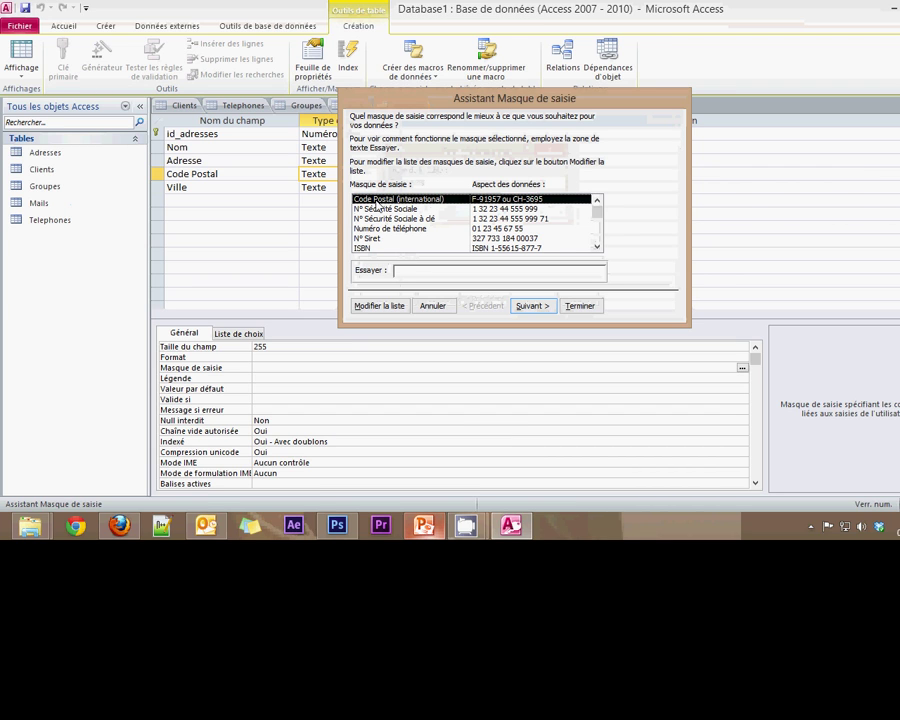
# - Apply the Code Postal (France) input mask to the field, storing the data without the mask symbols
pyautogui.scroll(-3, 400, 220)
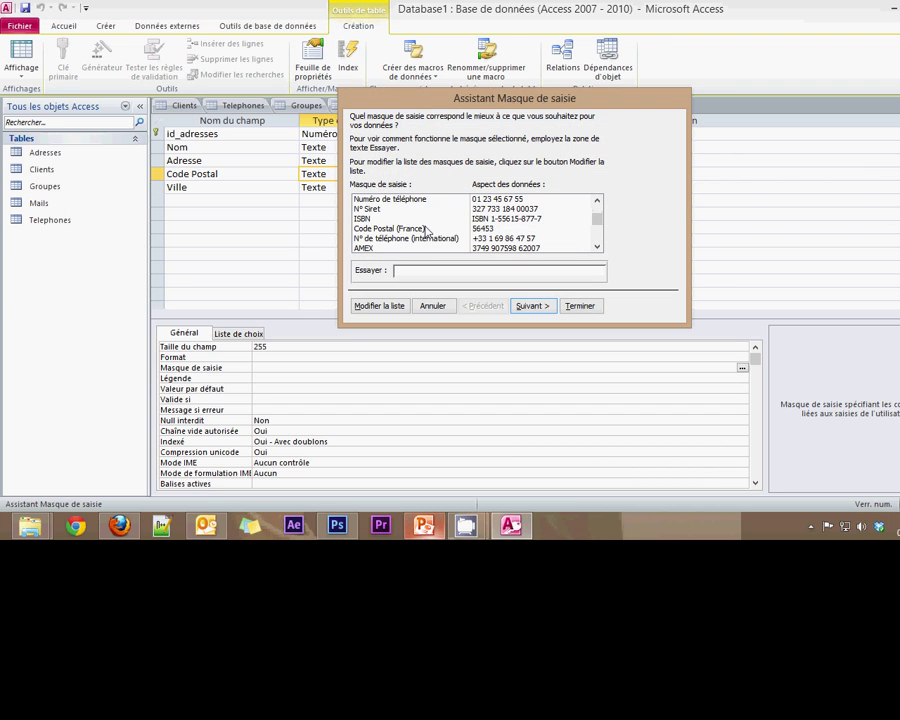
pyautogui.click(412, 228)
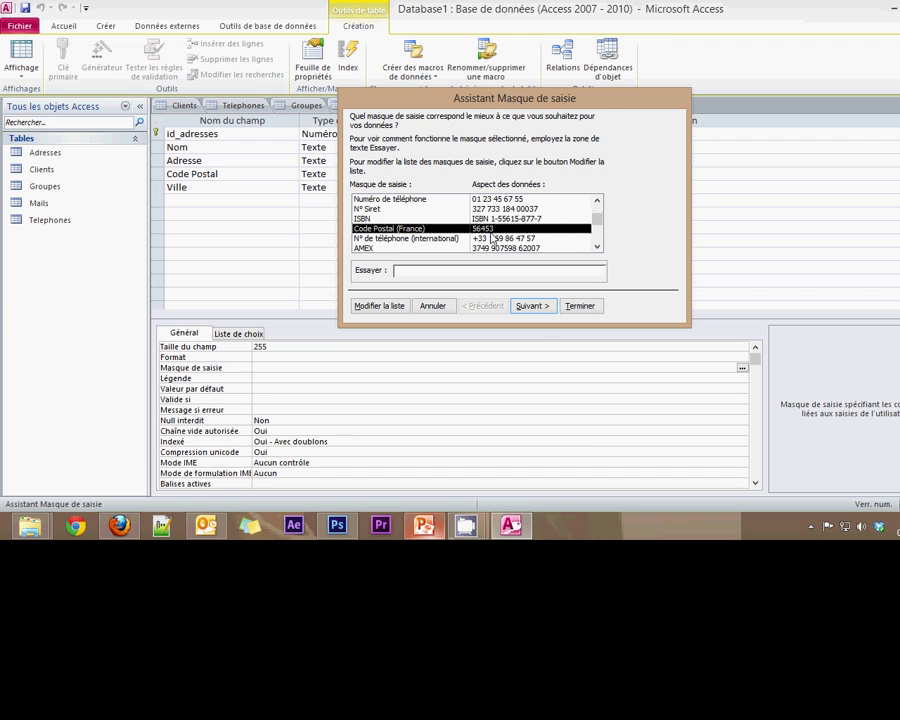
pyautogui.click(533, 306)
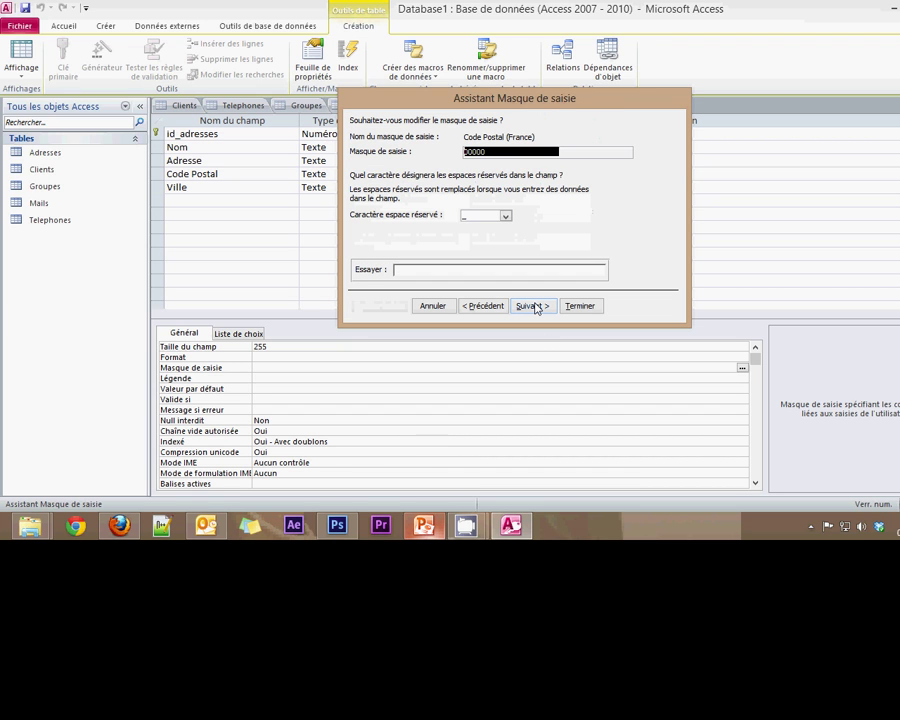
pyautogui.click(533, 306)
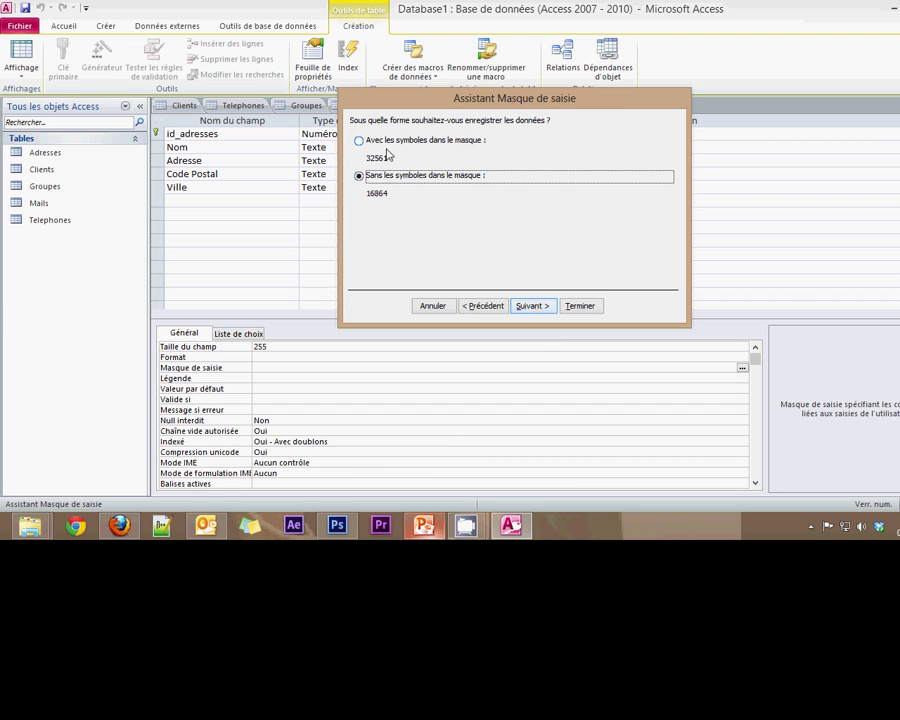
pyautogui.click(581, 306)
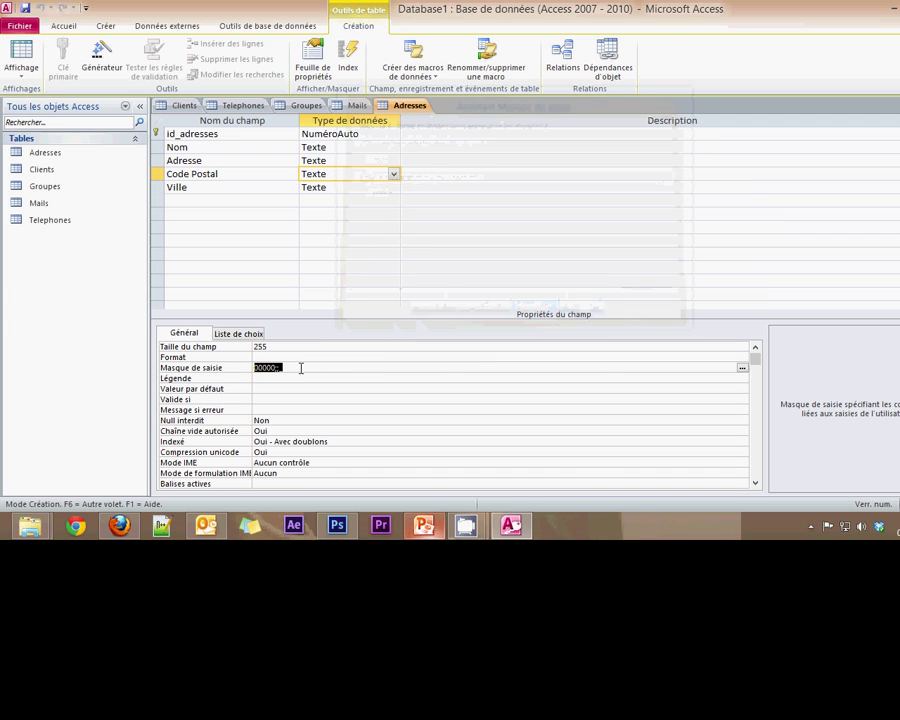
# - Check the #ville foreign key in the PowerPoint MLD slide and set the Ville field's data type to Numérique in Access
pyautogui.click(292, 190)
pyautogui.click(428, 527)
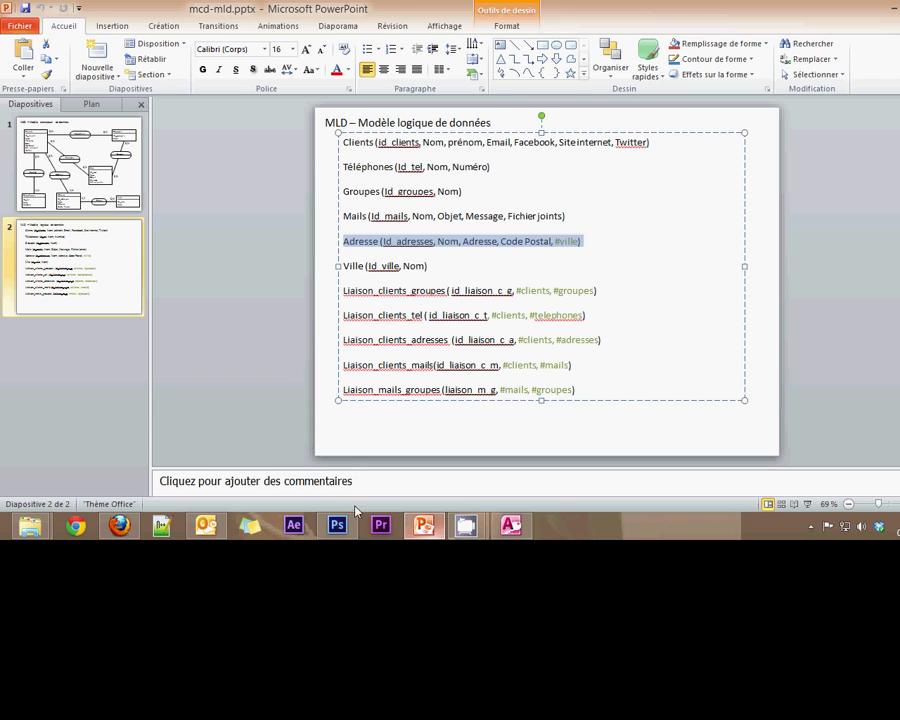
pyautogui.click(511, 525)
pyautogui.click(302, 187)
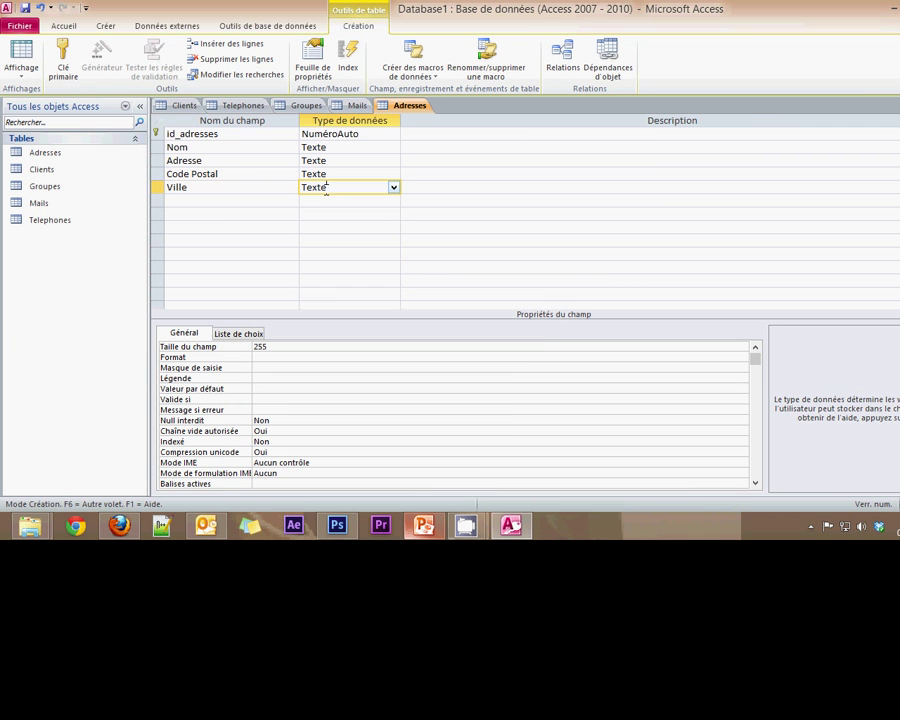
pyautogui.click(395, 188)
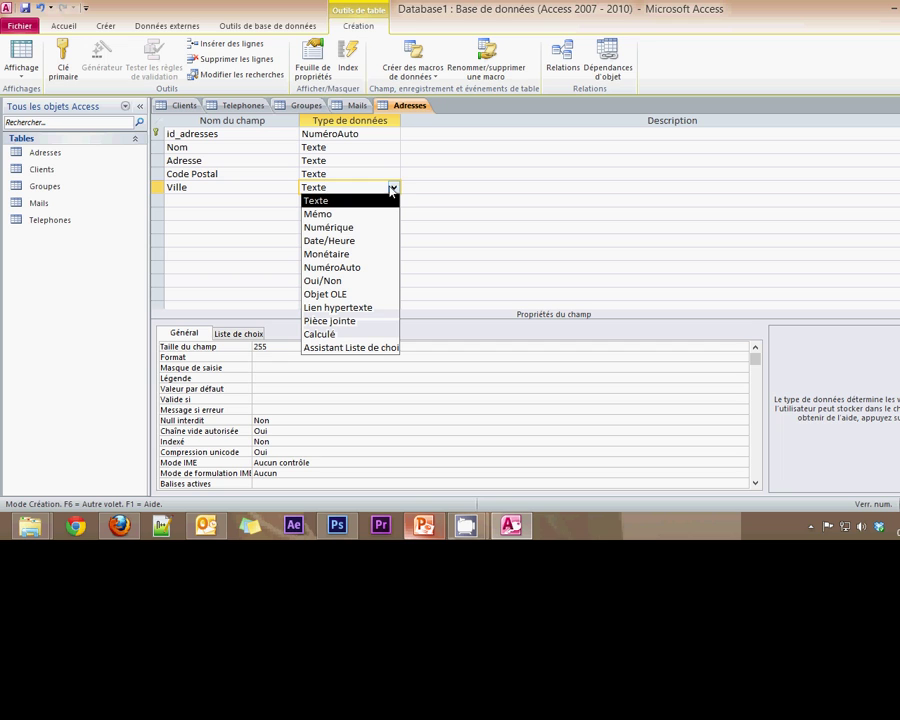
pyautogui.click(339, 228)
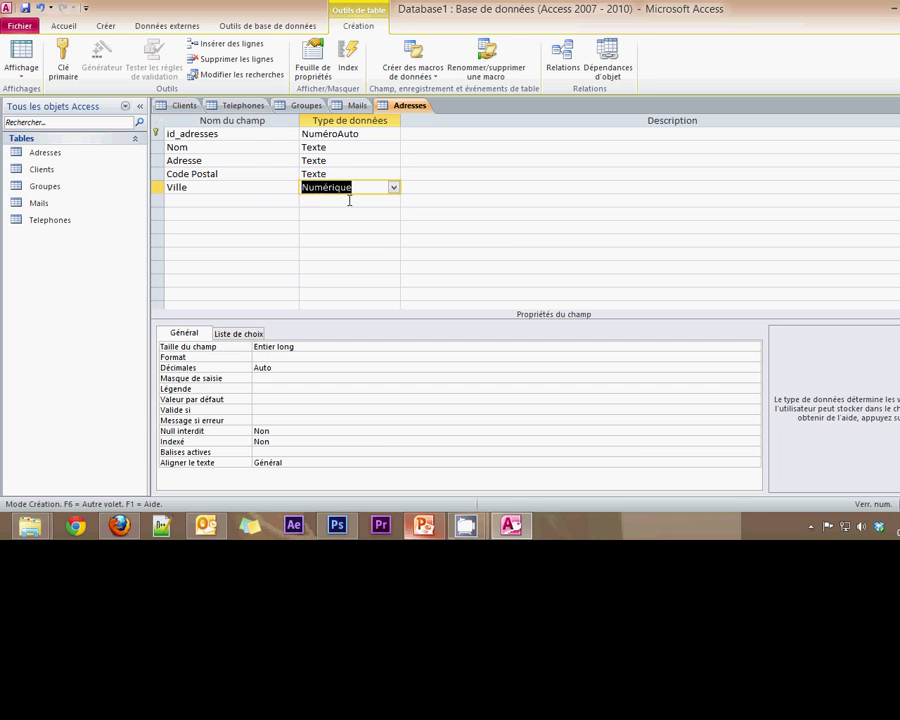
pyautogui.click(328, 228)
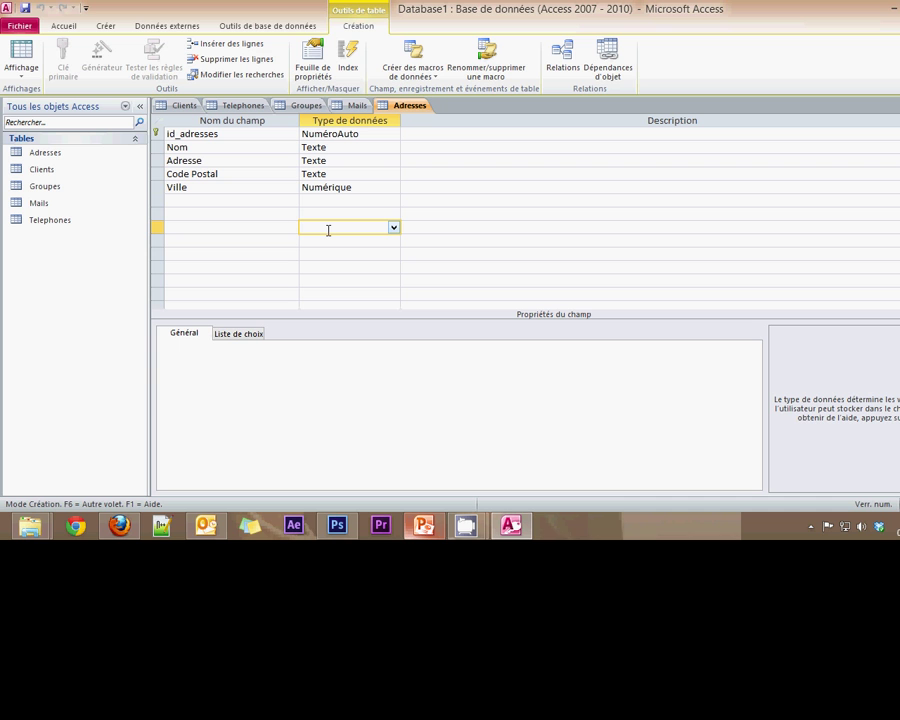
# - Switch to PowerPoint to consult the MLD slide for the next table
pyautogui.click(430, 528)
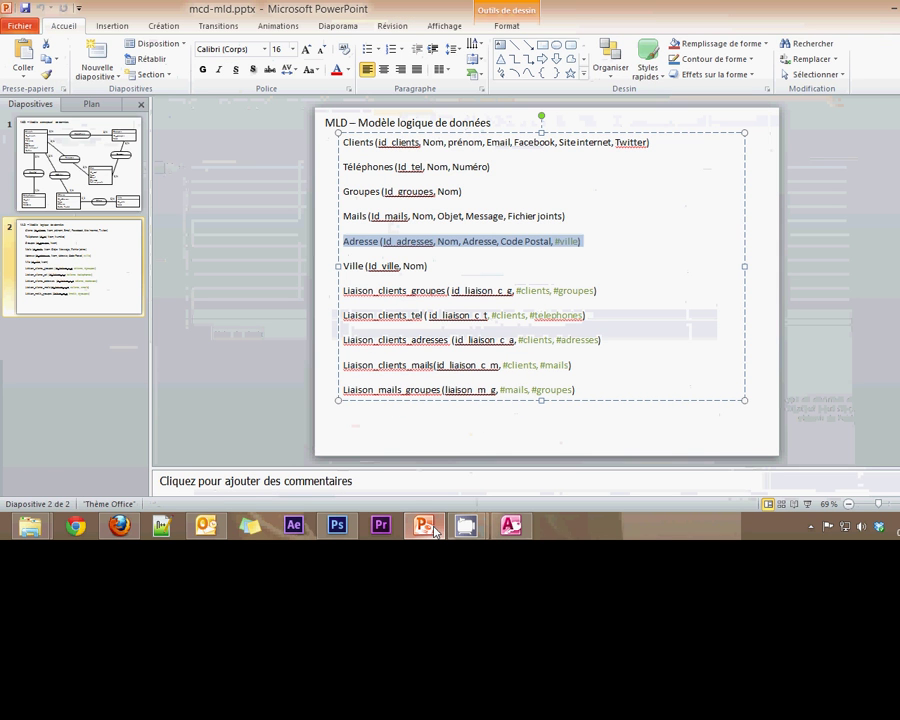